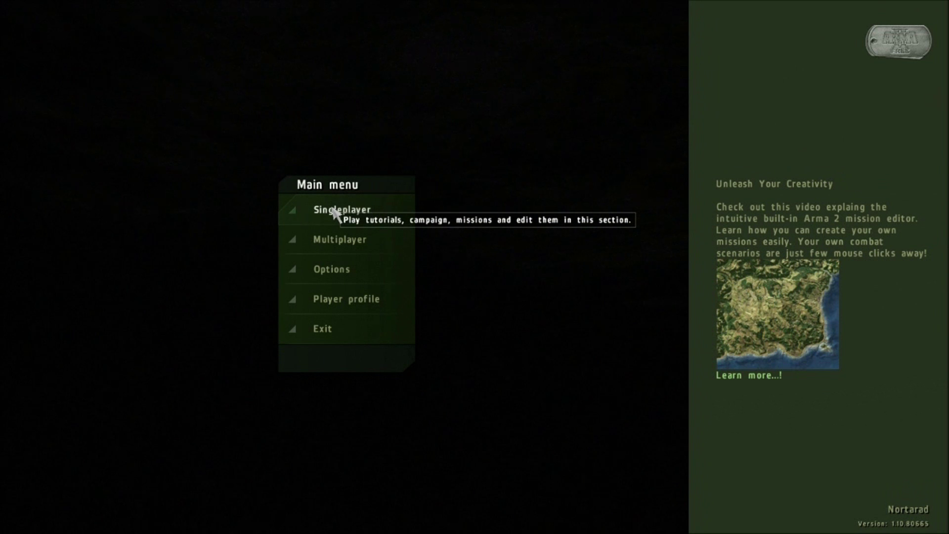
# Step: Open the single-player mission editor with the Chernarus map
pyautogui.click(334, 212)
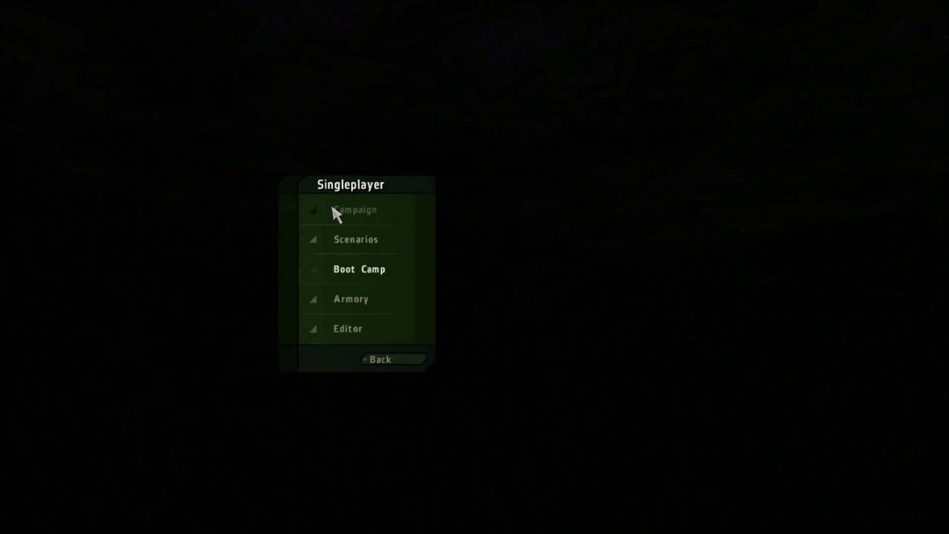
pyautogui.click(358, 329)
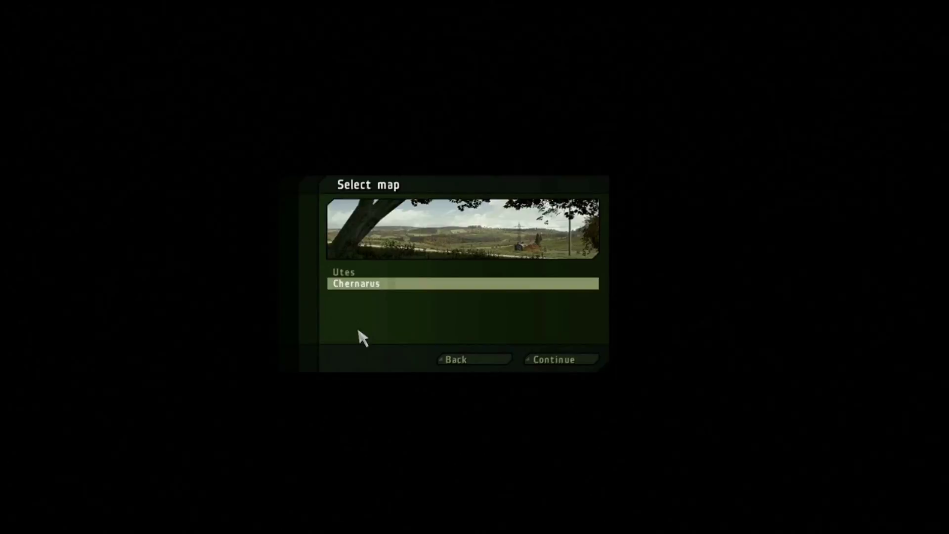
pyautogui.click(346, 272)
pyautogui.click(347, 285)
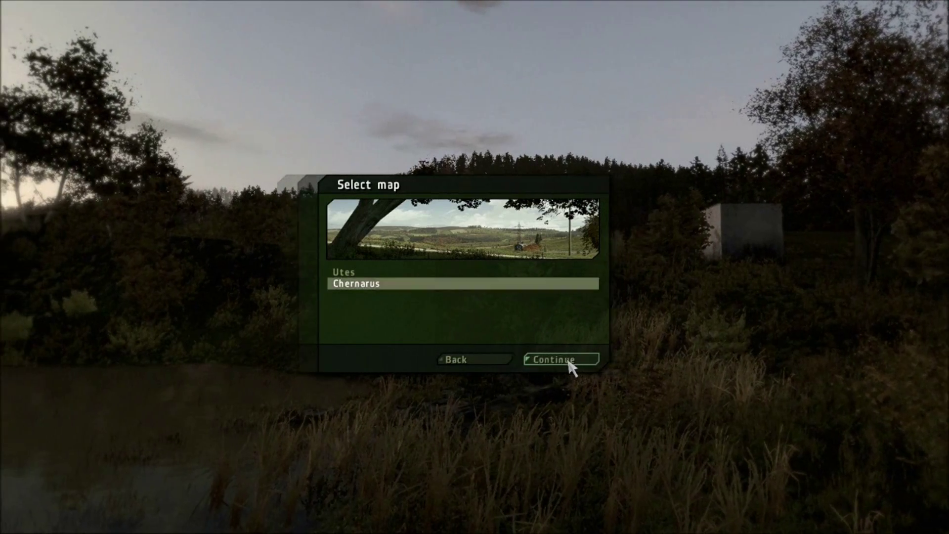
pyautogui.click(569, 365)
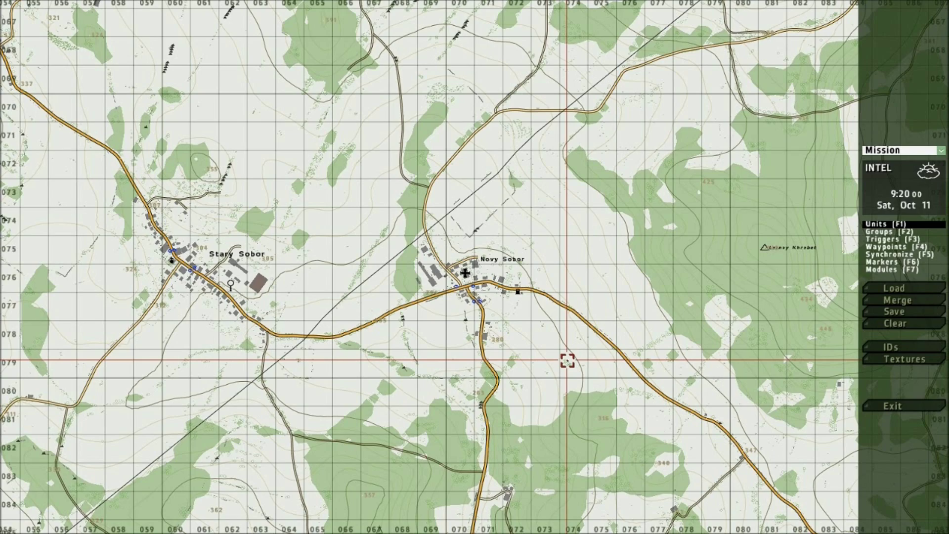
# Step: Start inserting a unit at the western end of the grass airstrip north of Krasnostav
pyautogui.scroll(-8, 566, 360)
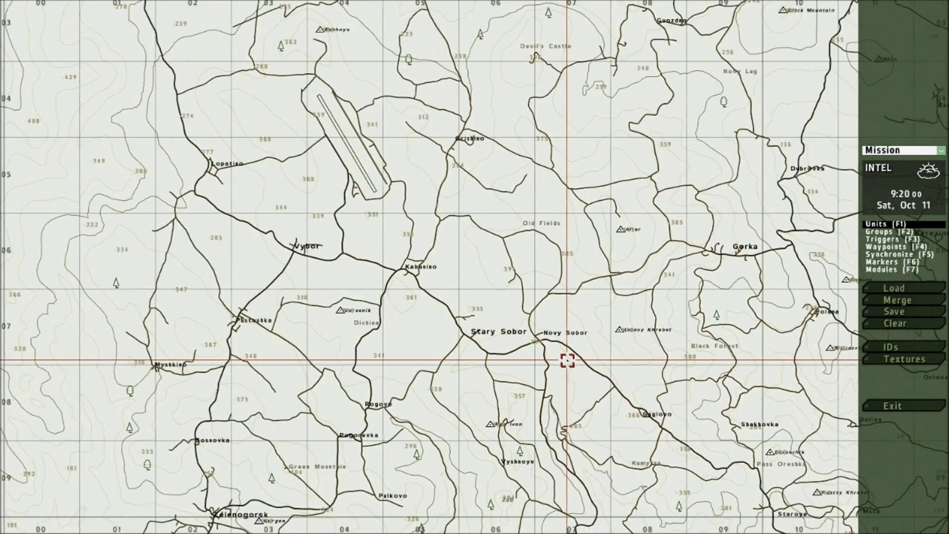
pyautogui.scroll(-3, 567, 360)
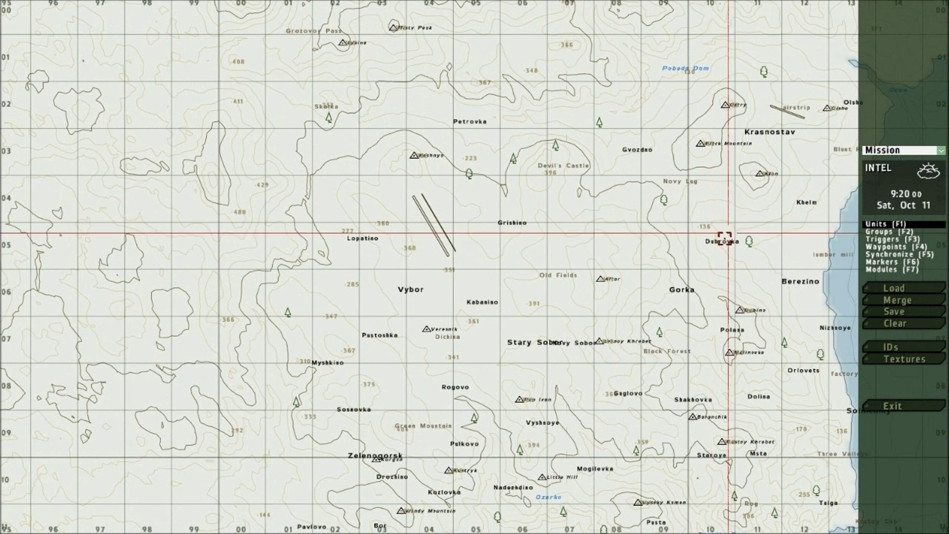
pyautogui.moveTo(674, 339); pyautogui.dragTo(565, 212, button='right')
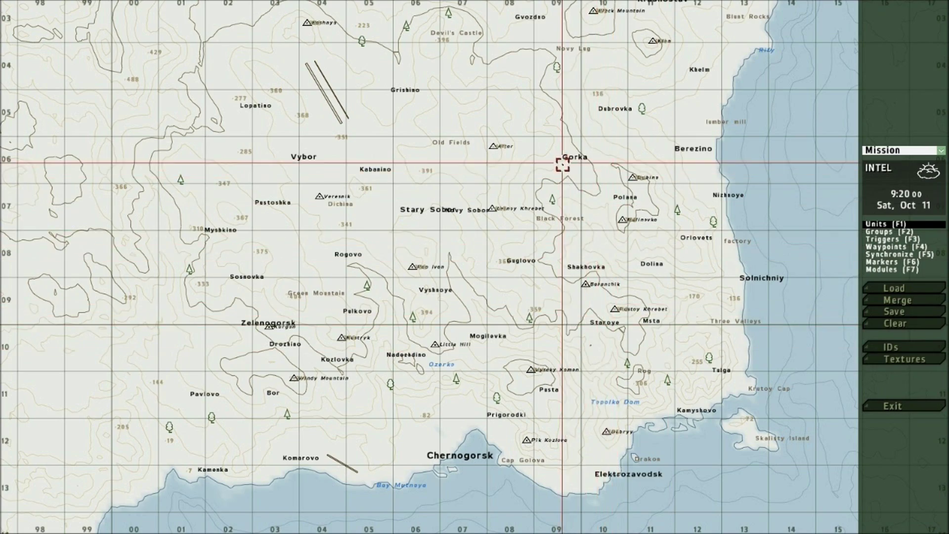
pyautogui.moveTo(599, 164); pyautogui.dragTo(517, 395, button='right')
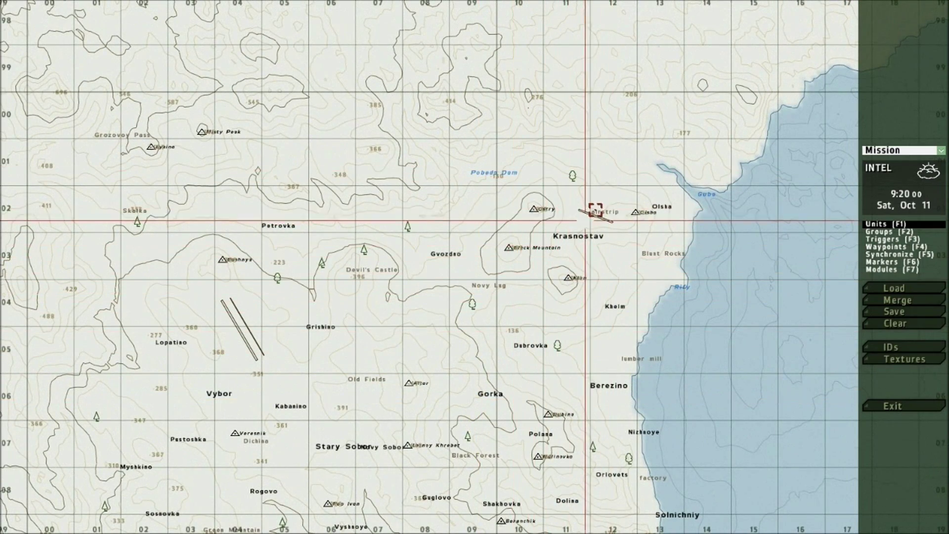
pyautogui.scroll(3, 593, 210)
pyautogui.scroll(5, 591, 213)
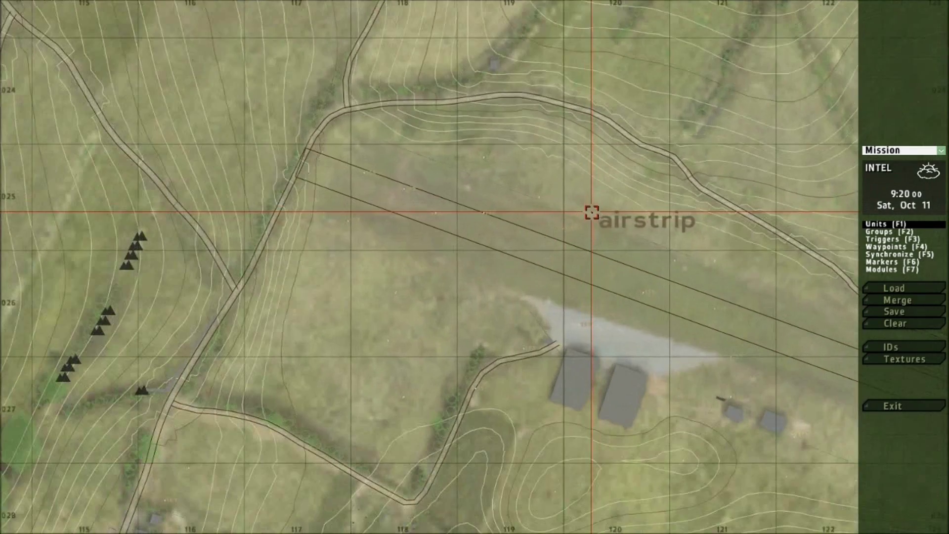
pyautogui.moveTo(612, 252); pyautogui.dragTo(607, 171, button='right')
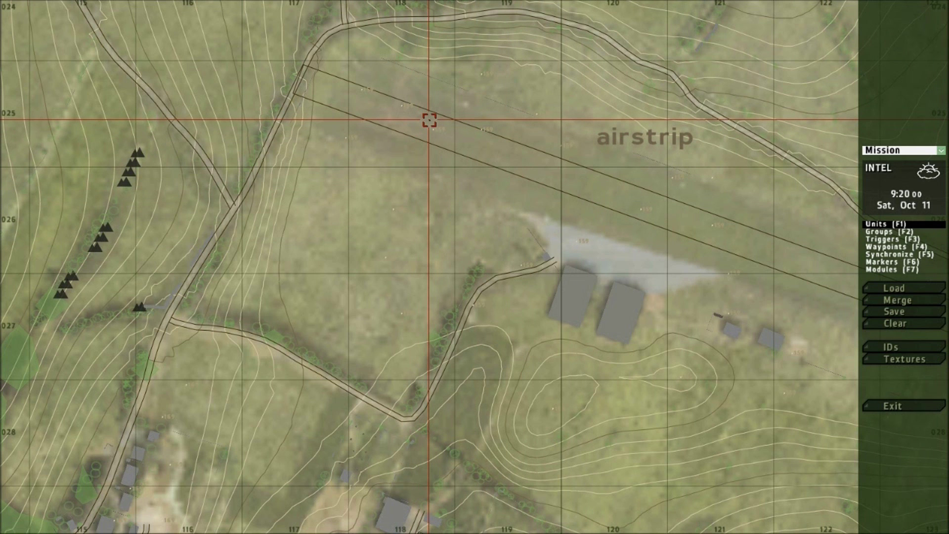
pyautogui.doubleClick(429, 119)
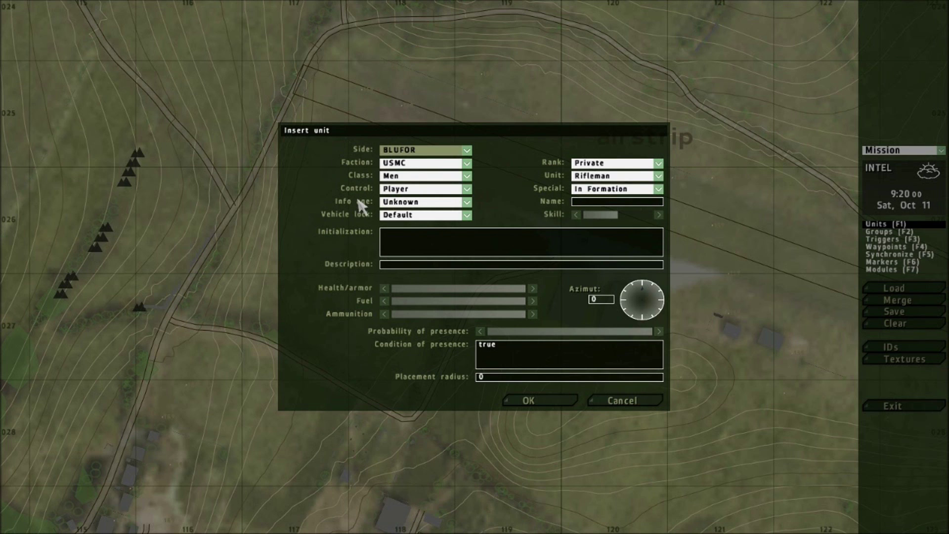
# Step: Set the new USMC unit's rank to Sergeant and its unit type to Squad Leader
pyautogui.click(599, 166)
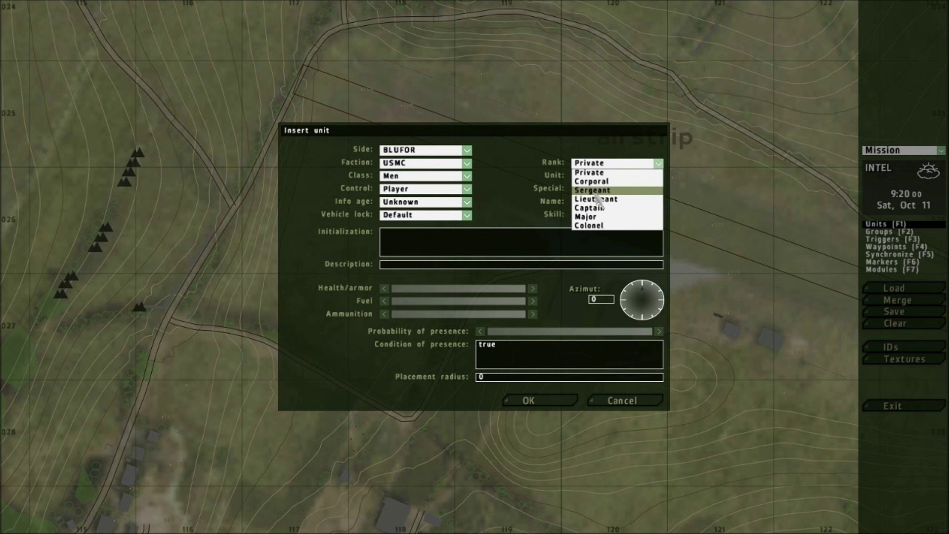
pyautogui.click(595, 192)
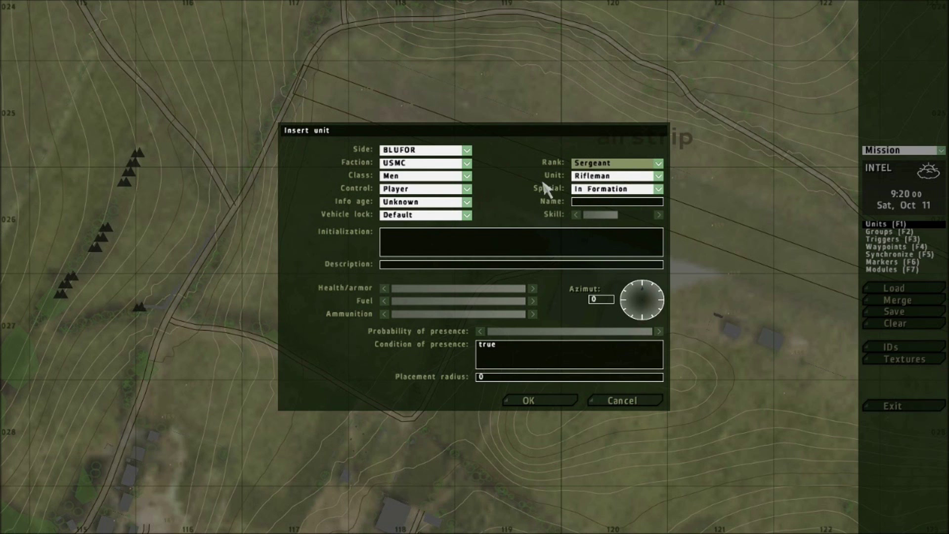
pyautogui.click(597, 177)
pyautogui.scroll(-3, 624, 240)
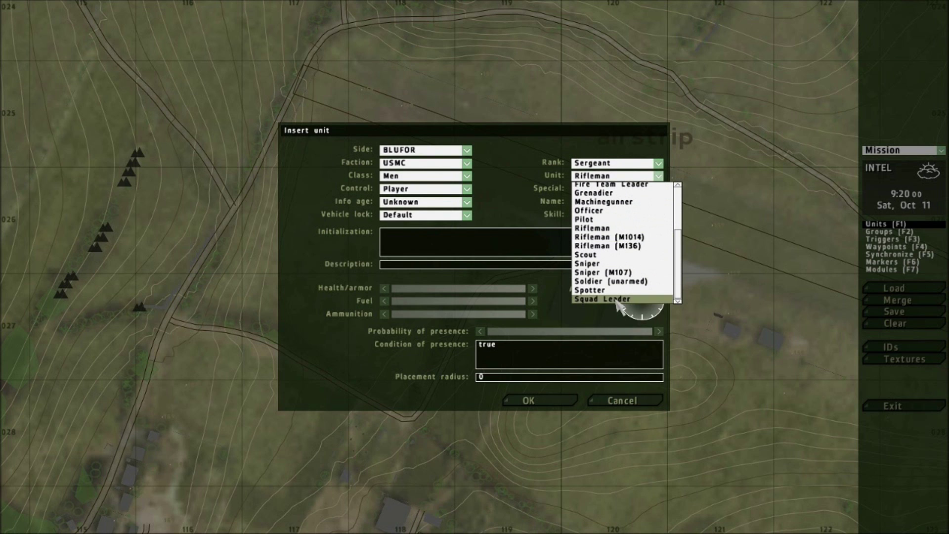
pyautogui.click(618, 299)
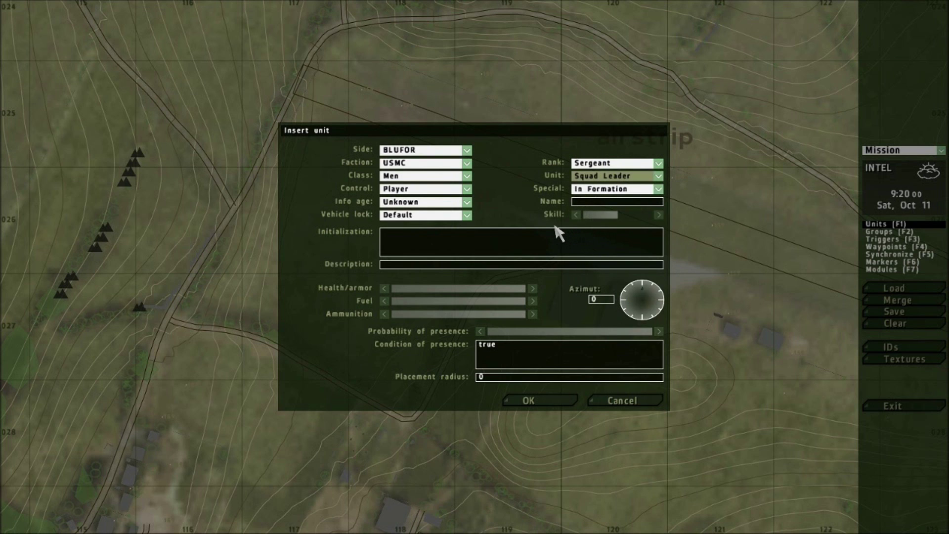
# Step: Name the squad leader with the player's nickname, raise the skill to maximum, and place the unit
pyautogui.click(636, 202)
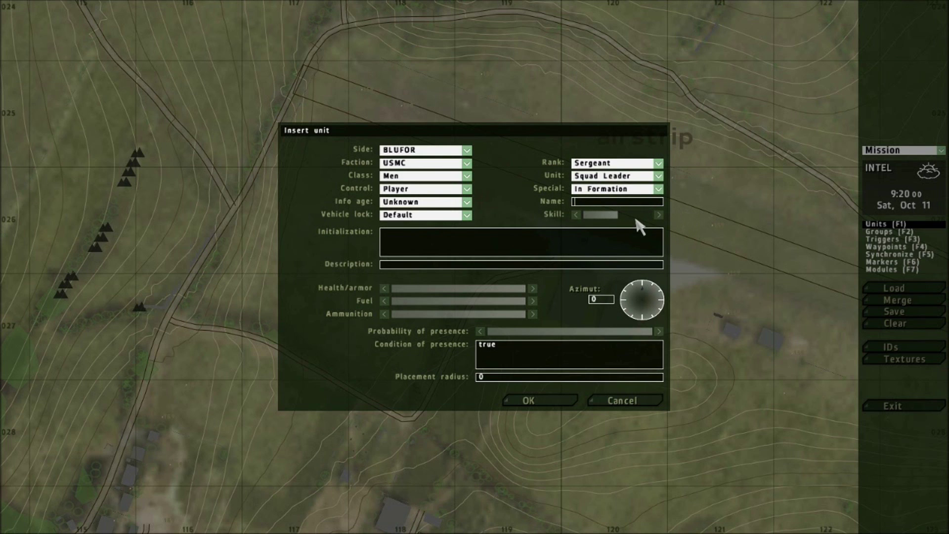
pyautogui.write('NORTARAD')
pyautogui.moveTo(611, 214); pyautogui.dragTo(648, 215)
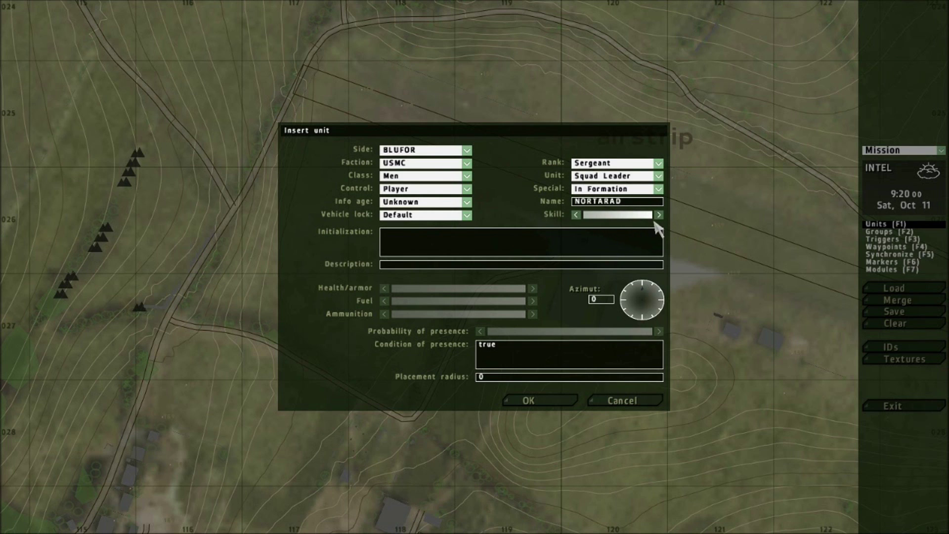
pyautogui.click(534, 401)
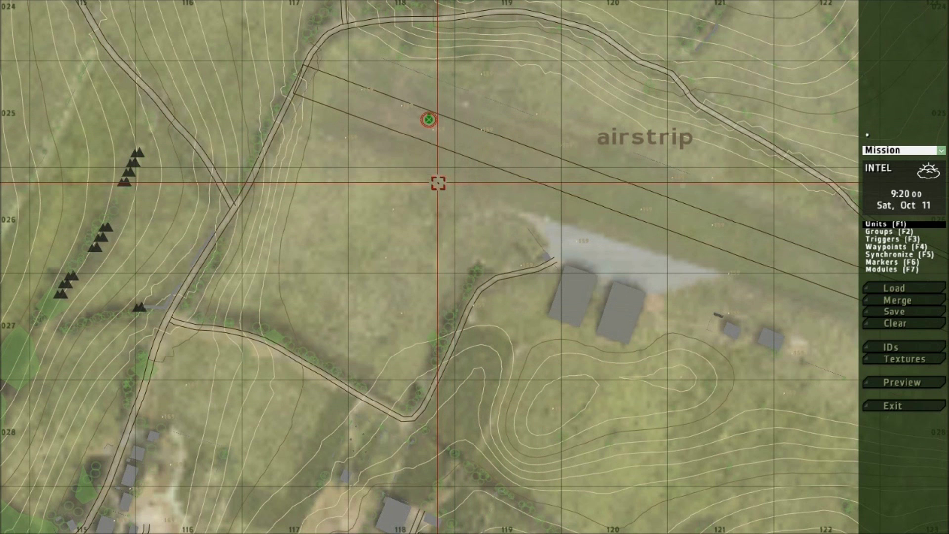
# Step: Insert a BLUFOR USMC Motorized Infantry group of type Motorized Section just south of the player unit
pyautogui.click(890, 232)
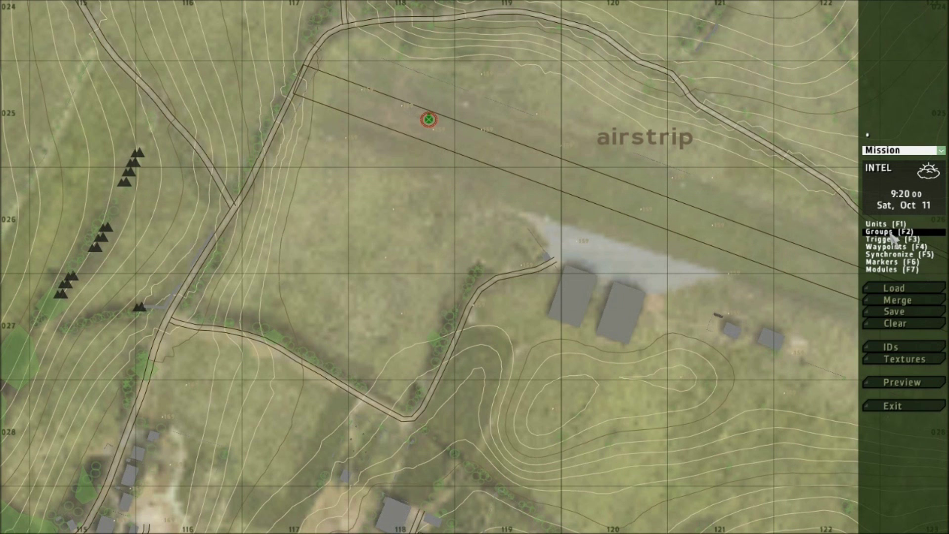
pyautogui.doubleClick(437, 180)
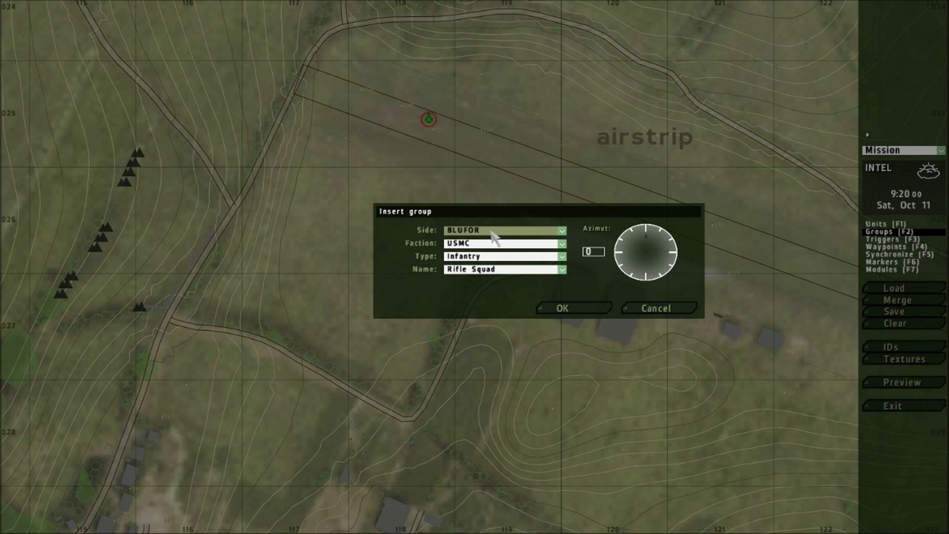
pyautogui.click(478, 257)
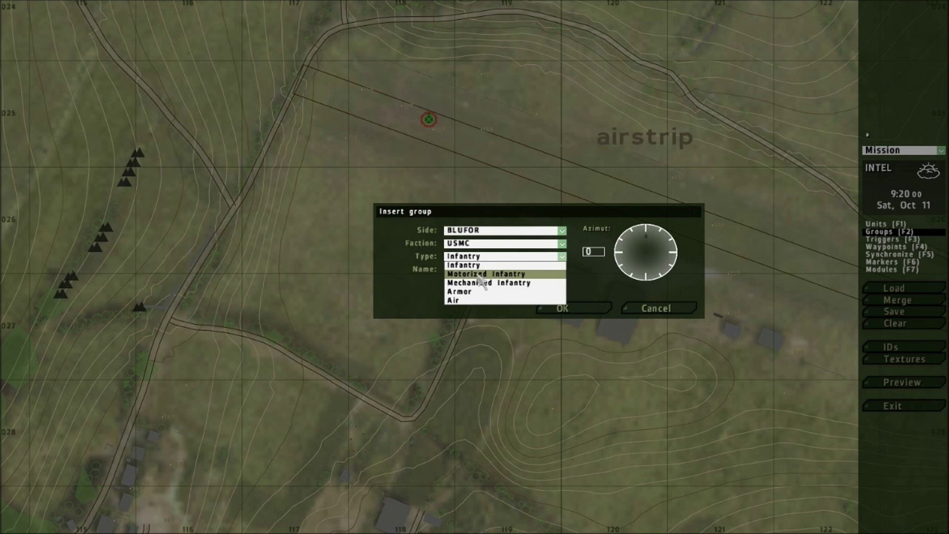
pyautogui.click(479, 274)
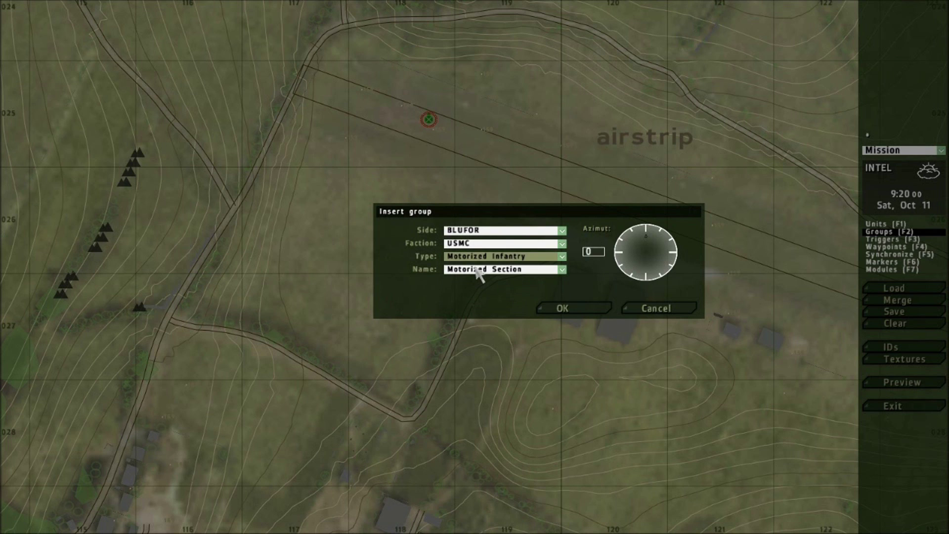
pyautogui.click(494, 271)
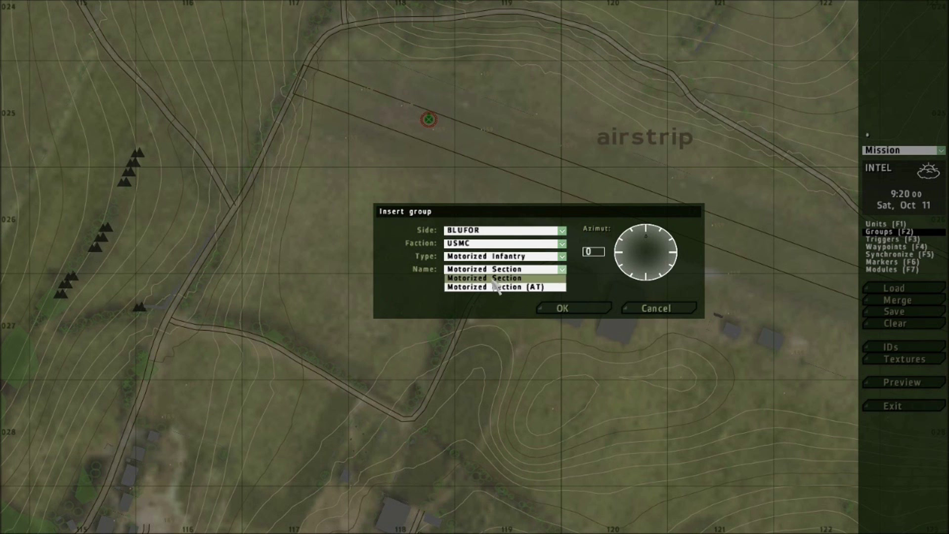
pyautogui.click(493, 278)
pyautogui.click(565, 311)
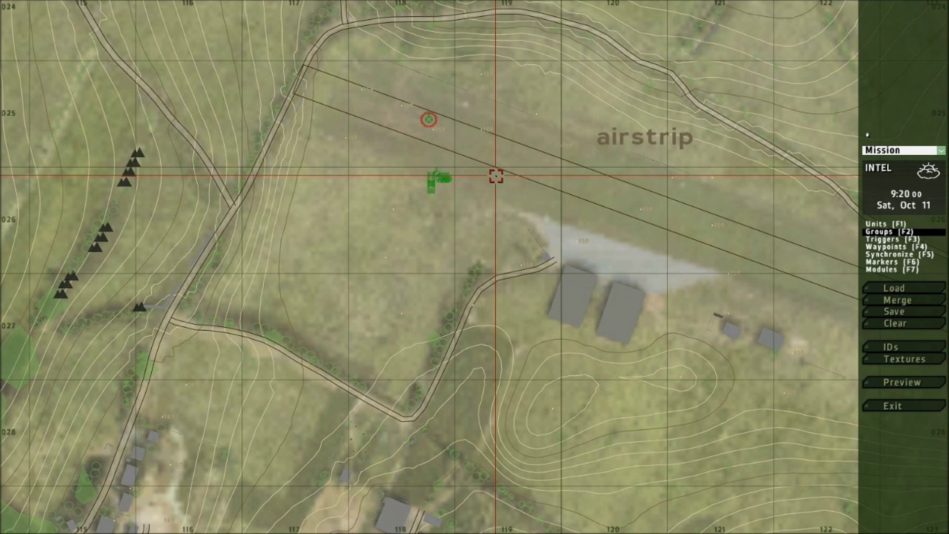
# Step: Insert a USMC Motorized Section (AT) group just east of the first motorized section
pyautogui.doubleClick(496, 175)
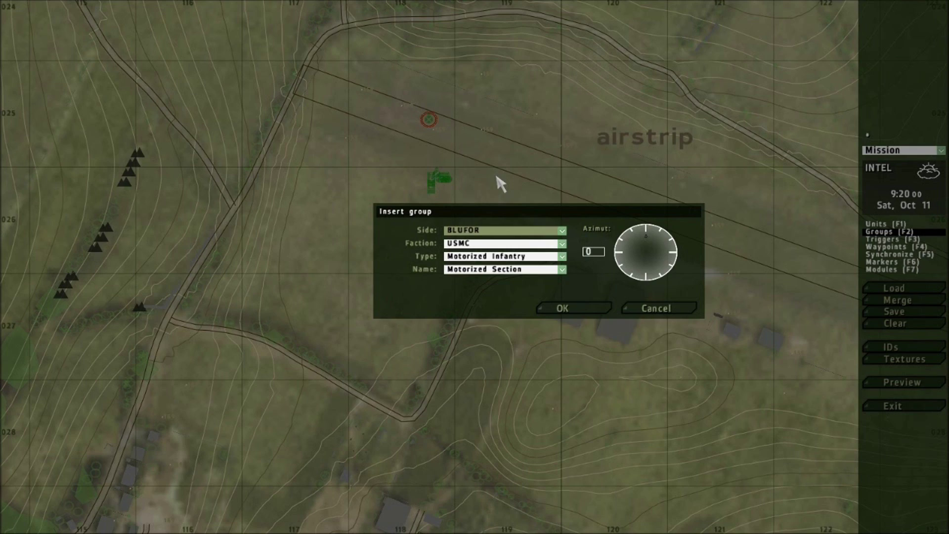
pyautogui.click(512, 270)
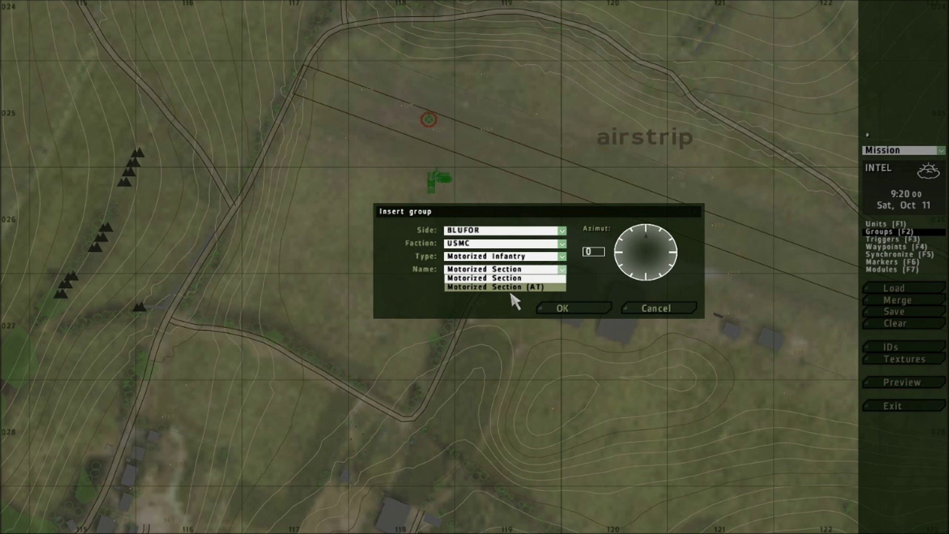
pyautogui.click(507, 286)
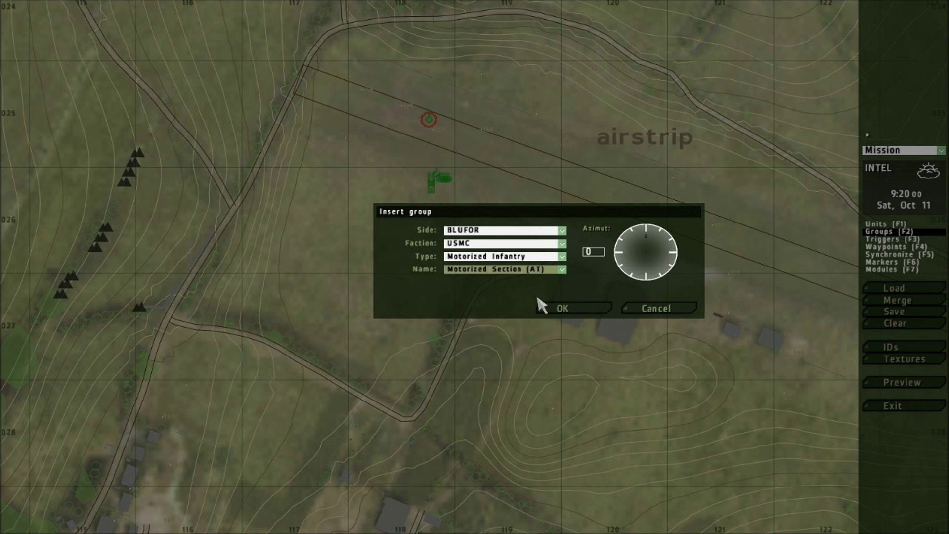
pyautogui.click(560, 309)
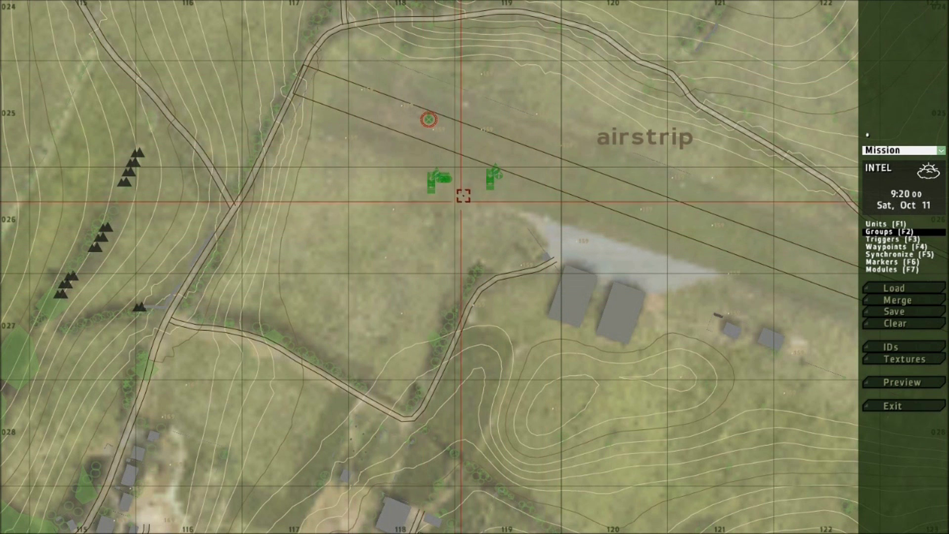
# Step: Set the first motorized section's Fire Team Leader to the rank of Lieutenant with maximum skill
pyautogui.scroll(4, 459, 153)
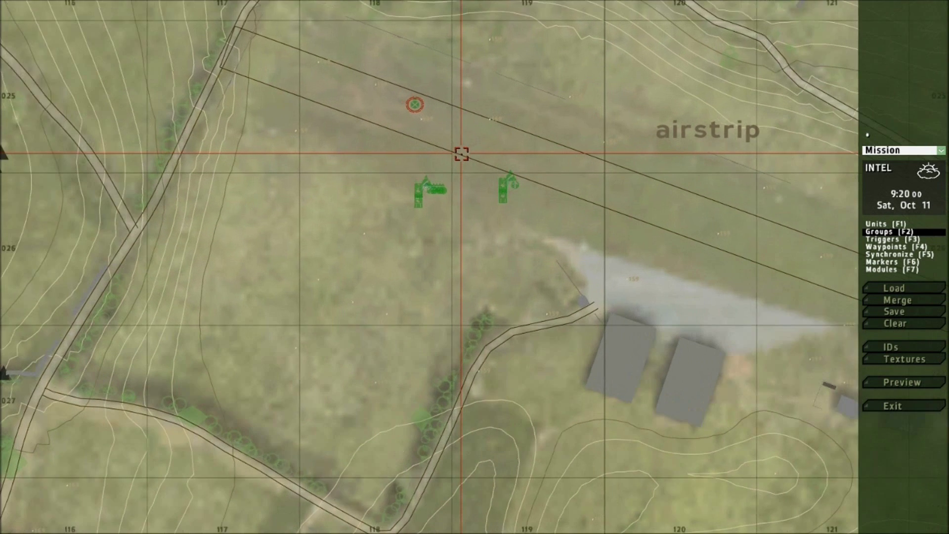
pyautogui.scroll(3, 461, 153)
pyautogui.scroll(2, 461, 154)
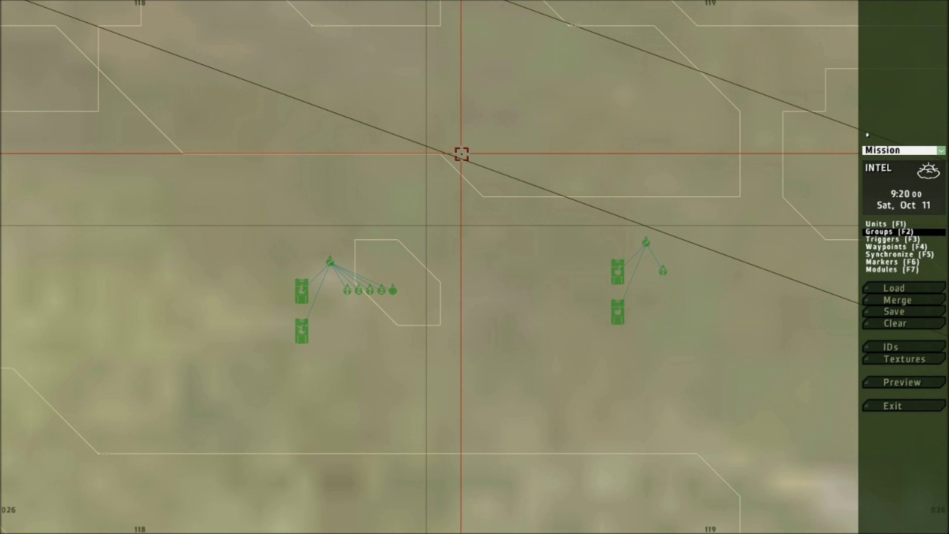
pyautogui.moveTo(508, 276); pyautogui.dragTo(525, 186, button='right')
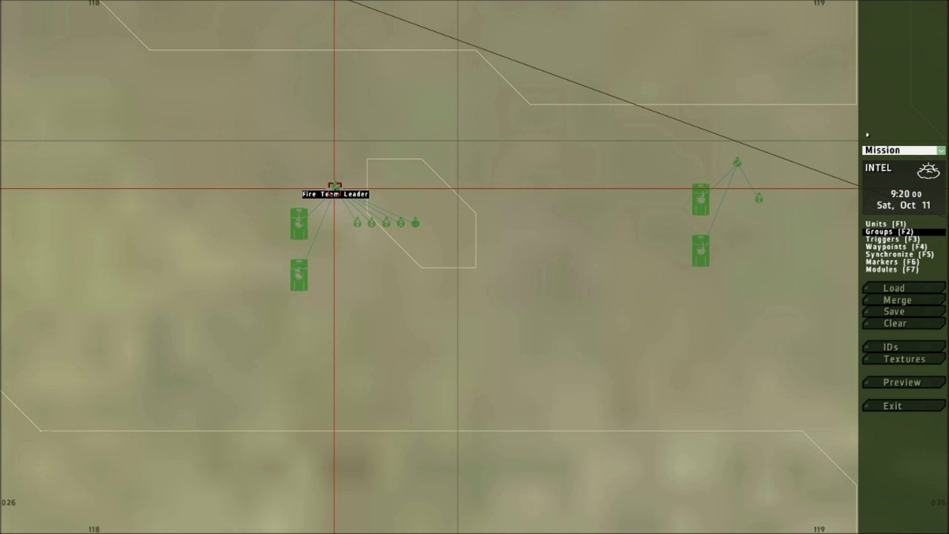
pyautogui.click(334, 188)
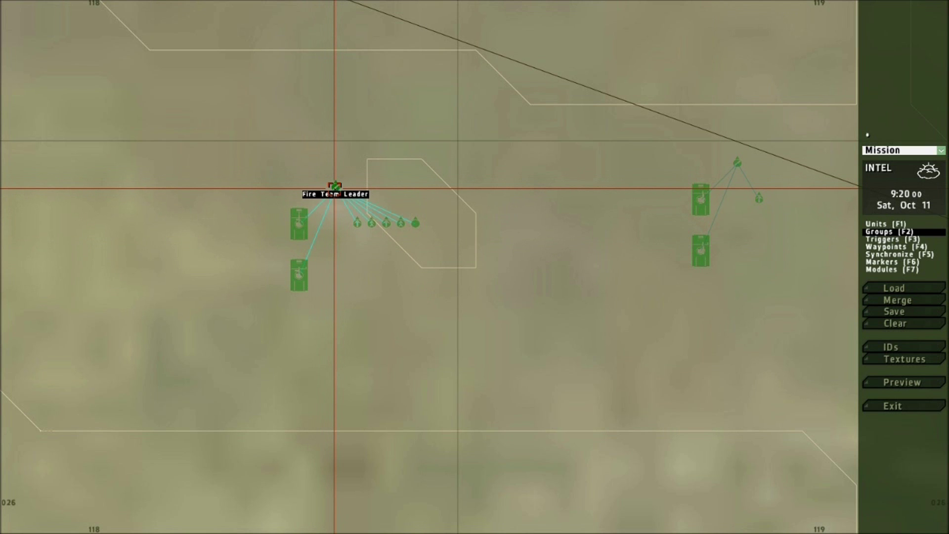
pyautogui.click(880, 225)
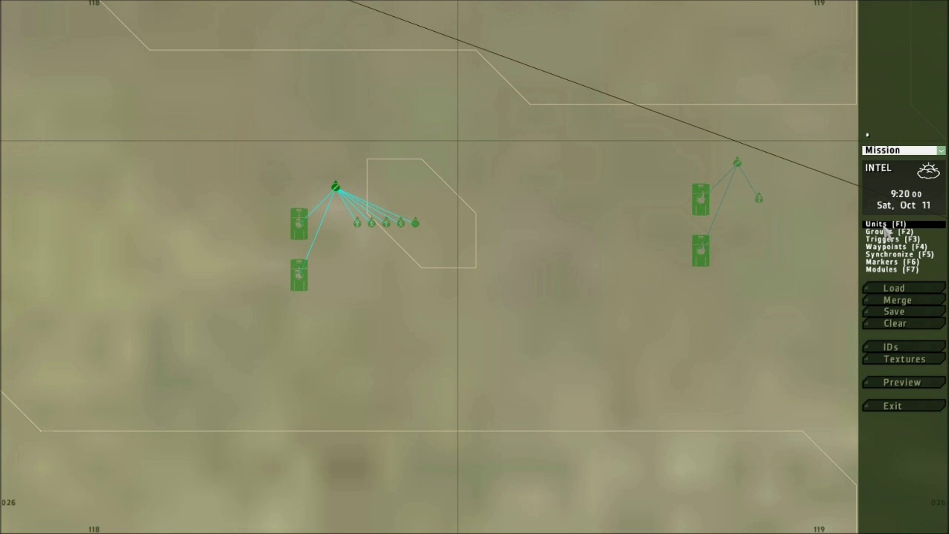
pyautogui.doubleClick(336, 187)
pyautogui.click(606, 165)
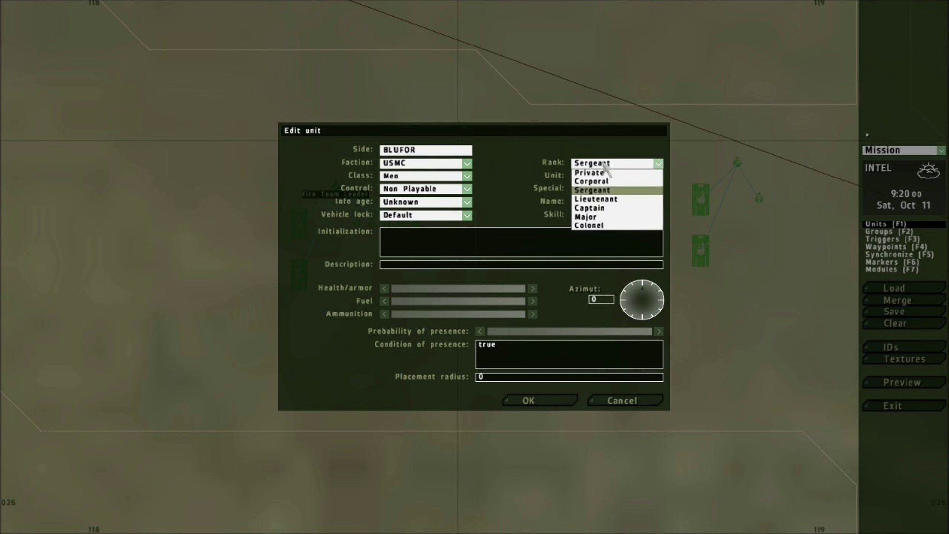
pyautogui.click(601, 198)
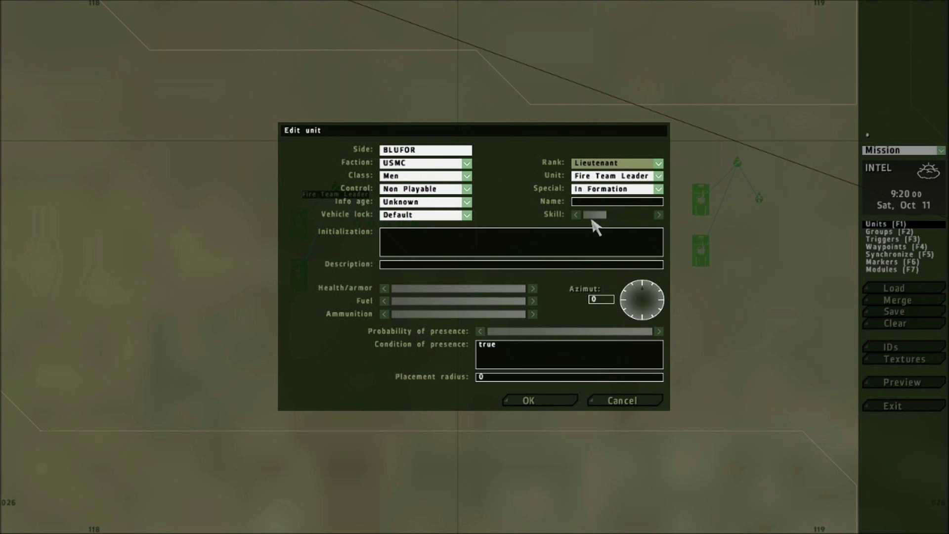
pyautogui.moveTo(588, 215); pyautogui.dragTo(674, 214)
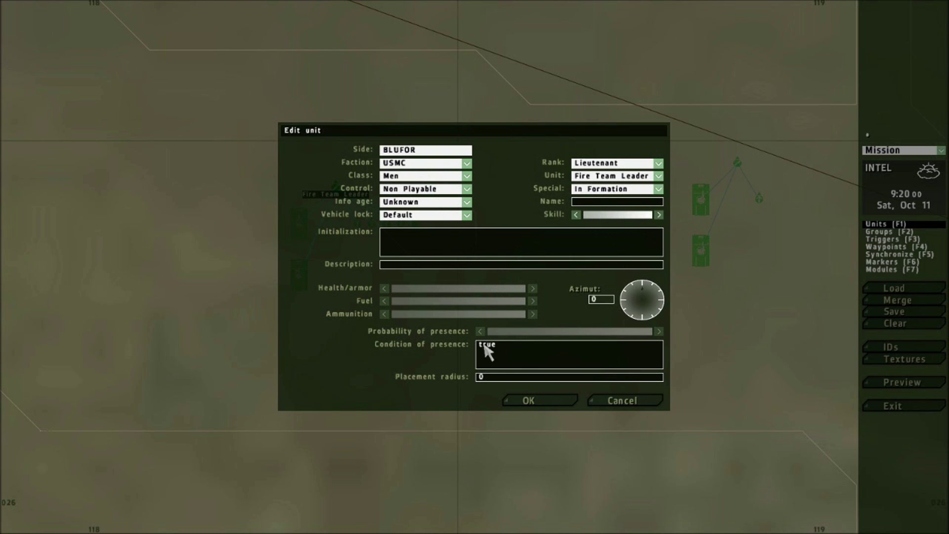
pyautogui.click(528, 398)
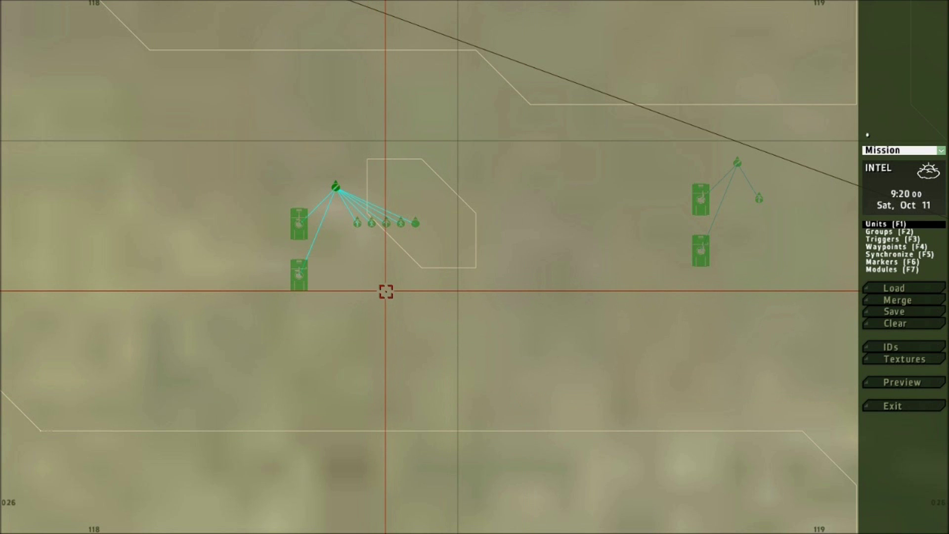
# Step: Raise the skill to maximum for the first section's westernmost Automatic Rifleman and the AT Specialist beside him
pyautogui.doubleClick(357, 226)
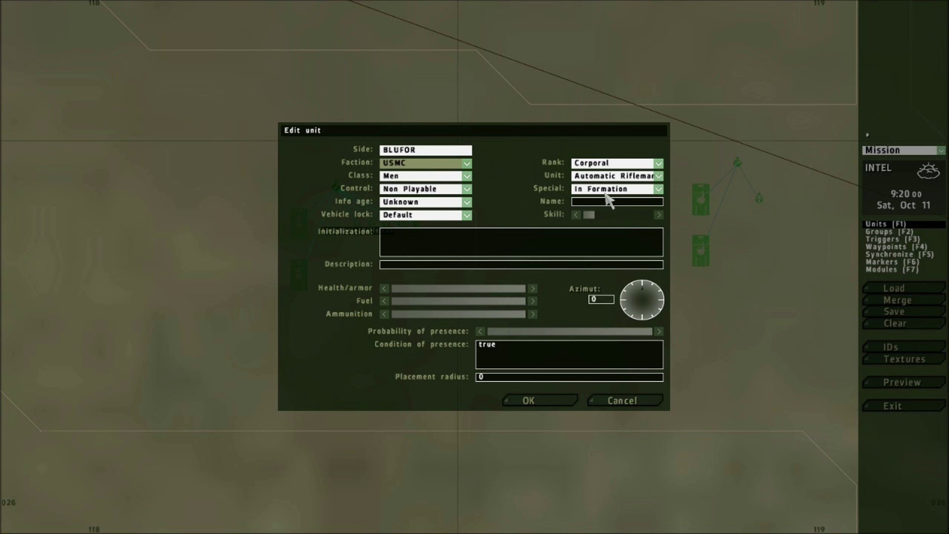
pyautogui.moveTo(597, 215); pyautogui.dragTo(621, 215)
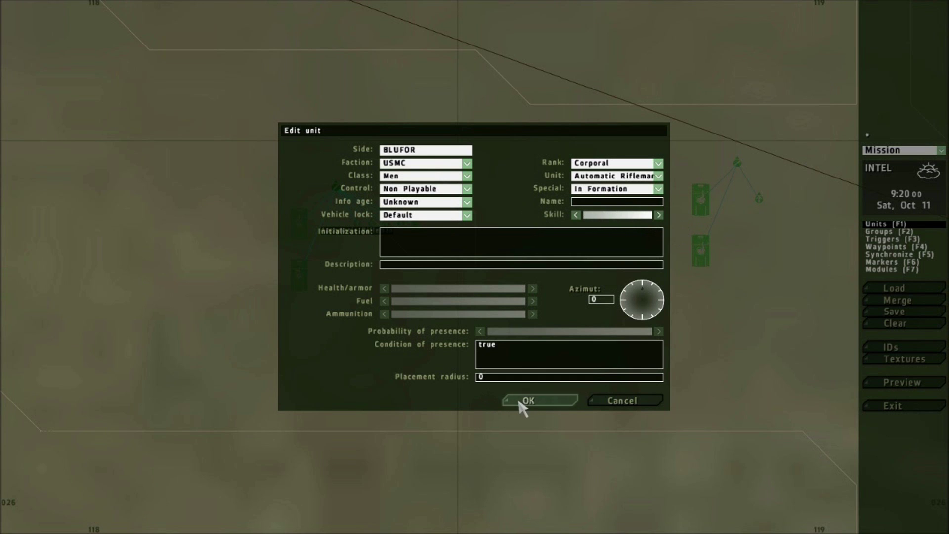
pyautogui.click(525, 401)
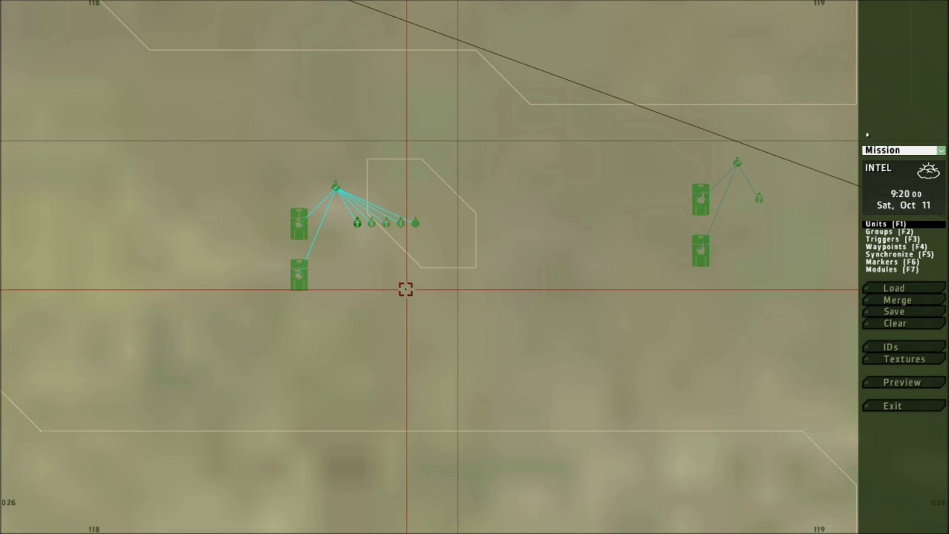
pyautogui.doubleClick(371, 222)
pyautogui.moveTo(588, 213); pyautogui.dragTo(706, 217)
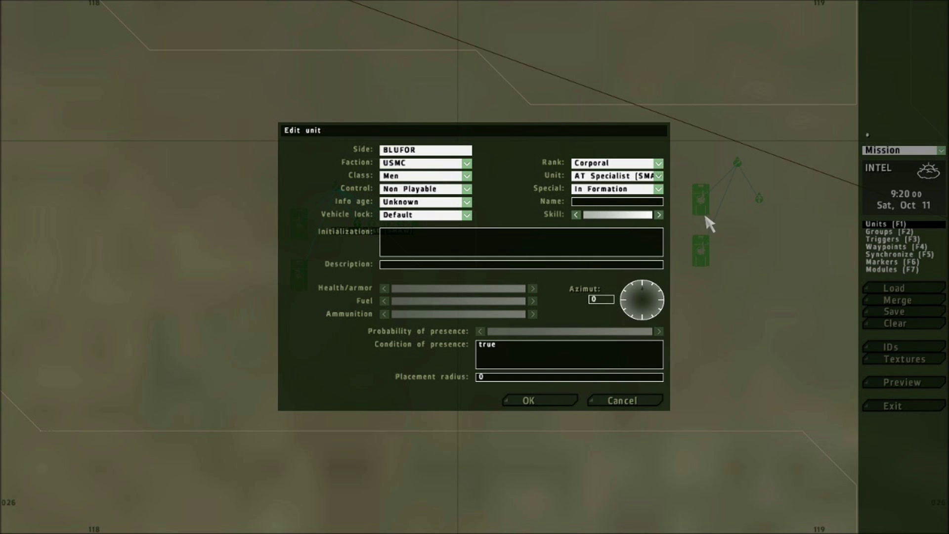
pyautogui.click(543, 401)
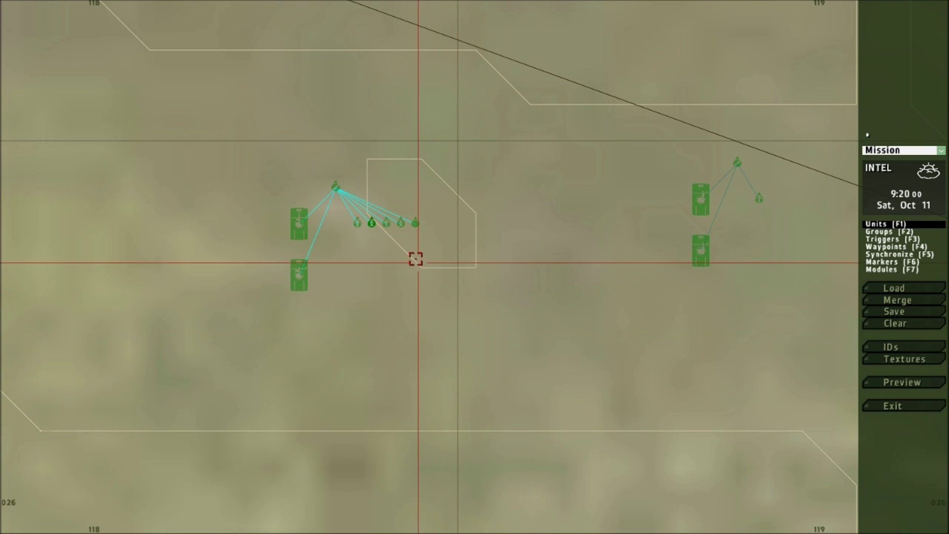
# Step: Raise the skill to maximum for the first section's second Automatic Rifleman and its Rifleman (M136)
pyautogui.doubleClick(386, 224)
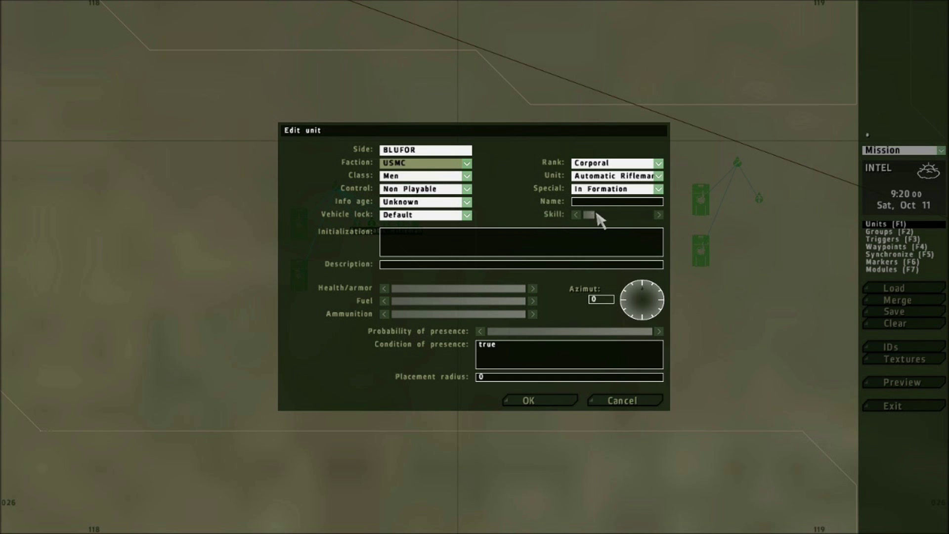
pyautogui.moveTo(591, 215); pyautogui.dragTo(658, 224)
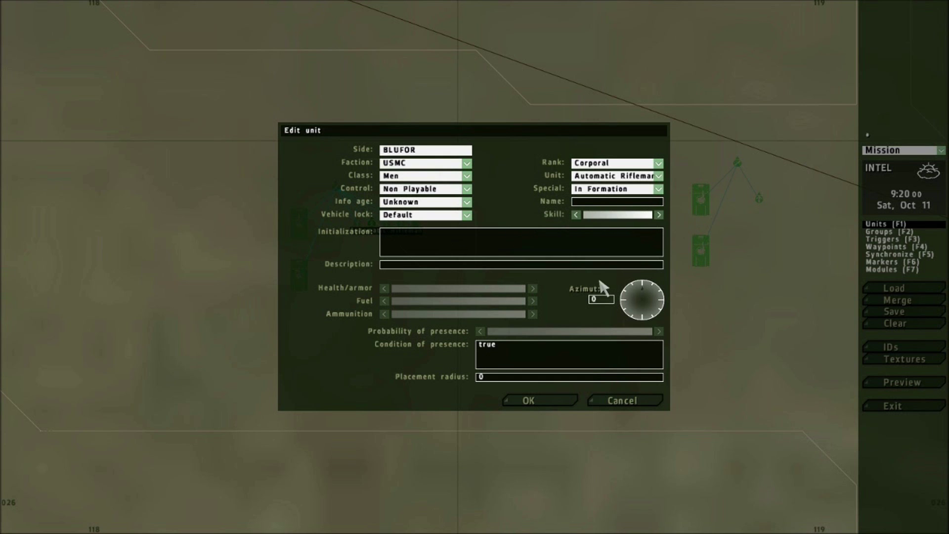
pyautogui.click(538, 399)
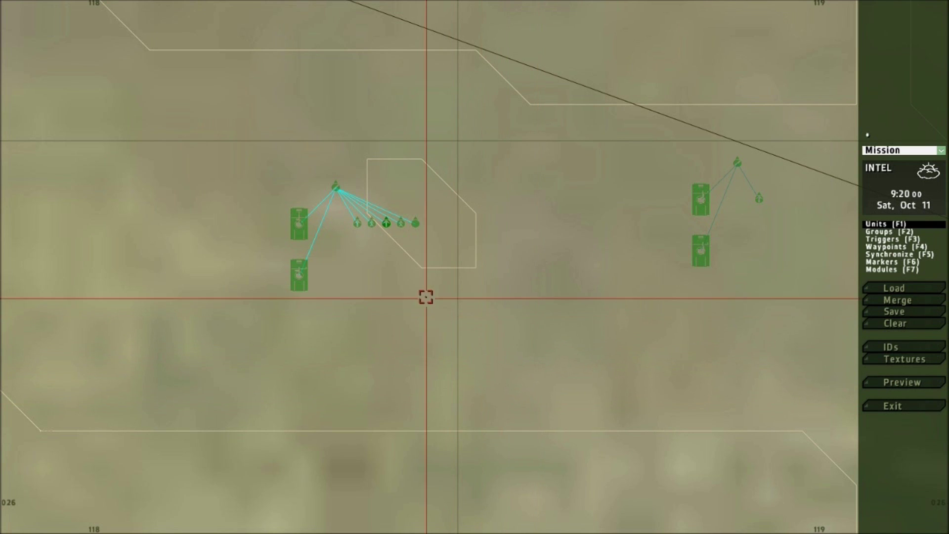
pyautogui.doubleClick(400, 223)
pyautogui.click(577, 218)
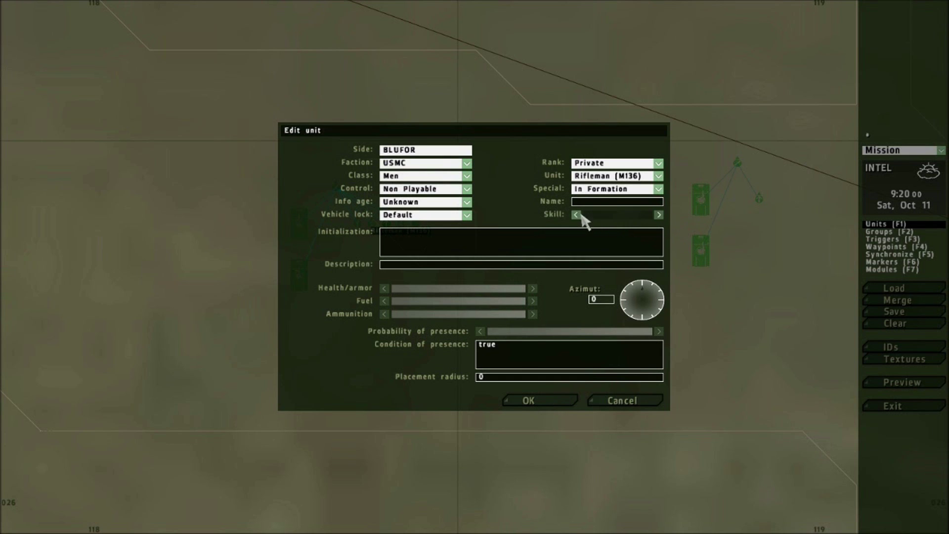
pyautogui.click(654, 221)
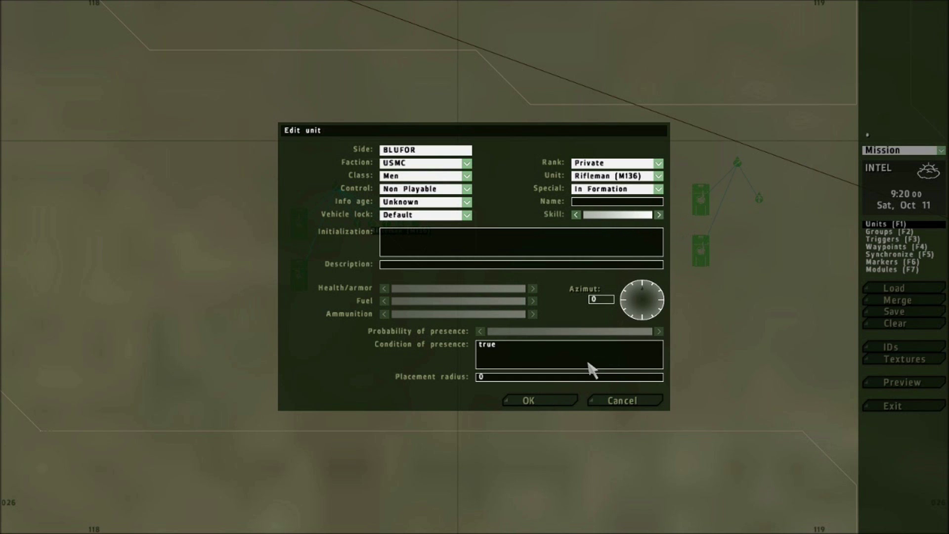
pyautogui.click(547, 401)
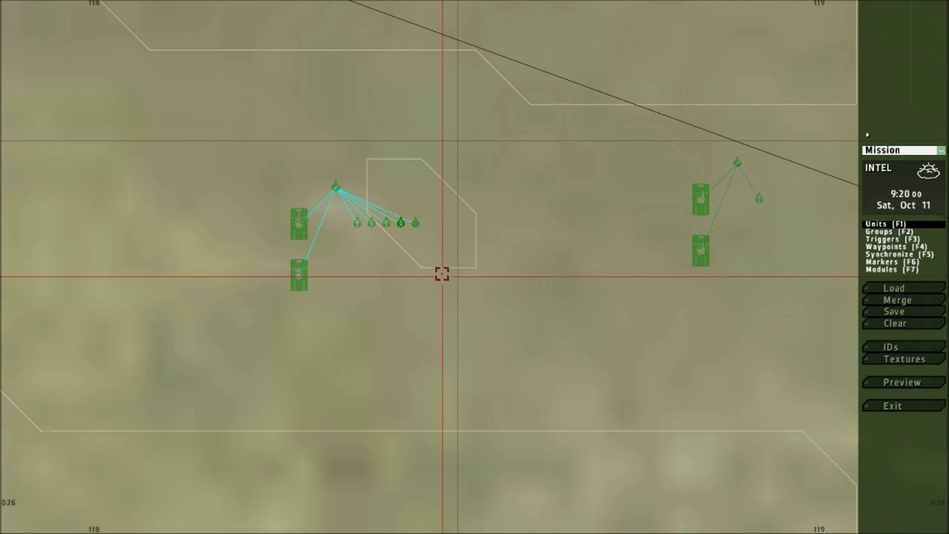
# Step: Raise the skill of the Rifleman at the east end of the first section to maximum
pyautogui.doubleClick(416, 224)
pyautogui.click(582, 214)
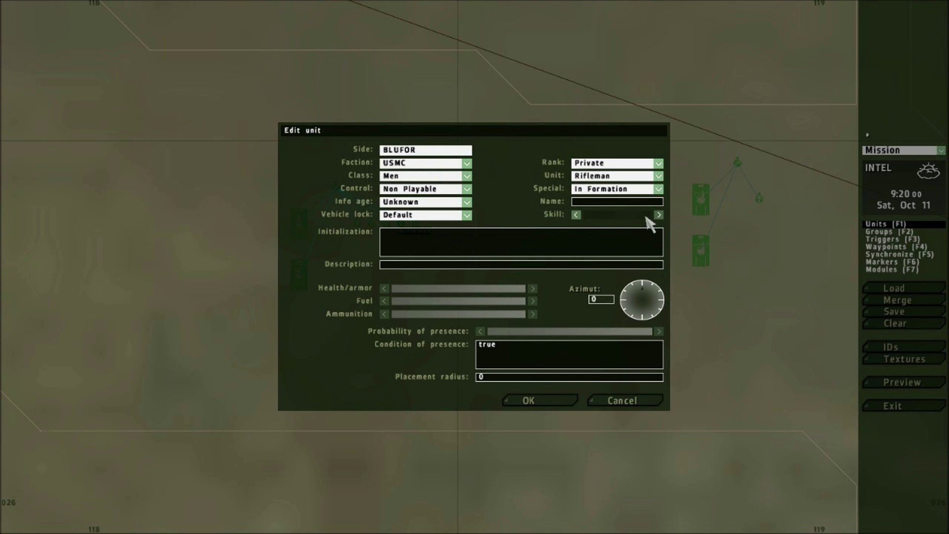
pyautogui.click(658, 215)
pyautogui.click(534, 405)
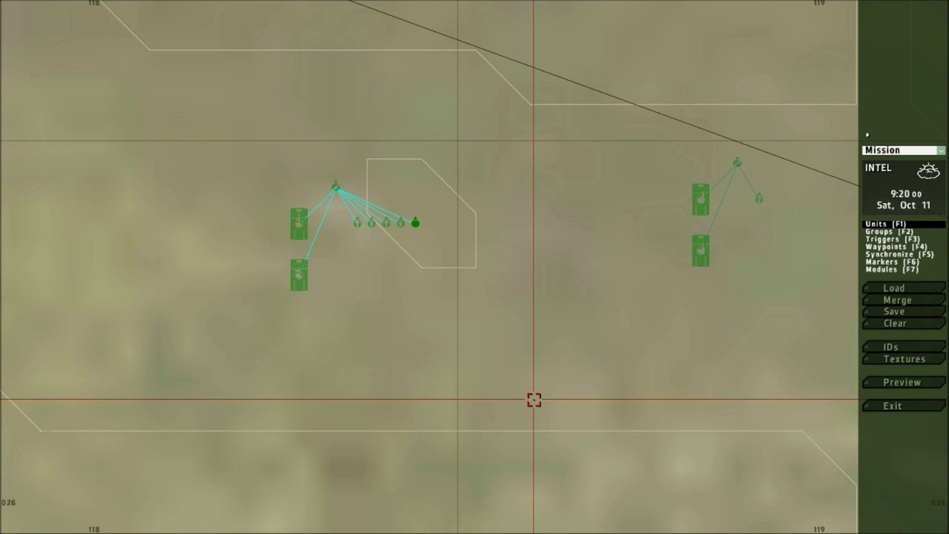
# Step: Raise the skill to maximum for the first section's HMMWV (M2) and HMMWV (Mk19)
pyautogui.doubleClick(298, 225)
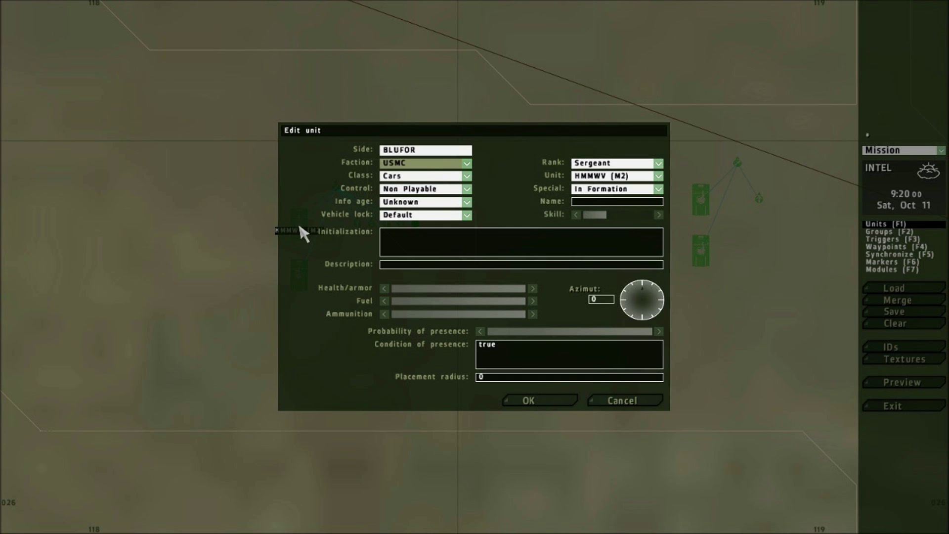
pyautogui.click(658, 215)
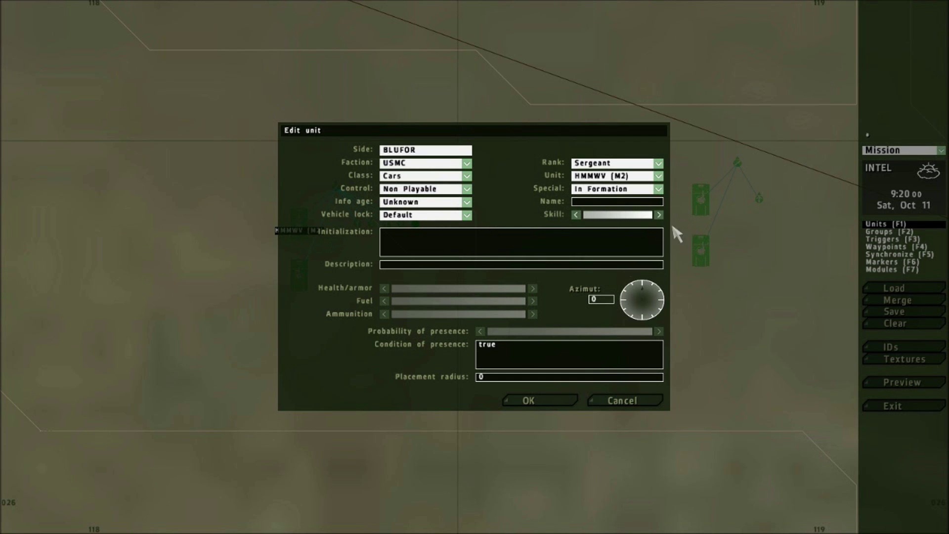
pyautogui.click(543, 401)
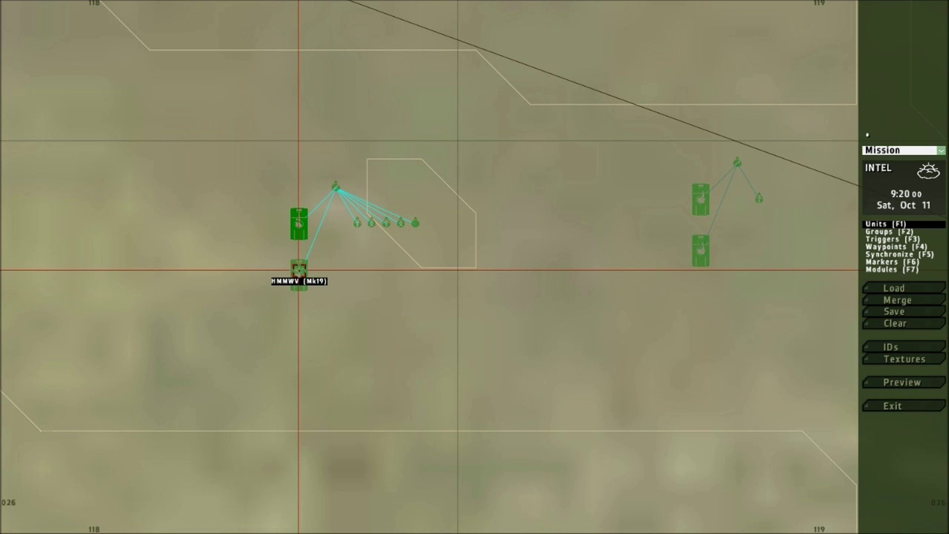
pyautogui.doubleClick(297, 269)
pyautogui.moveTo(593, 215); pyautogui.dragTo(658, 215)
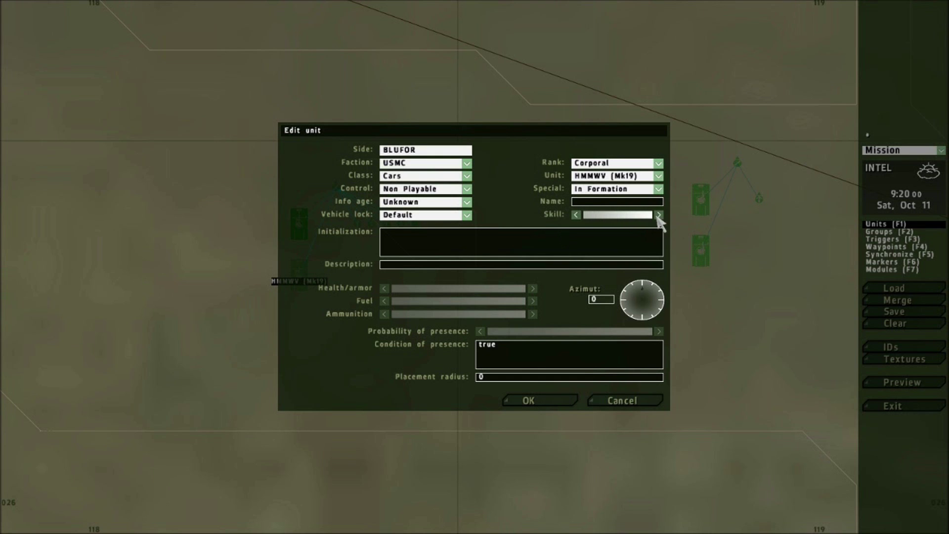
pyautogui.click(544, 404)
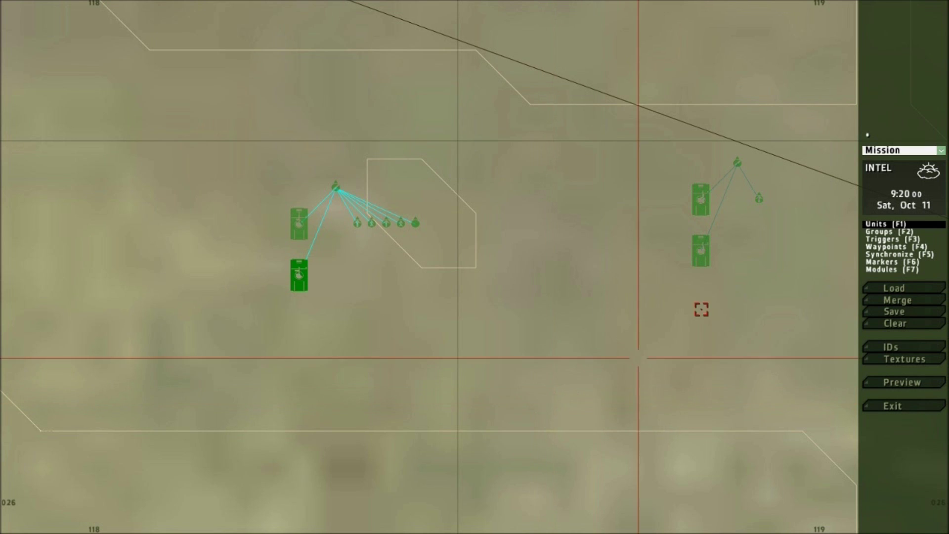
# Step: Raise the skill to maximum for the Fire Team Leader and the Automatic Rifleman in the AT section
pyautogui.doubleClick(736, 164)
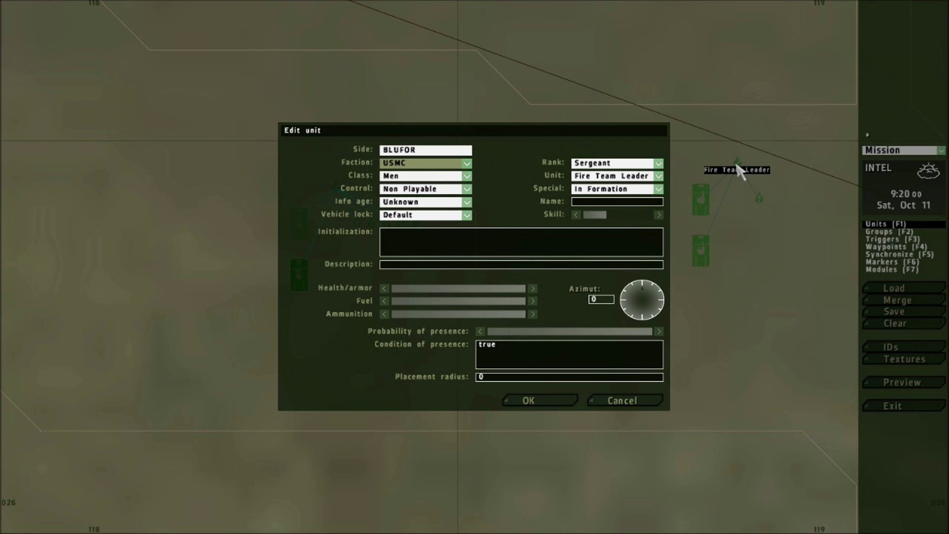
pyautogui.moveTo(594, 215); pyautogui.dragTo(666, 209)
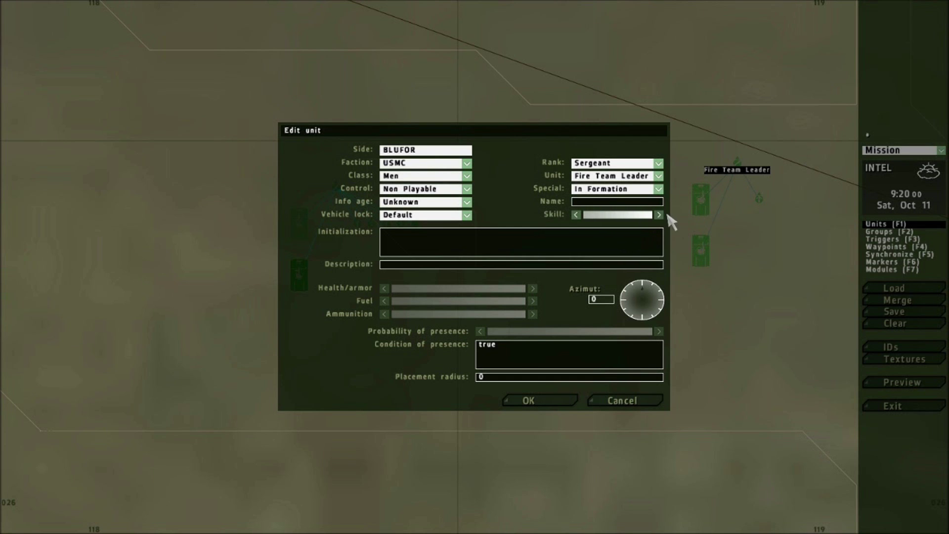
pyautogui.click(540, 401)
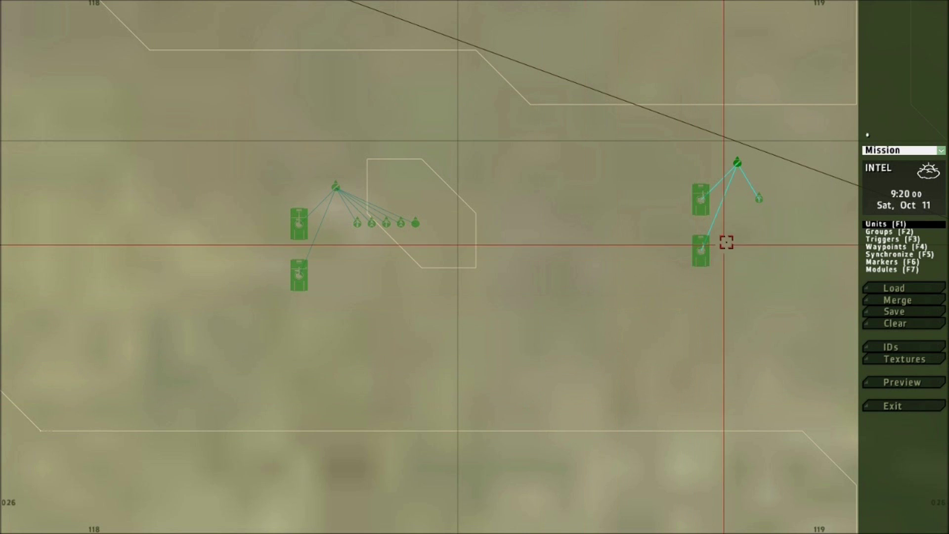
pyautogui.doubleClick(759, 198)
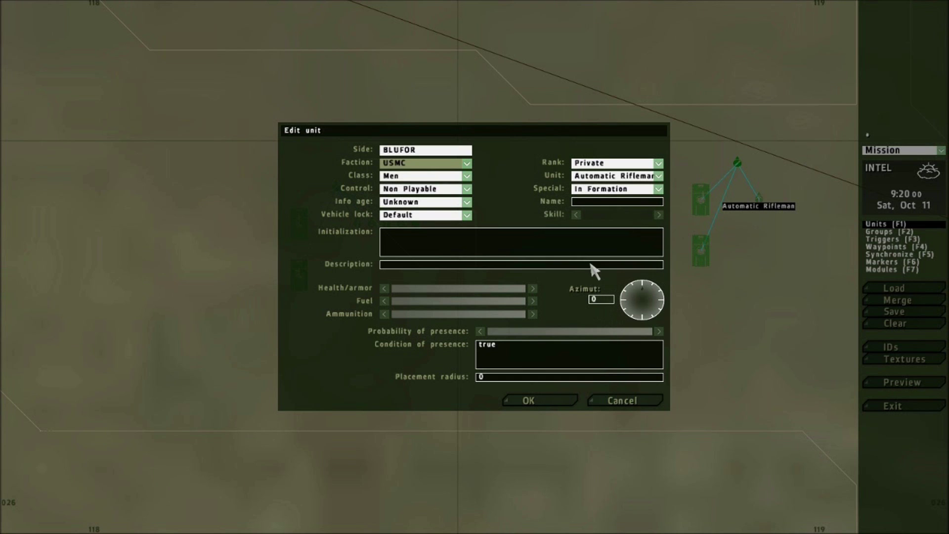
pyautogui.click(583, 216)
pyautogui.moveTo(646, 215); pyautogui.dragTo(660, 215)
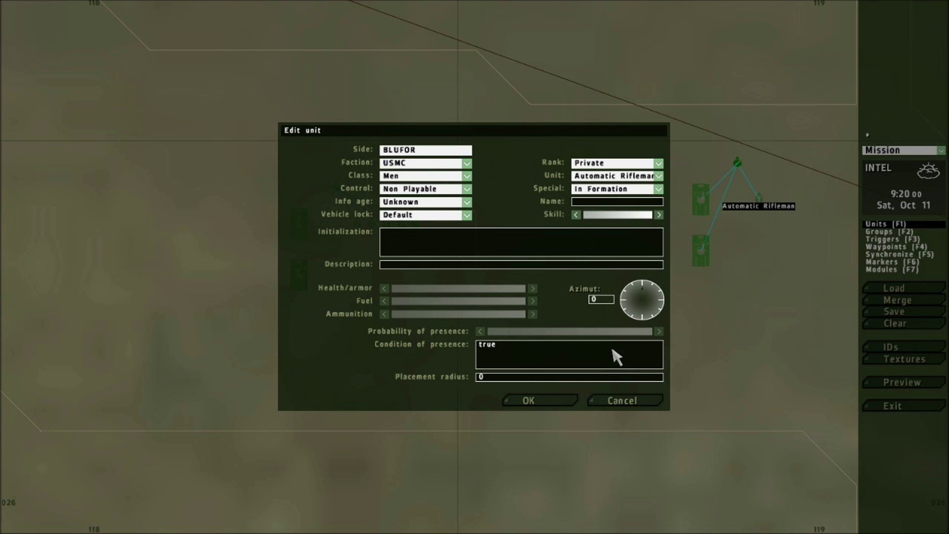
pyautogui.click(548, 400)
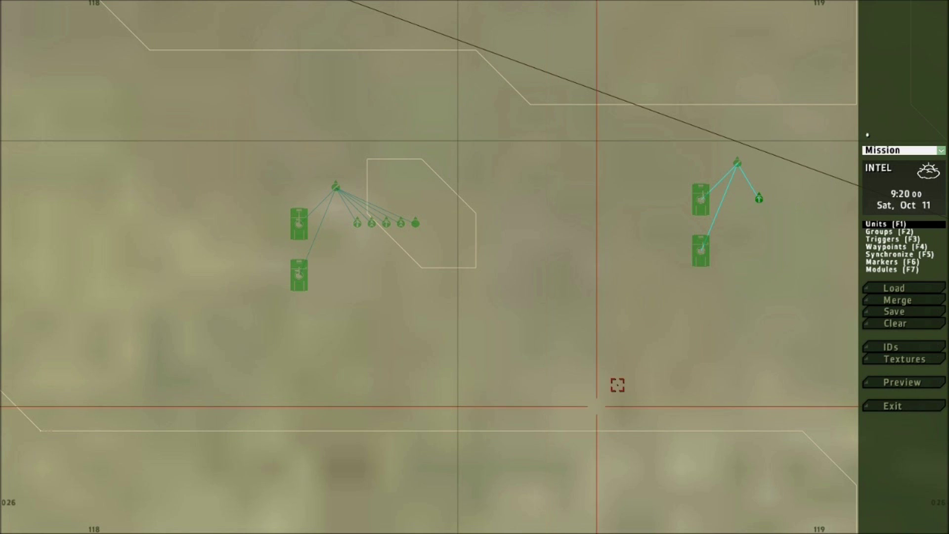
# Step: Adjust the skill of the northern HMMWV (TOW) in the AT section
pyautogui.doubleClick(701, 197)
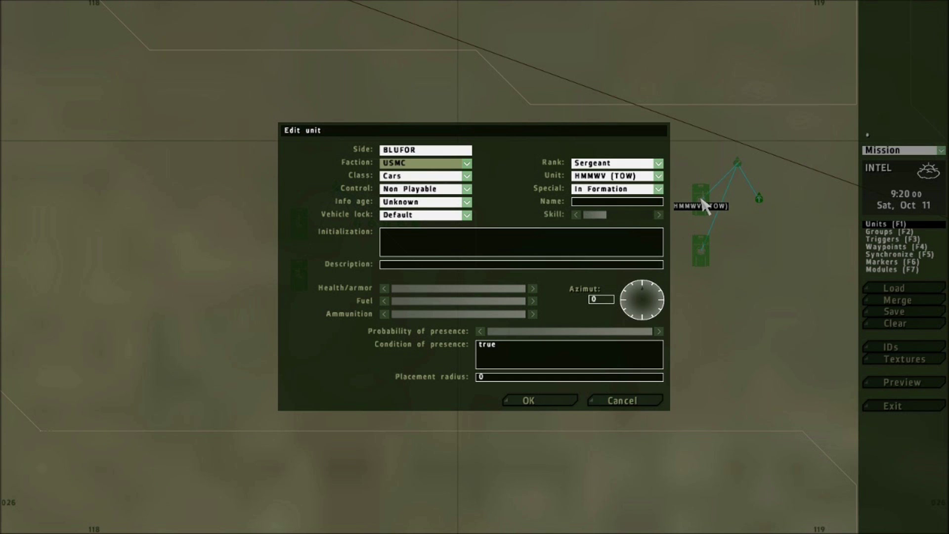
pyautogui.click(600, 216)
pyautogui.click(540, 401)
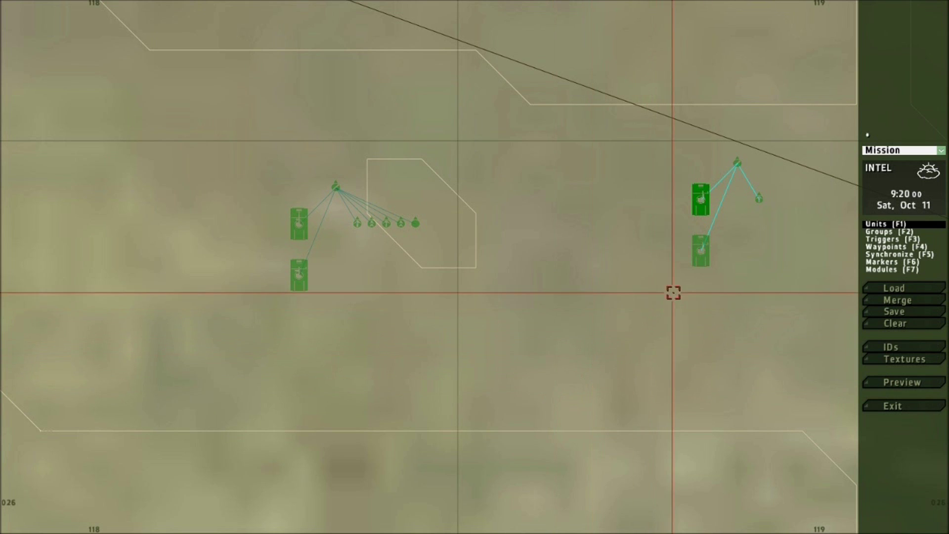
# Step: Raise the skill to maximum for the southern HMMWV (TOW) in the AT section
pyautogui.doubleClick(701, 253)
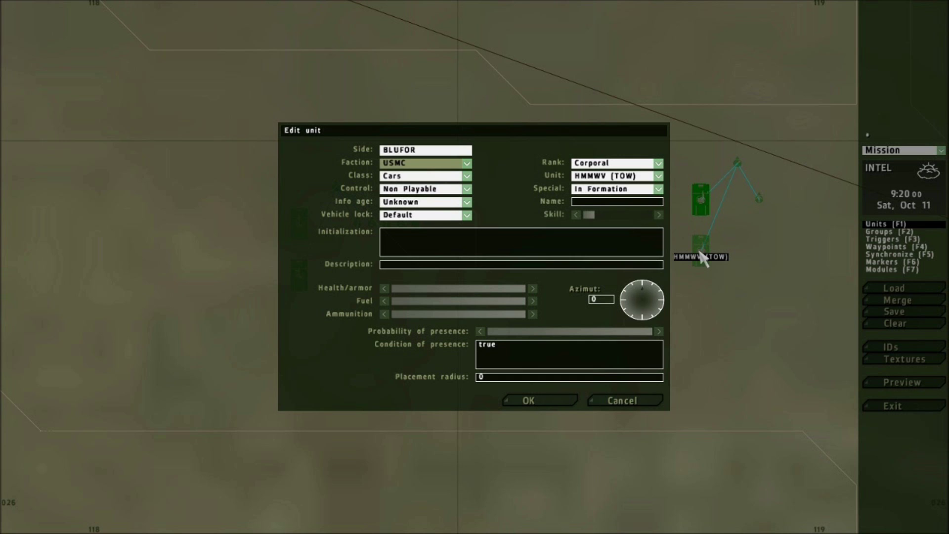
pyautogui.click(598, 215)
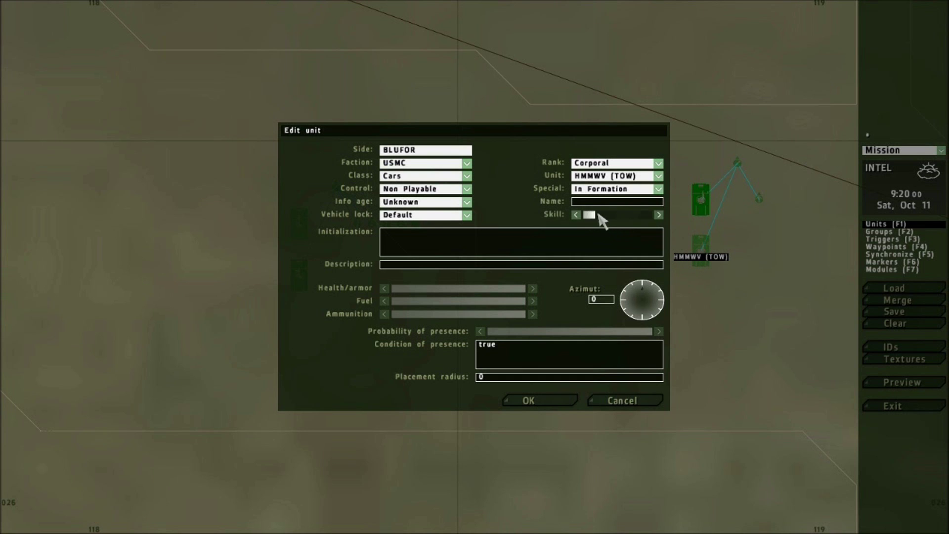
pyautogui.click(532, 402)
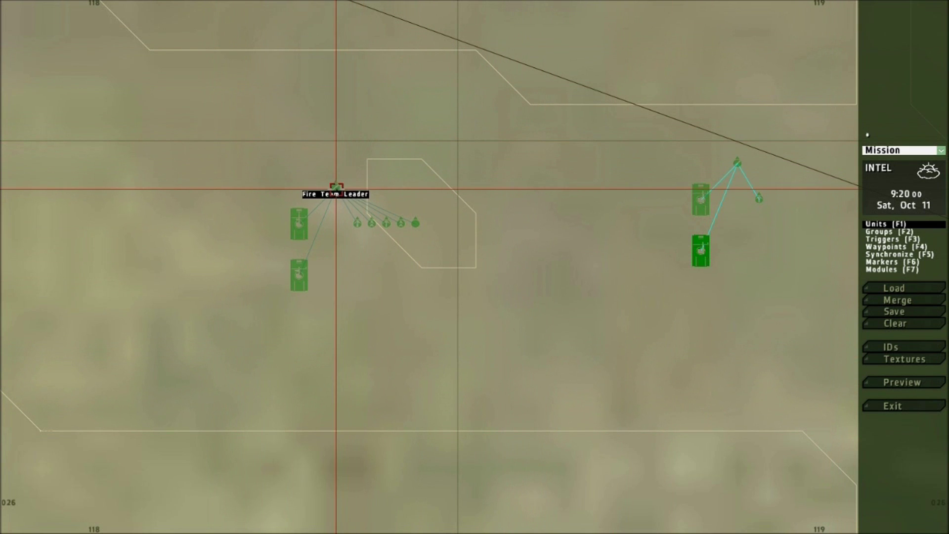
# Step: Group the AT section's Fire Team Leader, Automatic Rifleman and both HMMWV (TOW) vehicles under the first section's Fire Team Leader
pyautogui.click(879, 233)
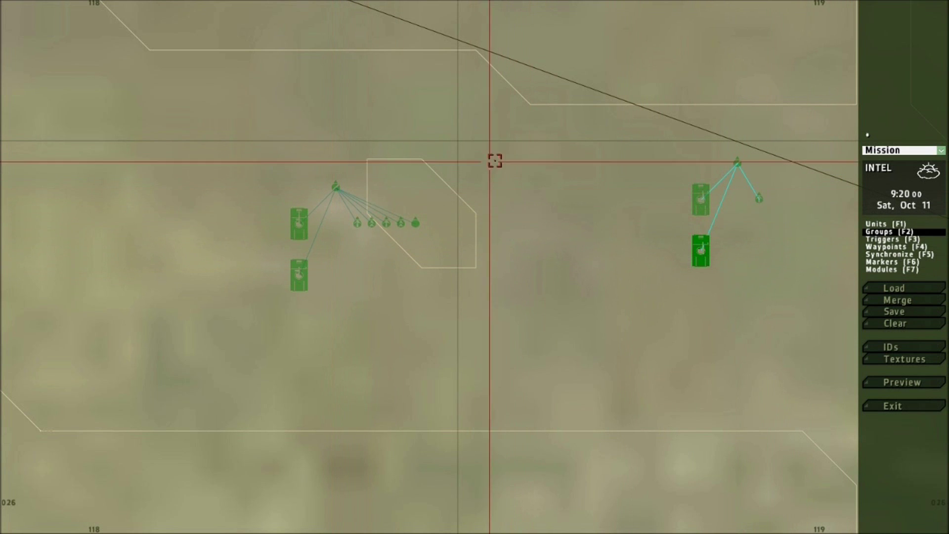
pyautogui.click(738, 162)
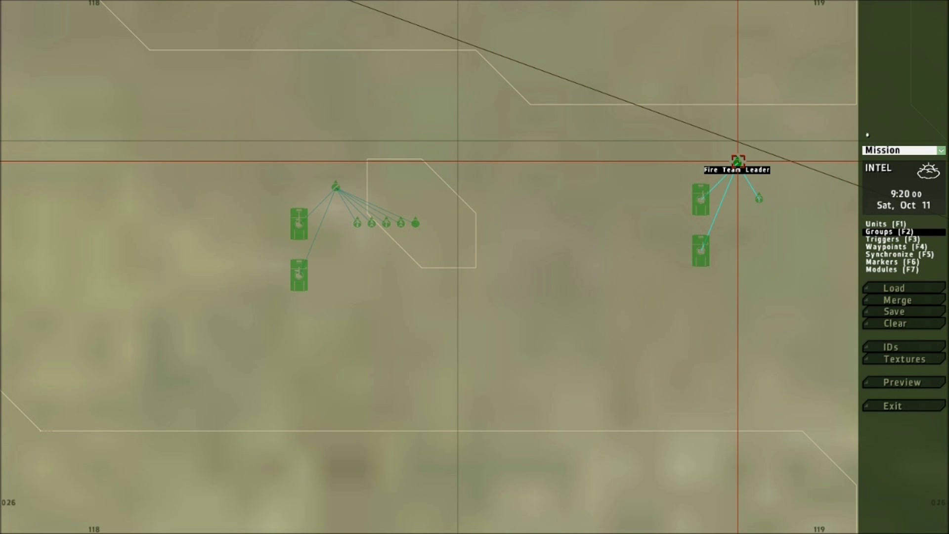
pyautogui.moveTo(738, 161); pyautogui.dragTo(336, 187)
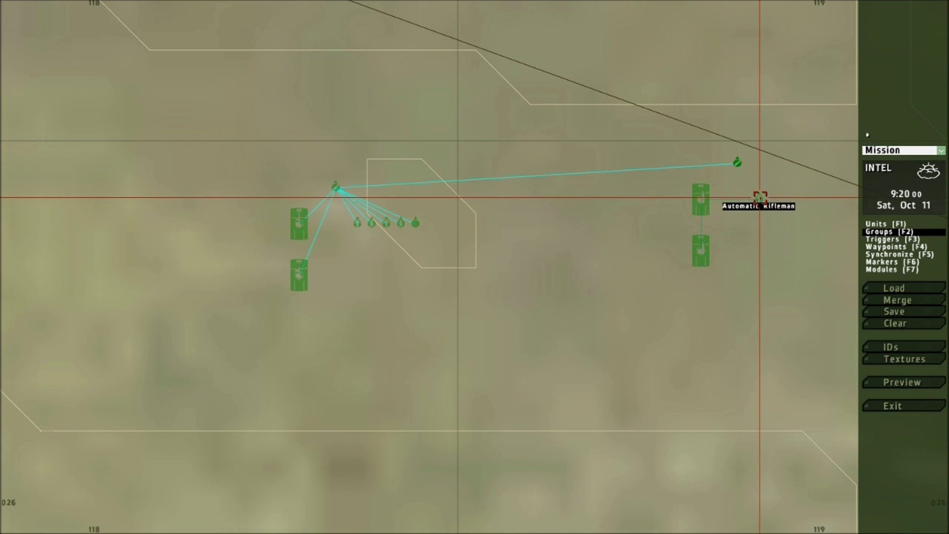
pyautogui.moveTo(729, 203); pyautogui.dragTo(334, 187)
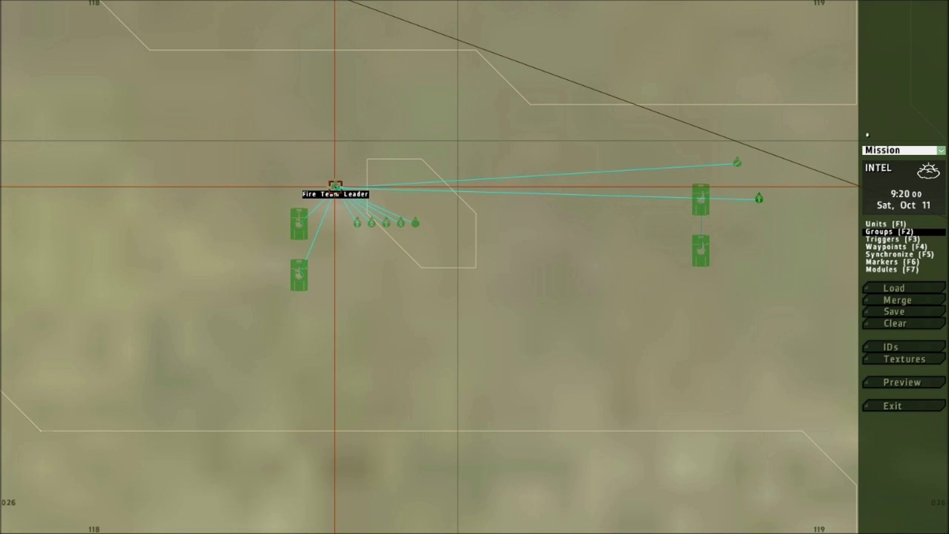
pyautogui.moveTo(700, 204); pyautogui.dragTo(335, 187)
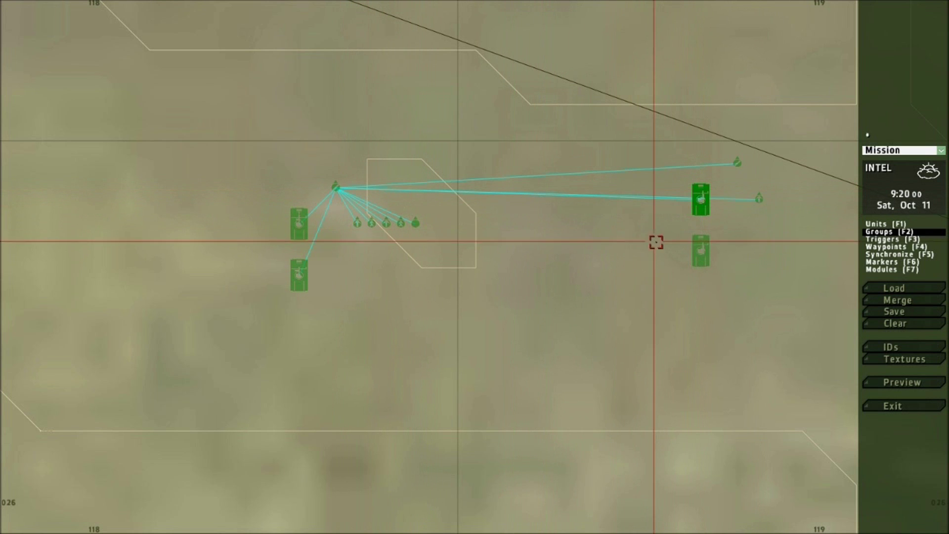
pyautogui.moveTo(700, 243); pyautogui.dragTo(331, 185)
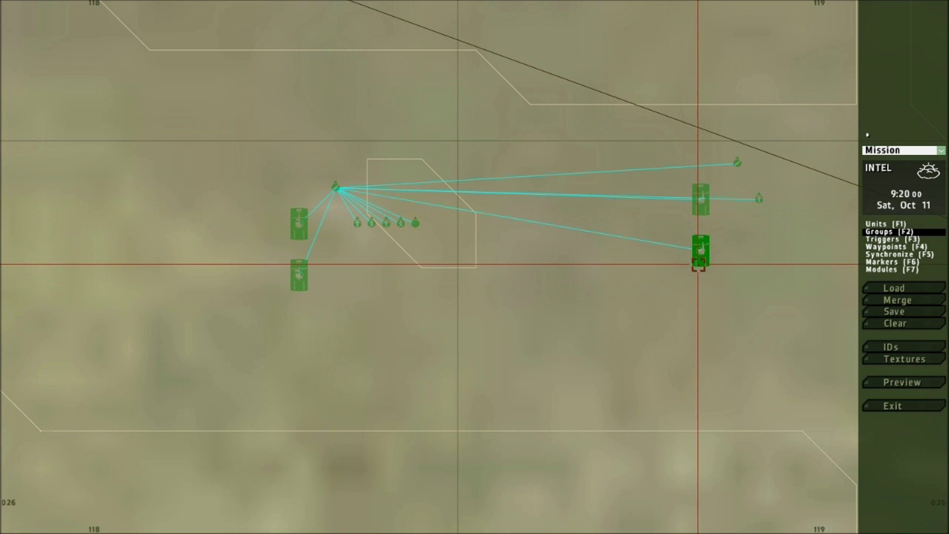
# Step: Check the unit settings of the southern HMMWV (TOW), including its skill
pyautogui.press('F1')
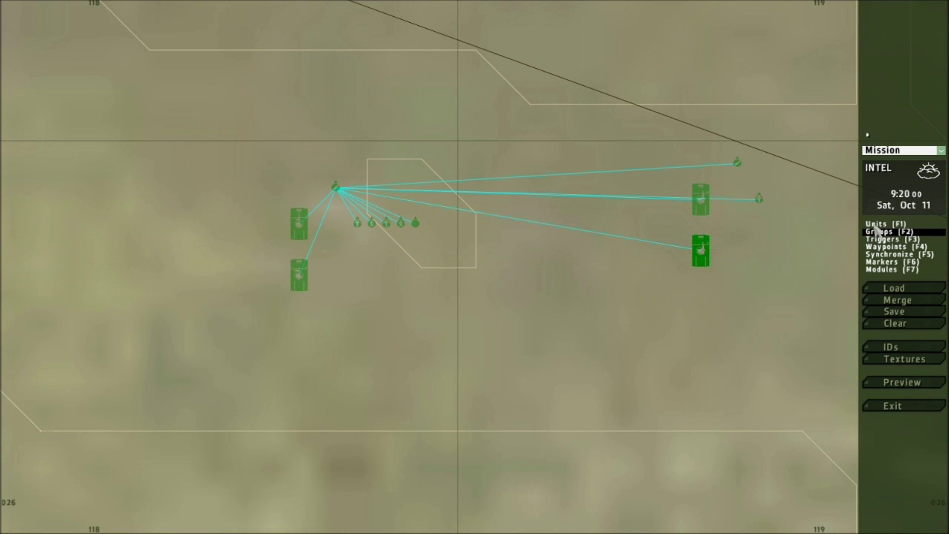
pyautogui.doubleClick(701, 247)
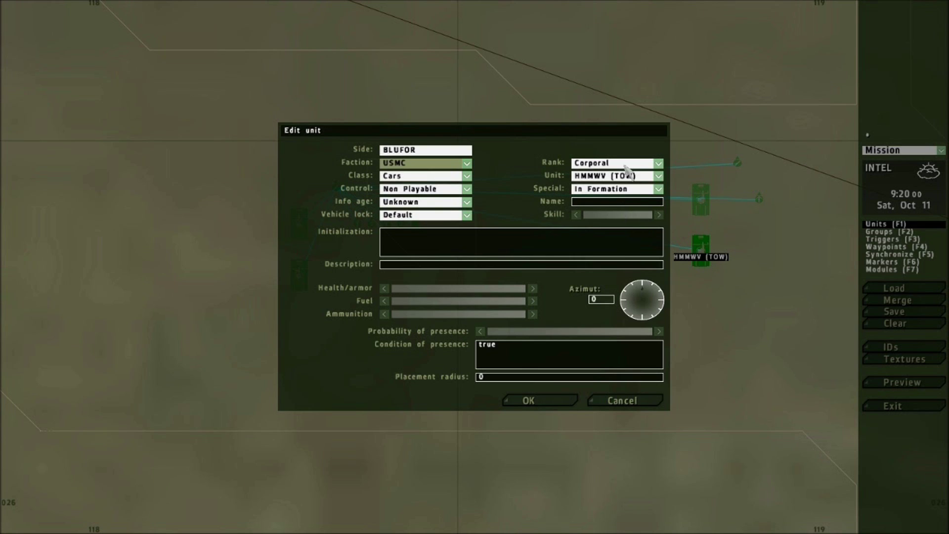
pyautogui.click(529, 400)
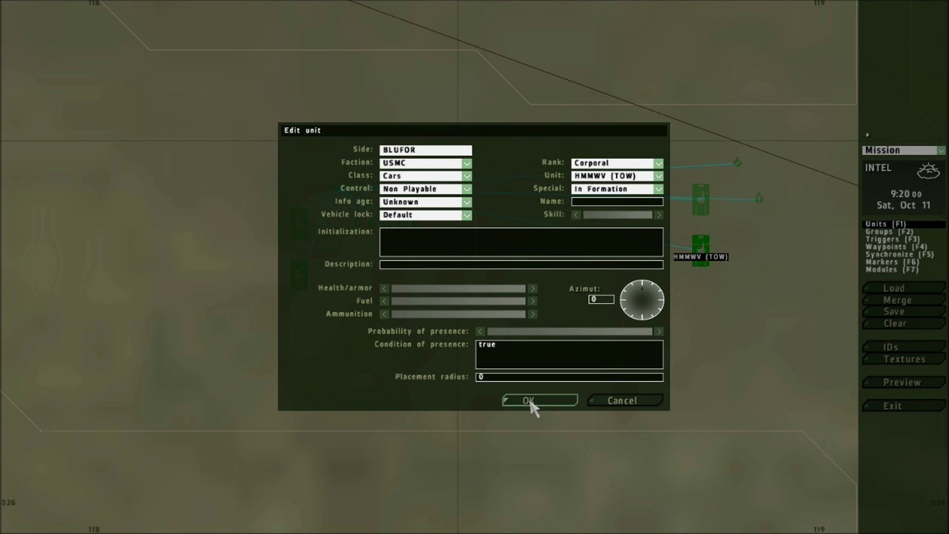
pyautogui.click(528, 399)
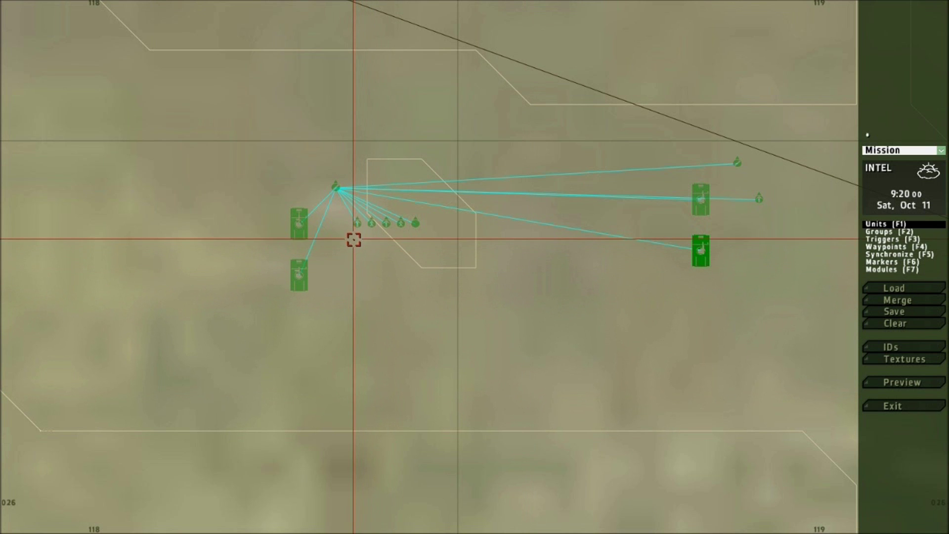
# Step: Start inserting a unit on the airstrip just east of the player's squad leader, with its side set to Empty
pyautogui.scroll(-5, 353, 241)
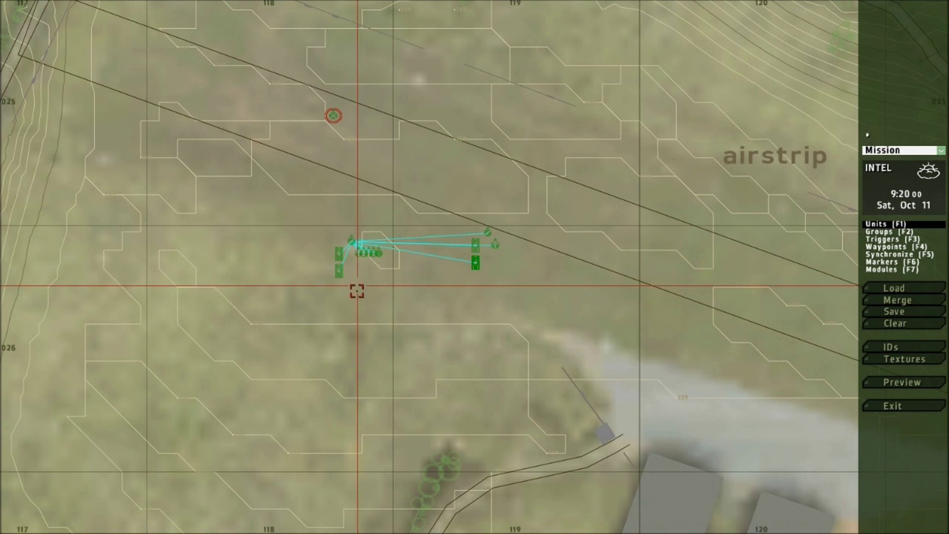
pyautogui.moveTo(300, 151); pyautogui.dragTo(290, 270, button='right')
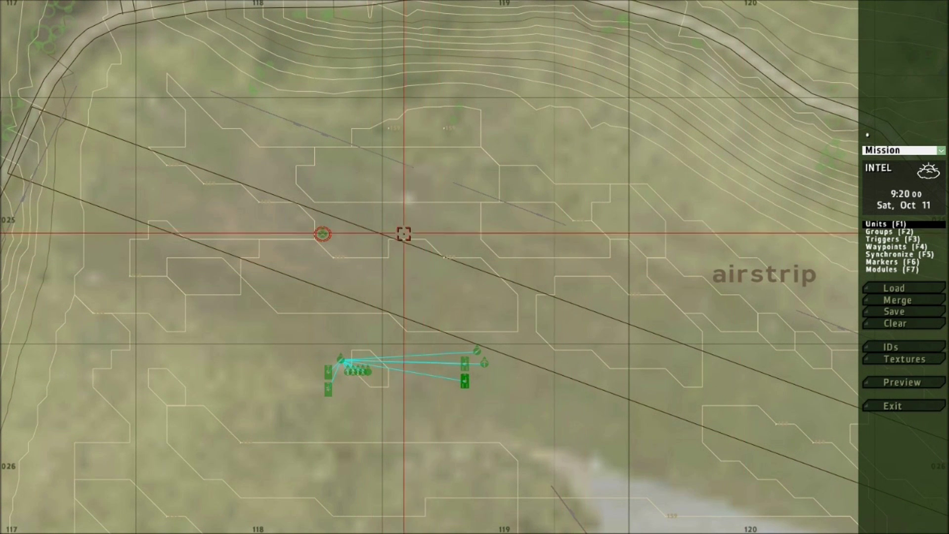
pyautogui.doubleClick(383, 232)
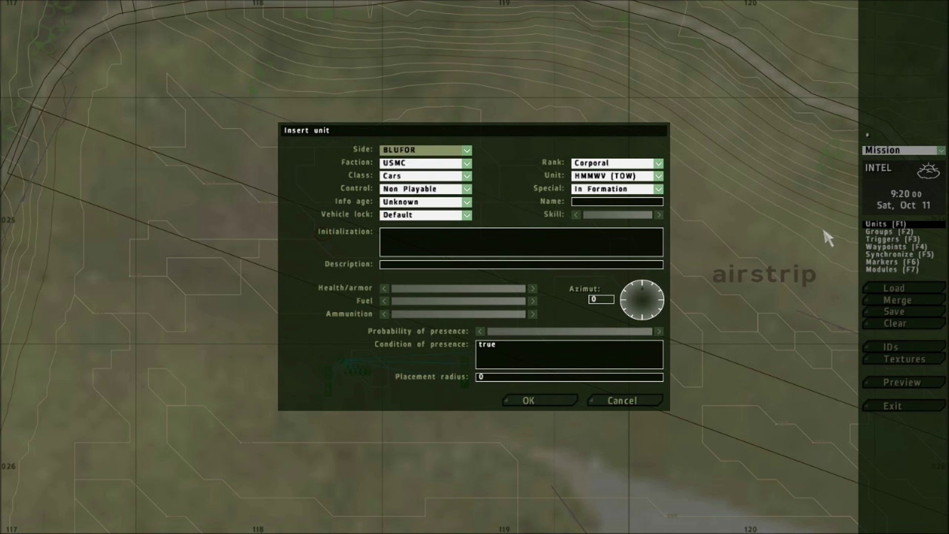
pyautogui.click(426, 153)
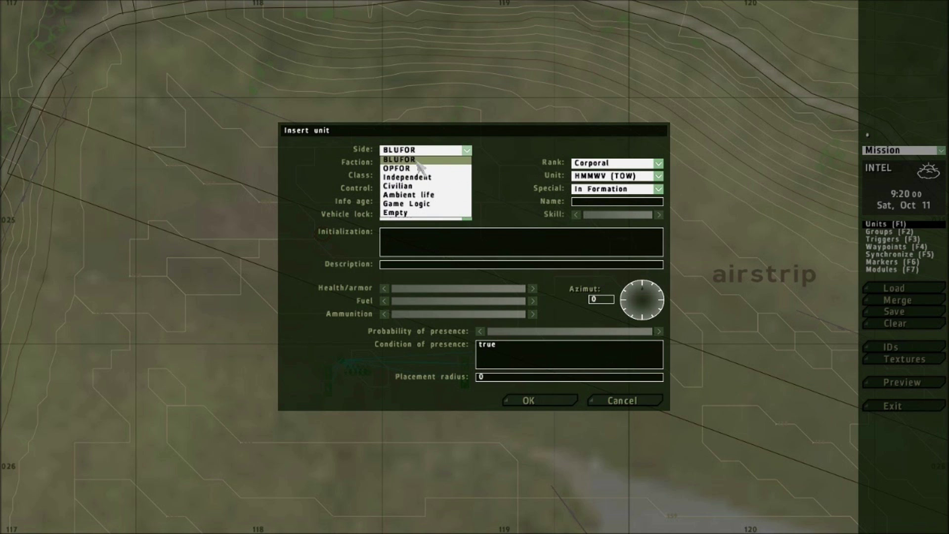
pyautogui.click(408, 214)
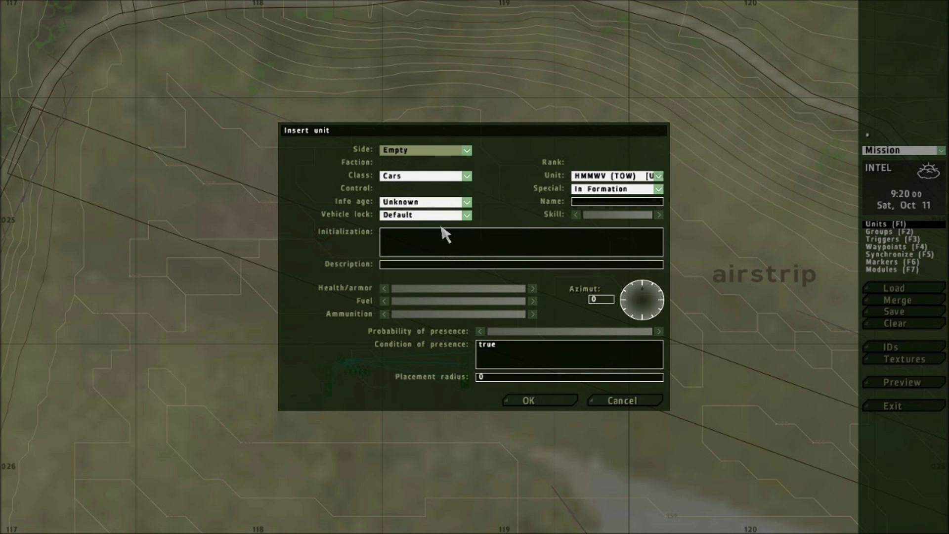
# Step: Browse the empty vehicles available in the Cars class
pyautogui.click(416, 178)
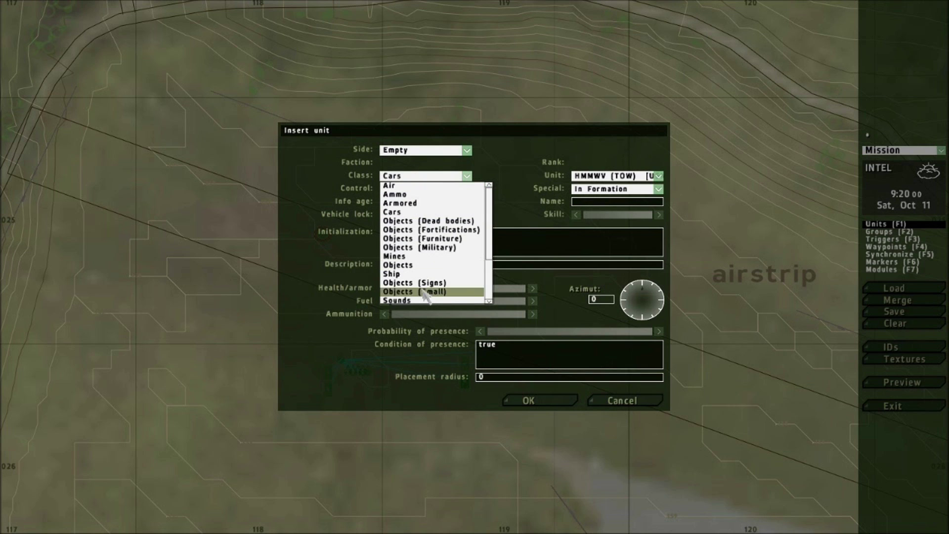
pyautogui.click(391, 213)
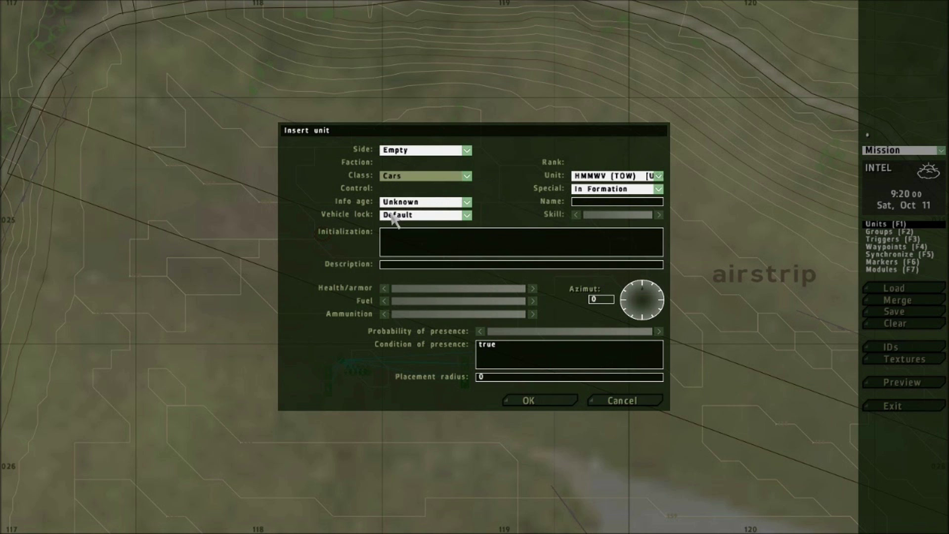
pyautogui.click(602, 178)
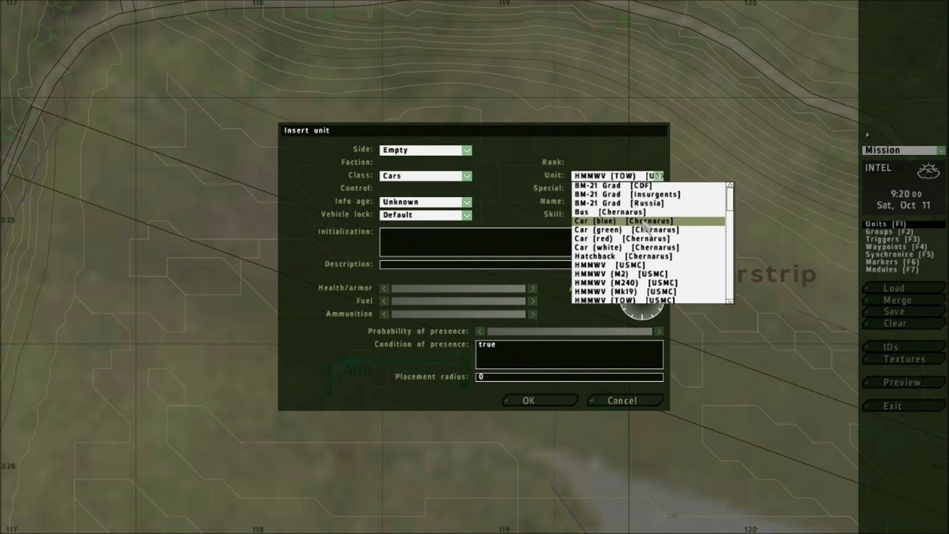
# Step: Choose the LAV-25 [USMC] from the Armored class, name it TAXI_1 and place it
pyautogui.click(438, 177)
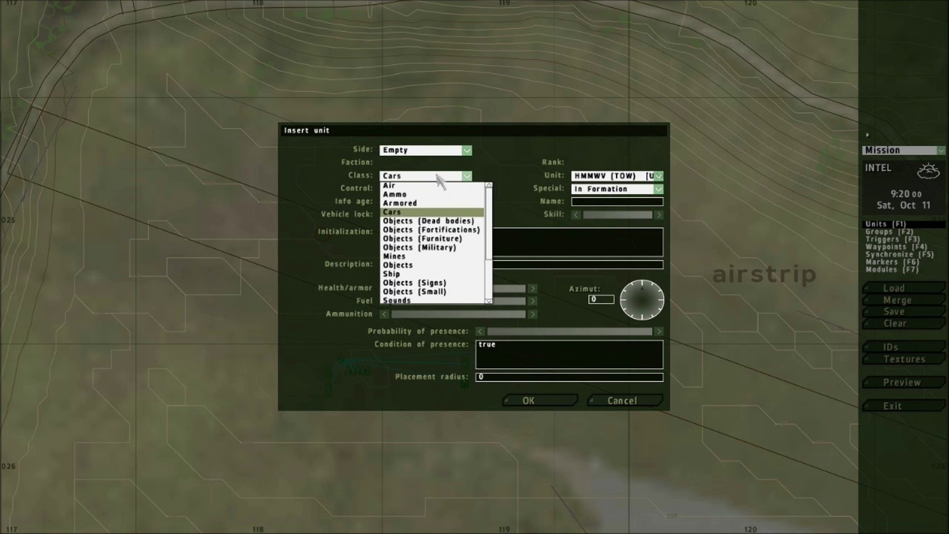
pyautogui.click(433, 203)
pyautogui.click(611, 177)
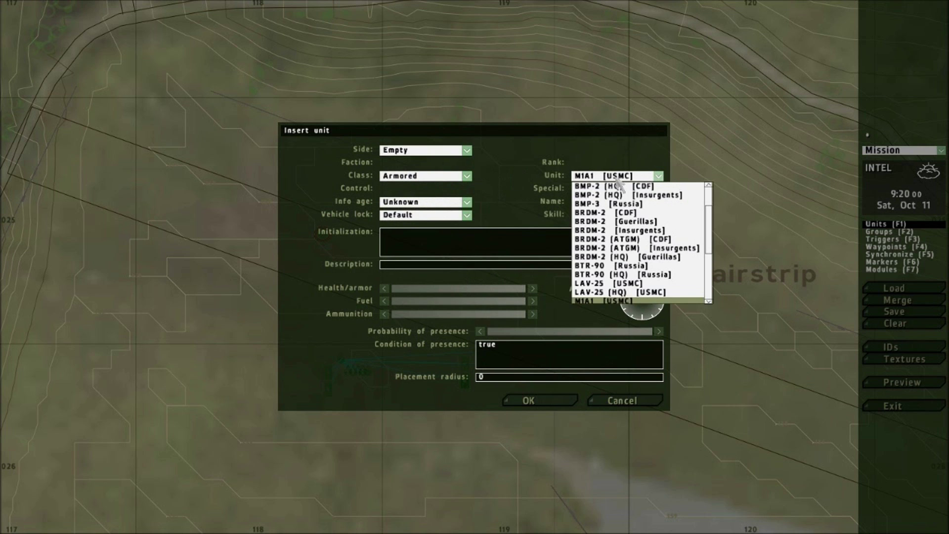
pyautogui.scroll(2, 637, 217)
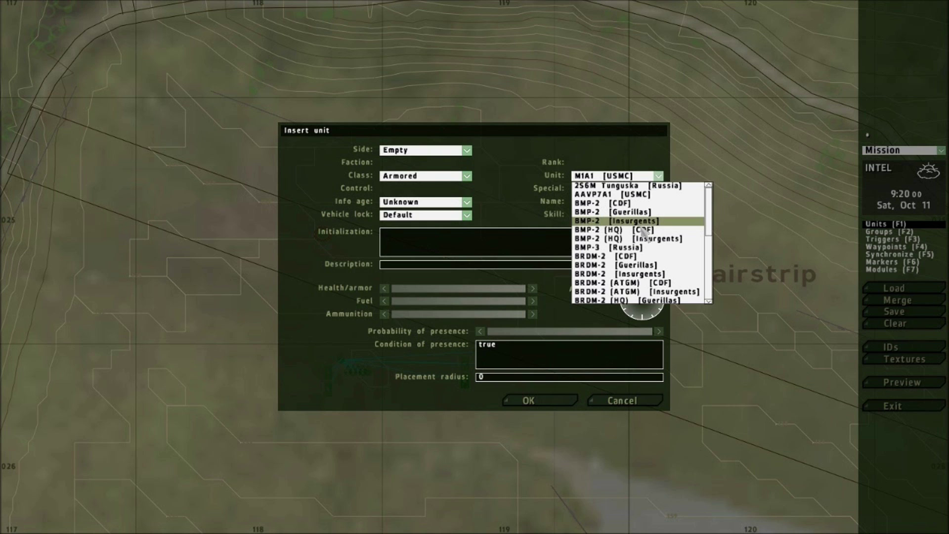
pyautogui.scroll(-1, 644, 237)
pyautogui.scroll(1, 644, 236)
pyautogui.scroll(-4, 640, 234)
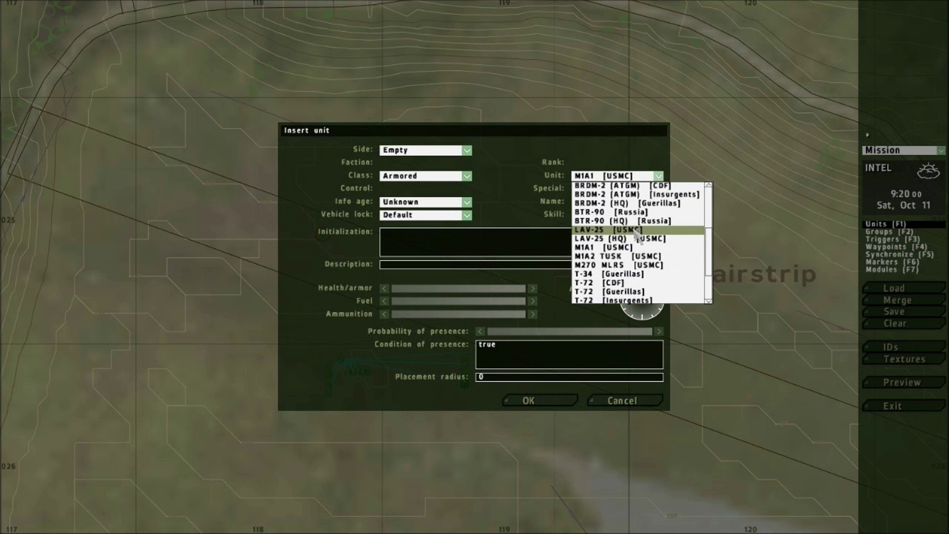
pyautogui.click(634, 231)
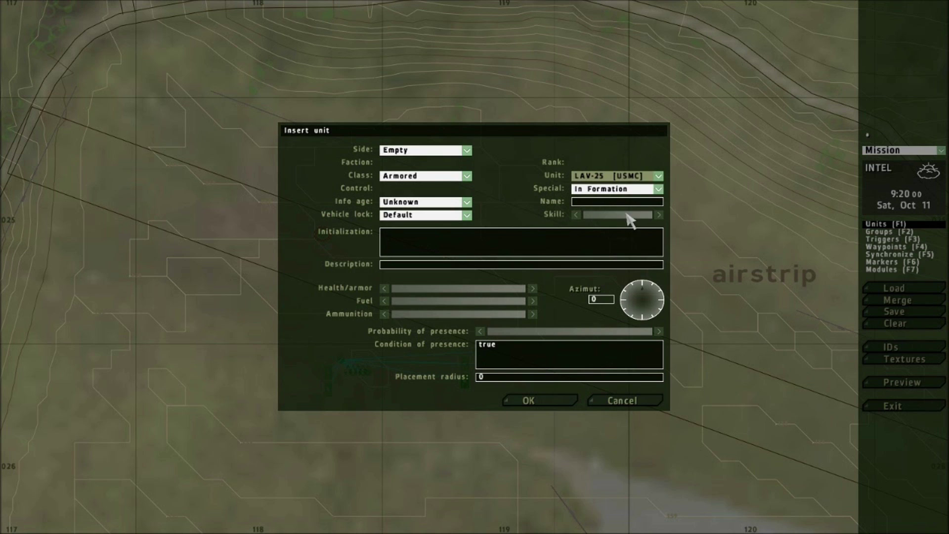
pyautogui.click(610, 202)
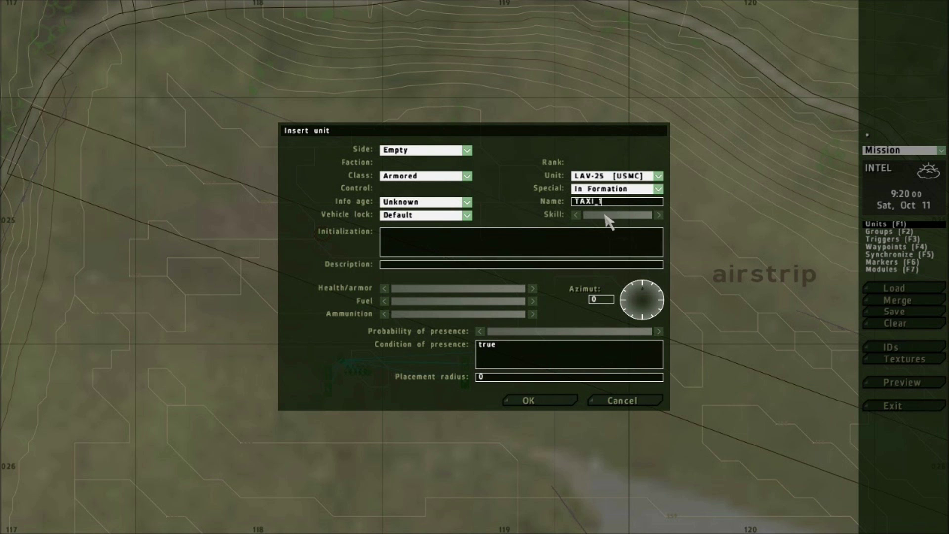
pyautogui.click(540, 401)
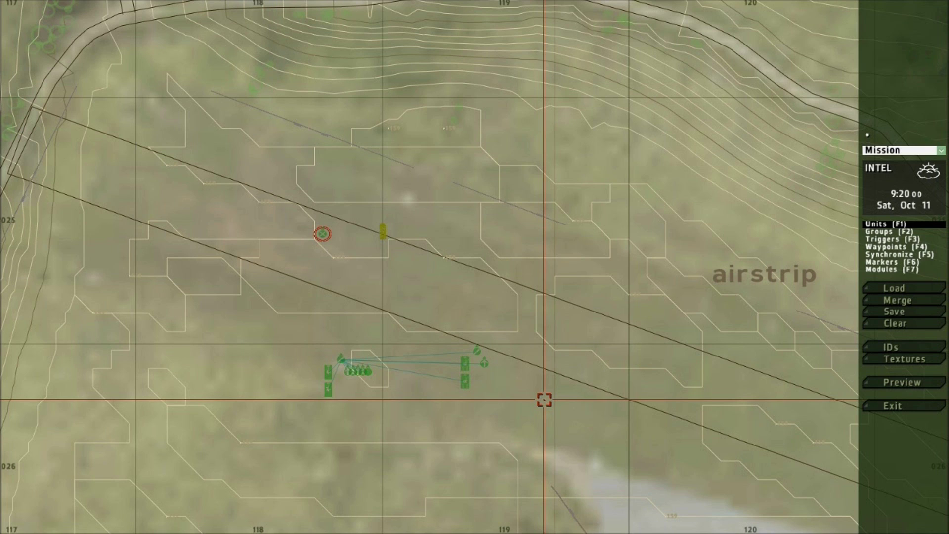
# Step: Place a second empty LAV-25 [USMC] just south of the first one, giving it a name beginning with TAXI_
pyautogui.doubleClick(383, 266)
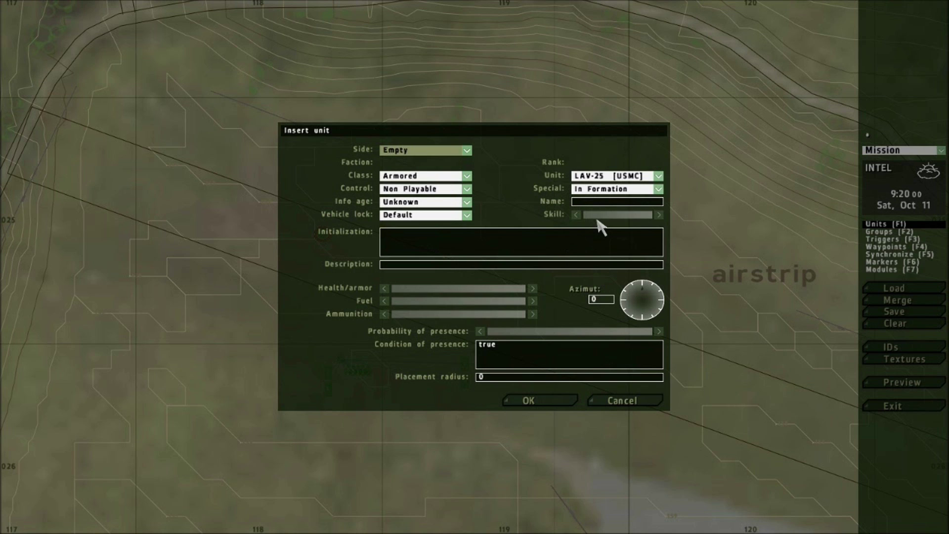
pyautogui.click(600, 202)
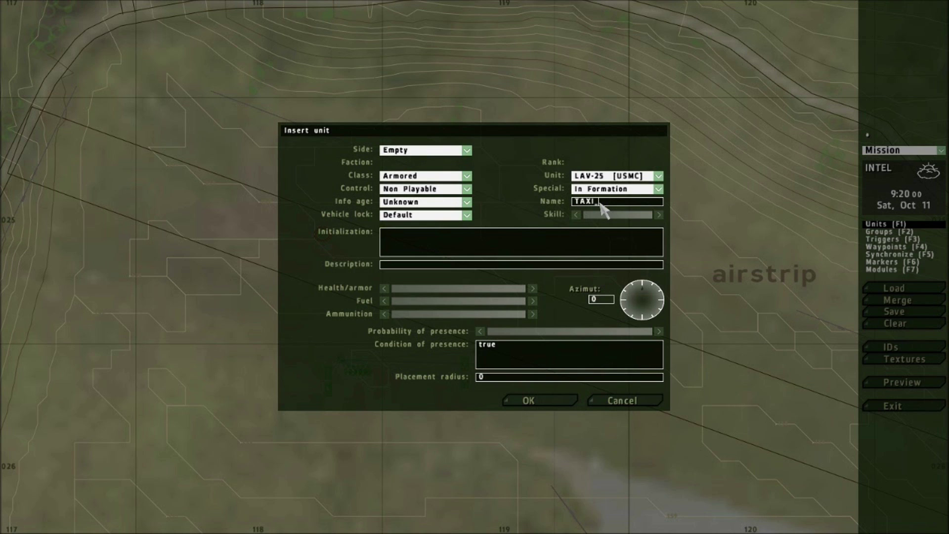
pyautogui.click(528, 401)
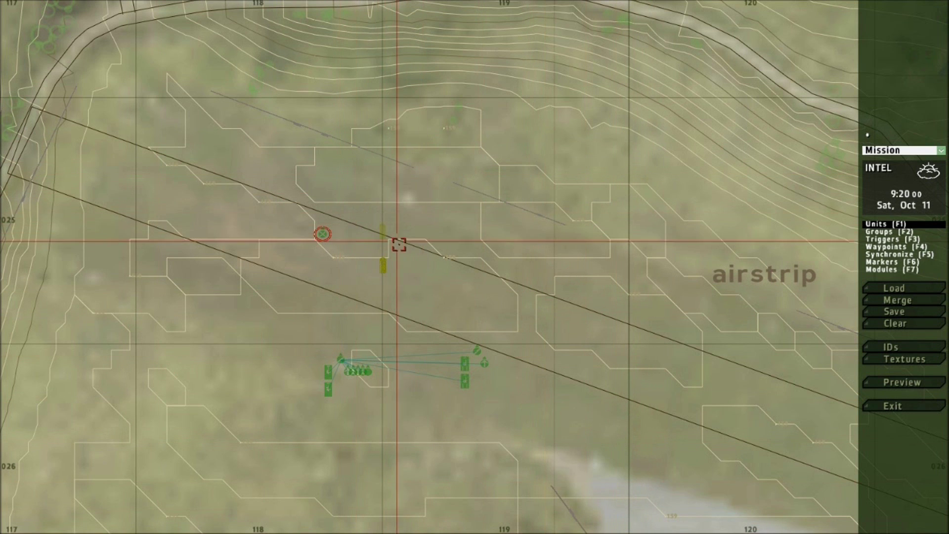
# Step: Place an Ambient Civilian Vehicles module on open ground well west of the player's squad leader
pyautogui.moveTo(400, 244); pyautogui.dragTo(629, 173, button='right')
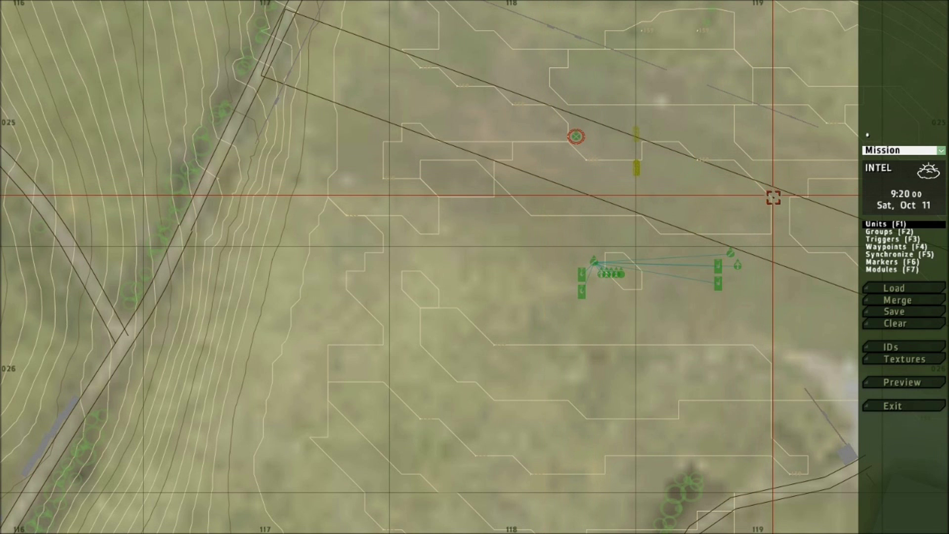
pyautogui.click(883, 272)
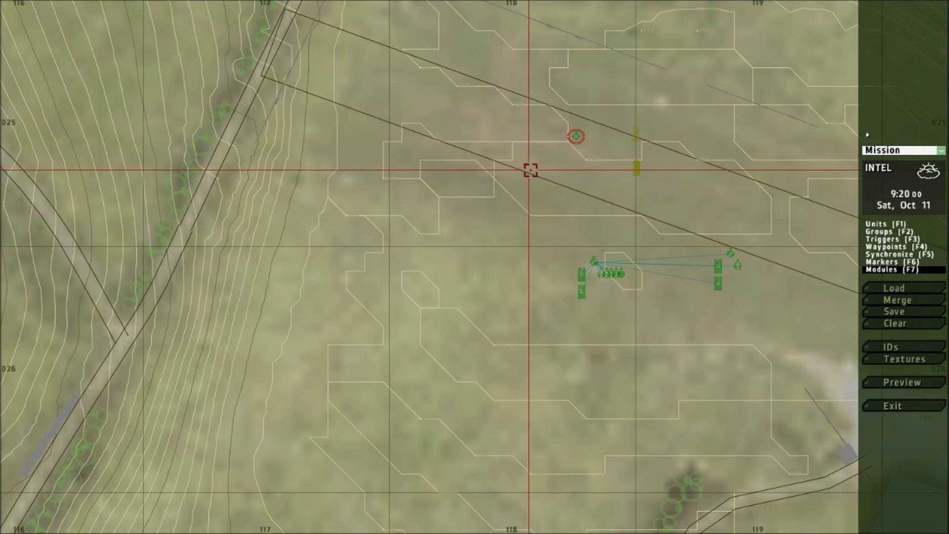
pyautogui.doubleClick(353, 138)
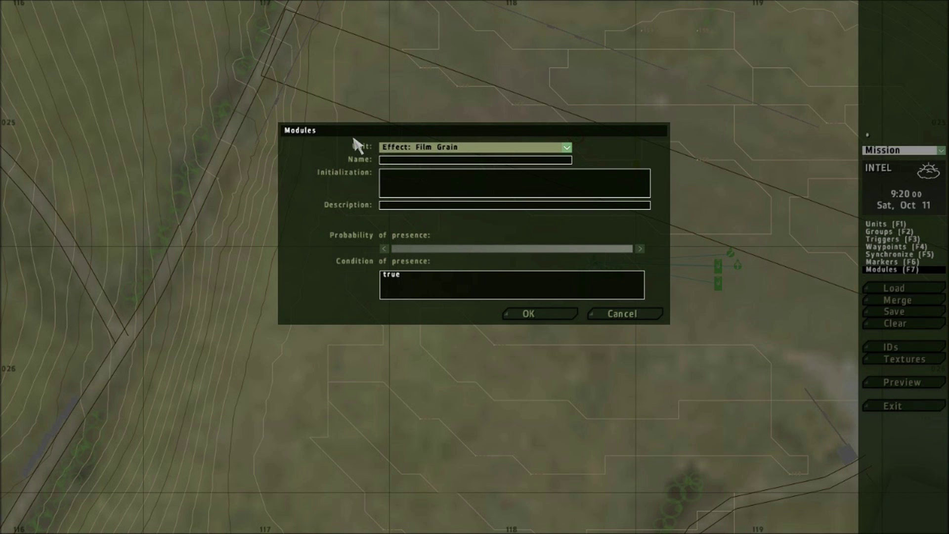
pyautogui.click(532, 149)
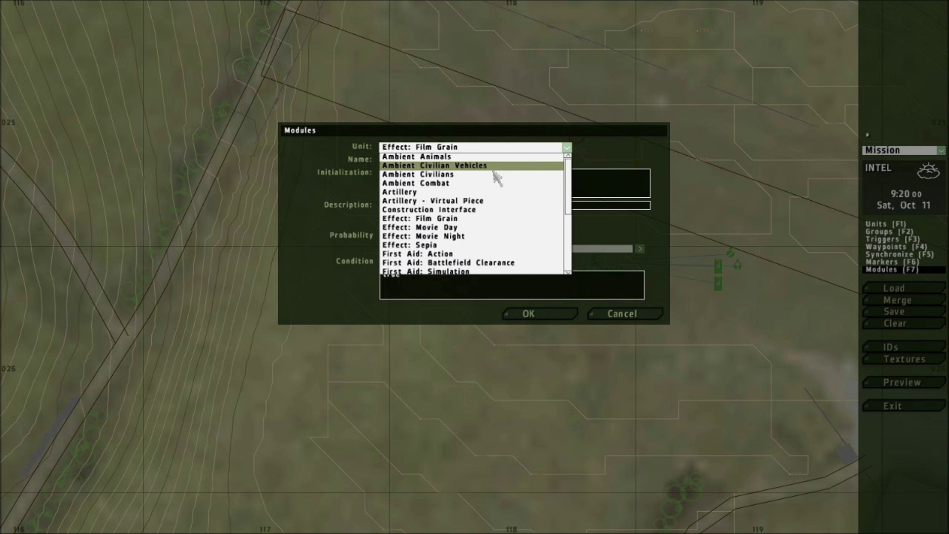
pyautogui.click(446, 166)
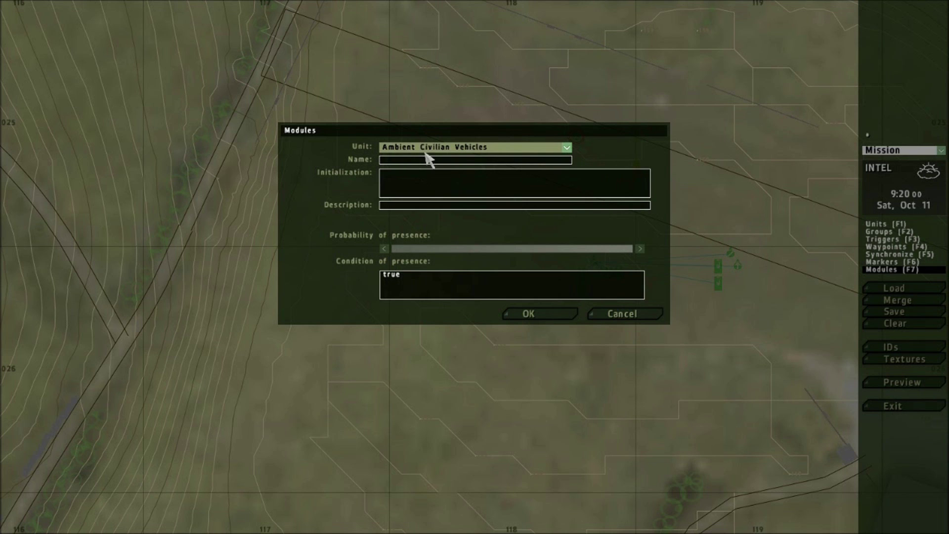
pyautogui.click(525, 316)
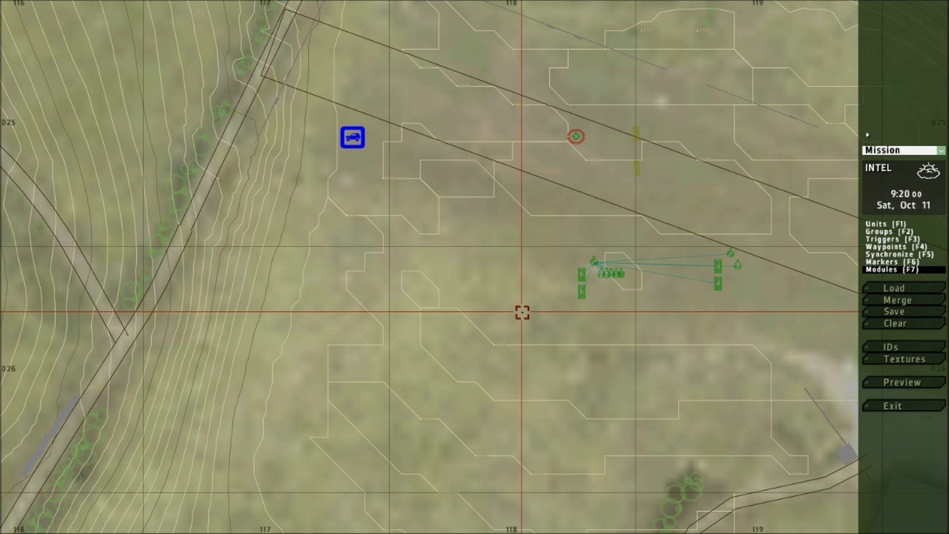
# Step: Place a First Aid: Action module just south of the Ambient Civilian Vehicles module
pyautogui.doubleClick(351, 170)
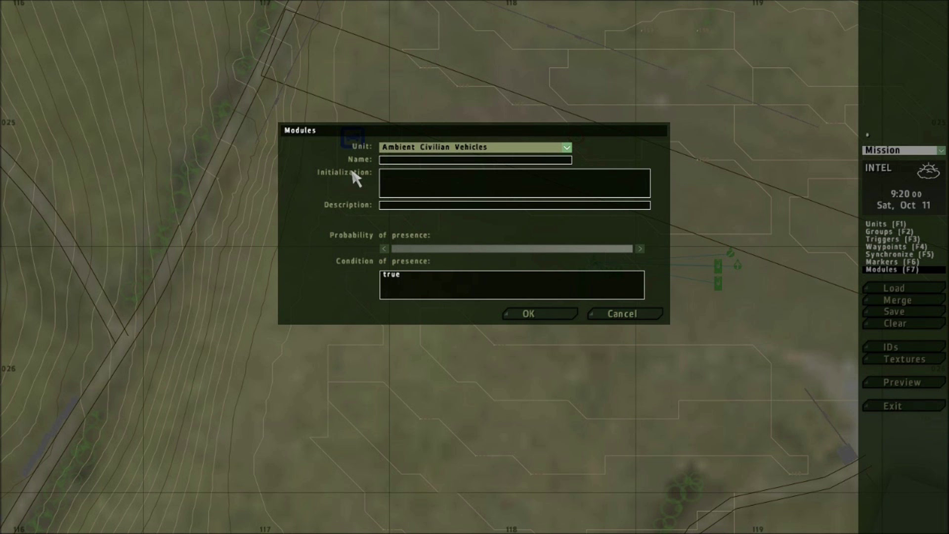
pyautogui.click(449, 149)
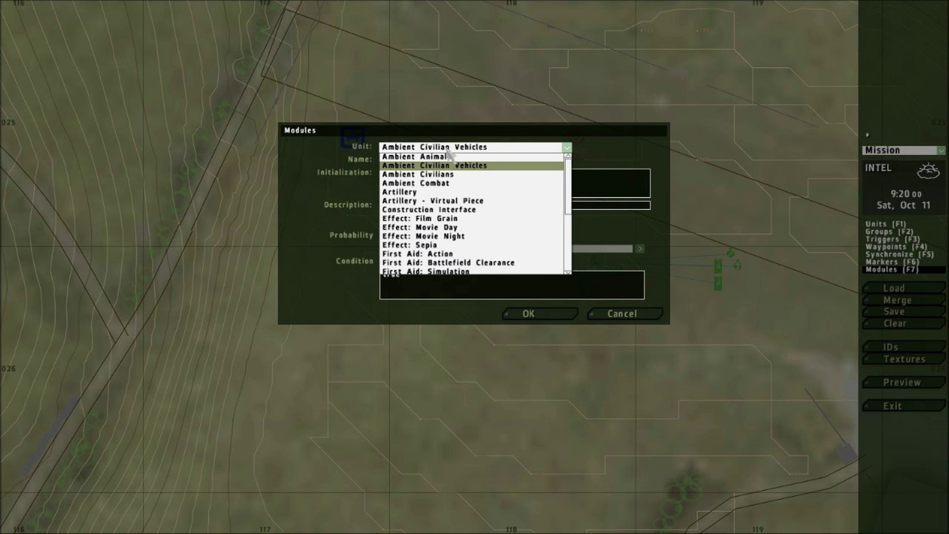
pyautogui.scroll(-5, 488, 208)
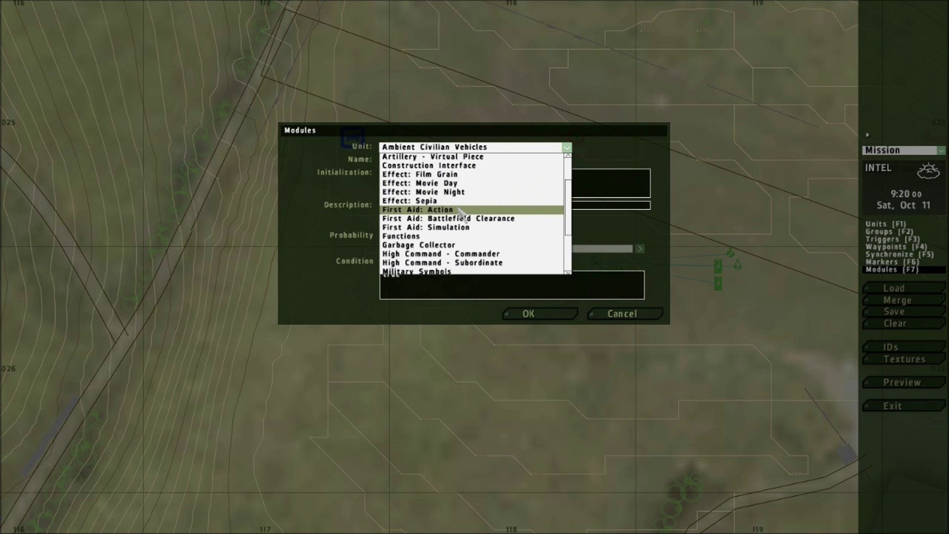
pyautogui.click(459, 210)
pyautogui.click(528, 314)
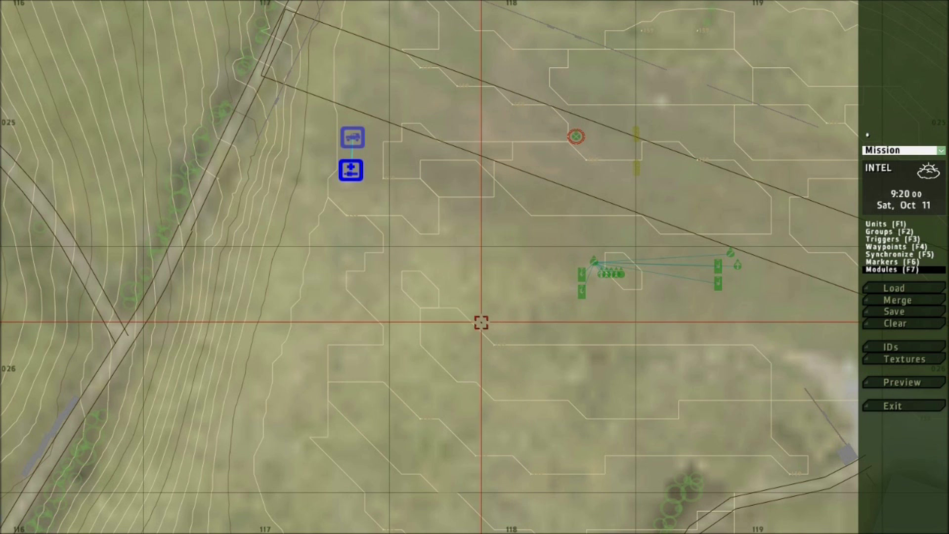
# Step: Continue the module column southward with a First Aid: Battlefield Clearance module and a First Aid: Simulation module
pyautogui.doubleClick(352, 198)
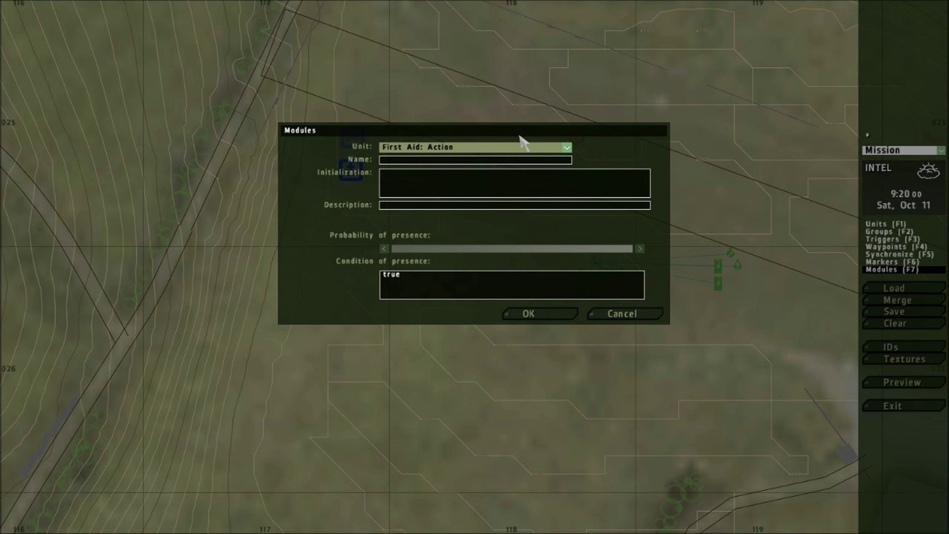
pyautogui.click(506, 148)
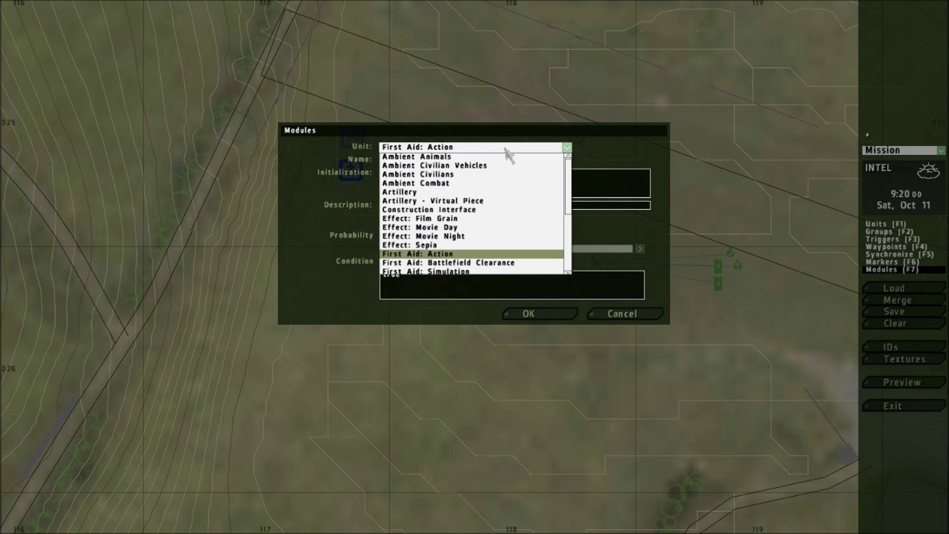
pyautogui.click(496, 263)
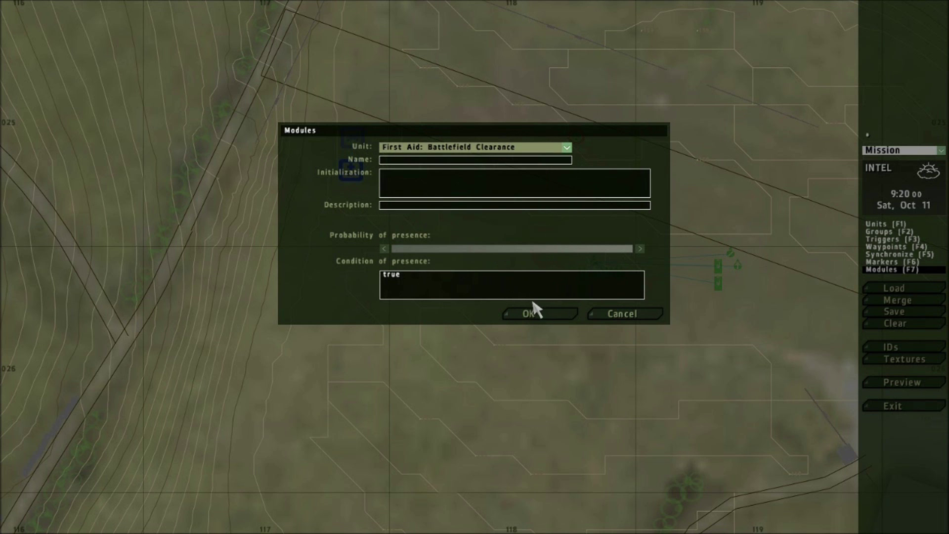
pyautogui.click(538, 314)
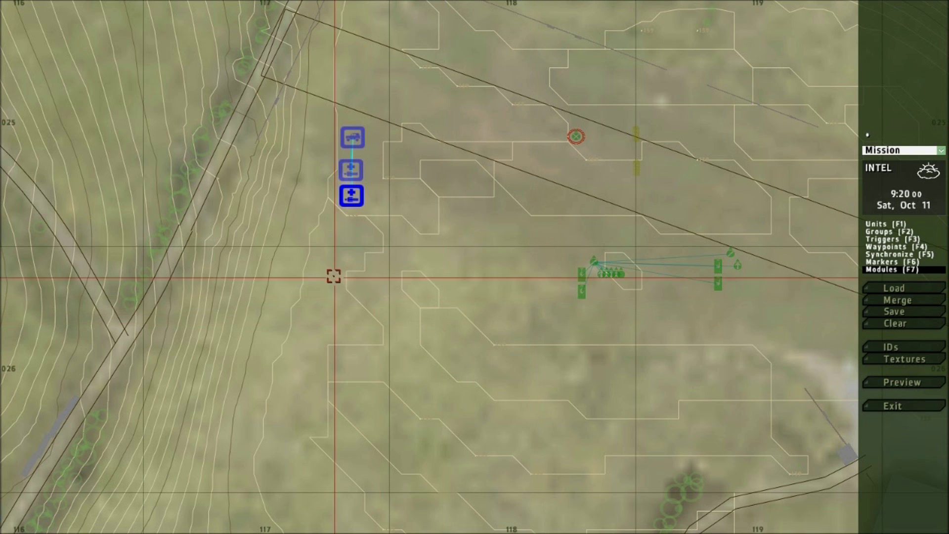
pyautogui.doubleClick(351, 227)
pyautogui.click(514, 148)
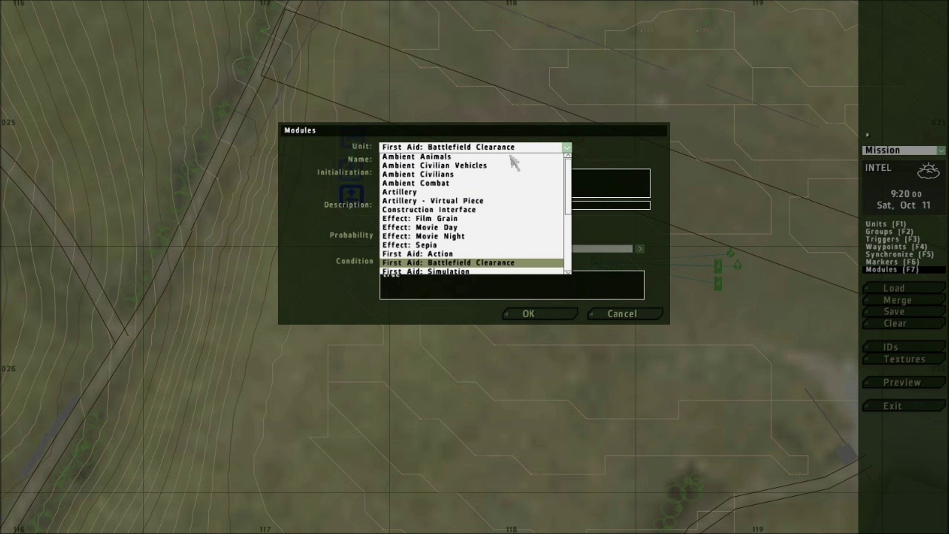
pyautogui.click(492, 270)
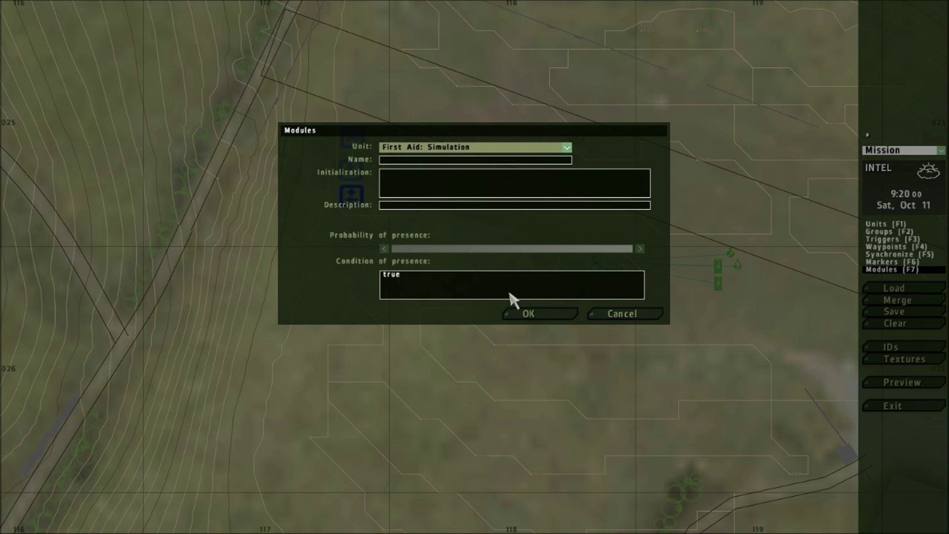
pyautogui.click(529, 315)
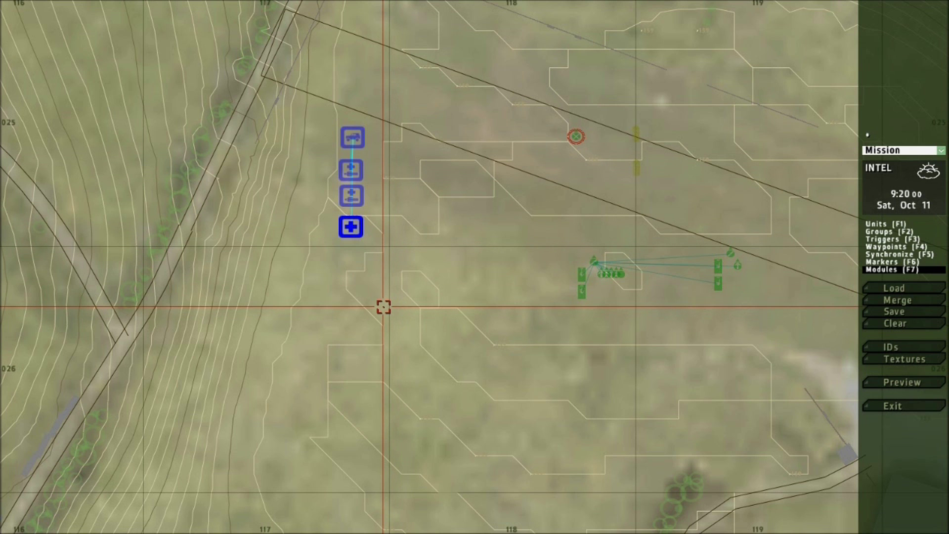
# Step: Place a Garbage Collector module south of the First Aid: Simulation module and align it with the column
pyautogui.doubleClick(349, 266)
pyautogui.click(494, 148)
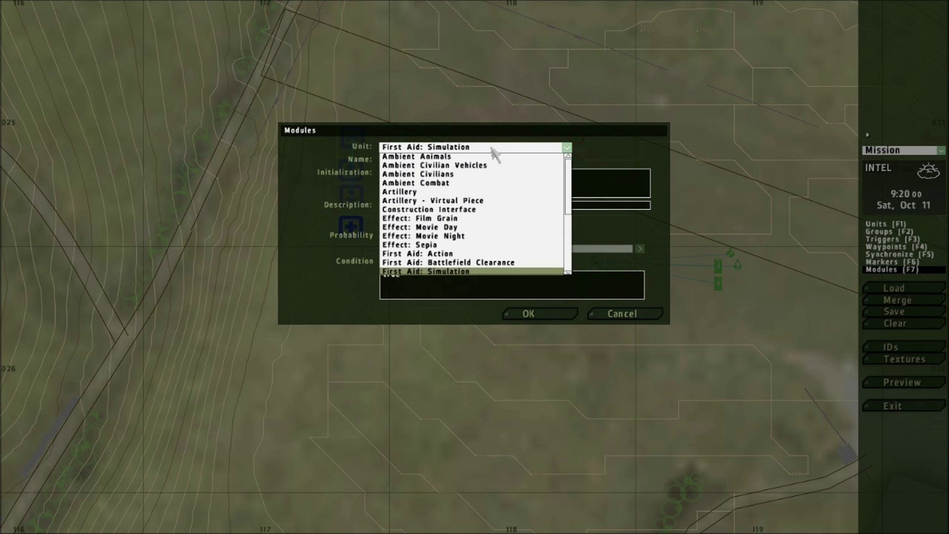
pyautogui.scroll(-4, 512, 220)
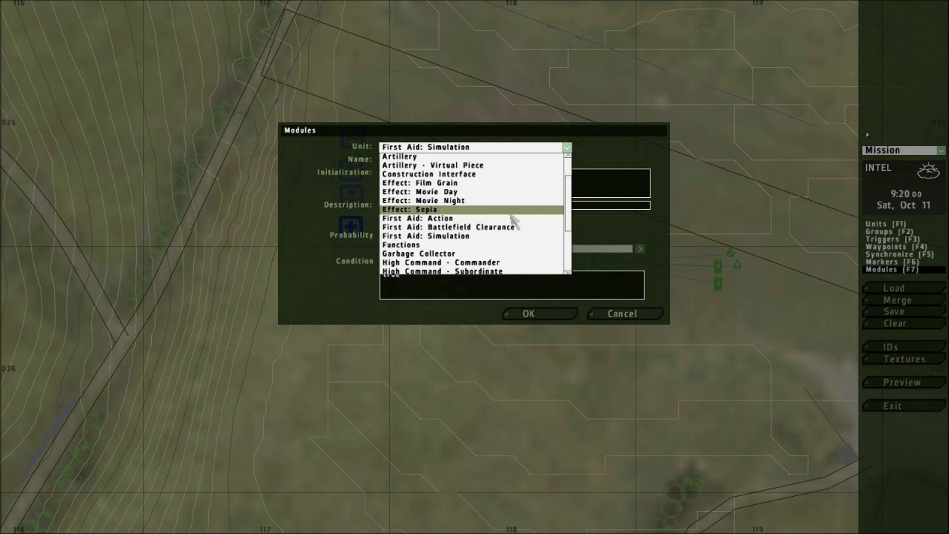
pyautogui.scroll(-2, 511, 218)
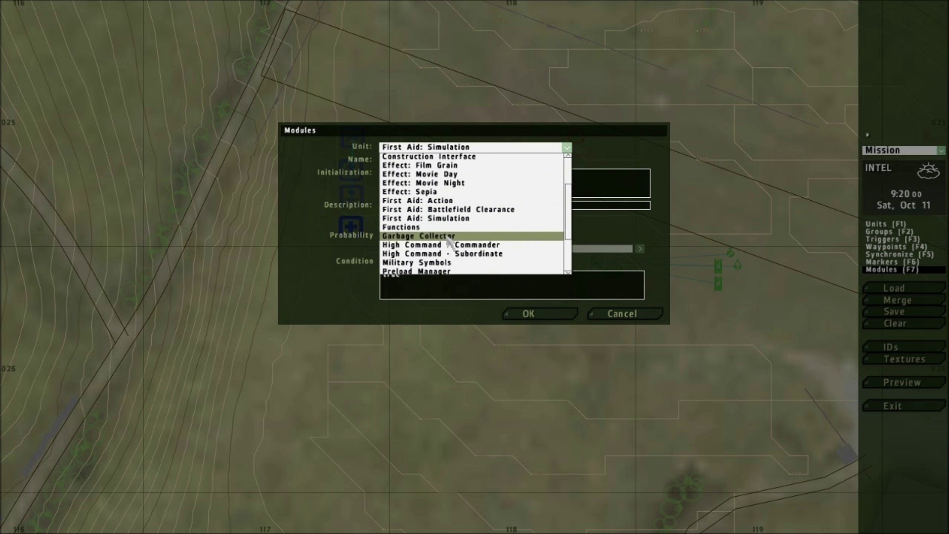
pyautogui.click(448, 237)
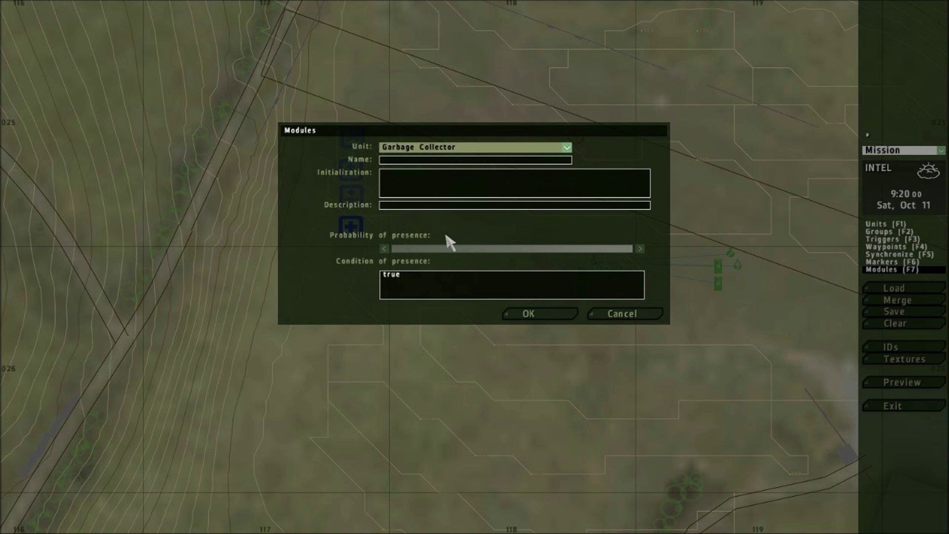
pyautogui.click(538, 314)
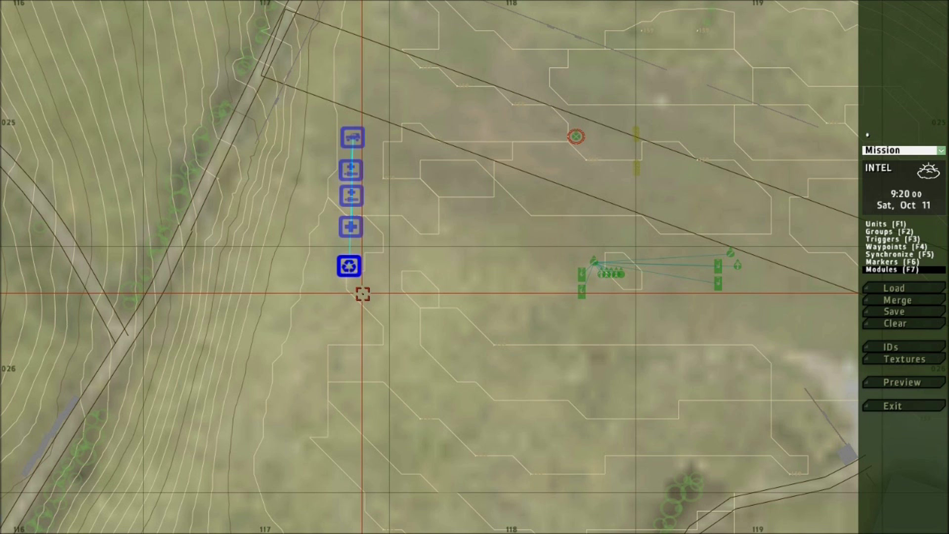
pyautogui.moveTo(349, 268); pyautogui.dragTo(351, 262)
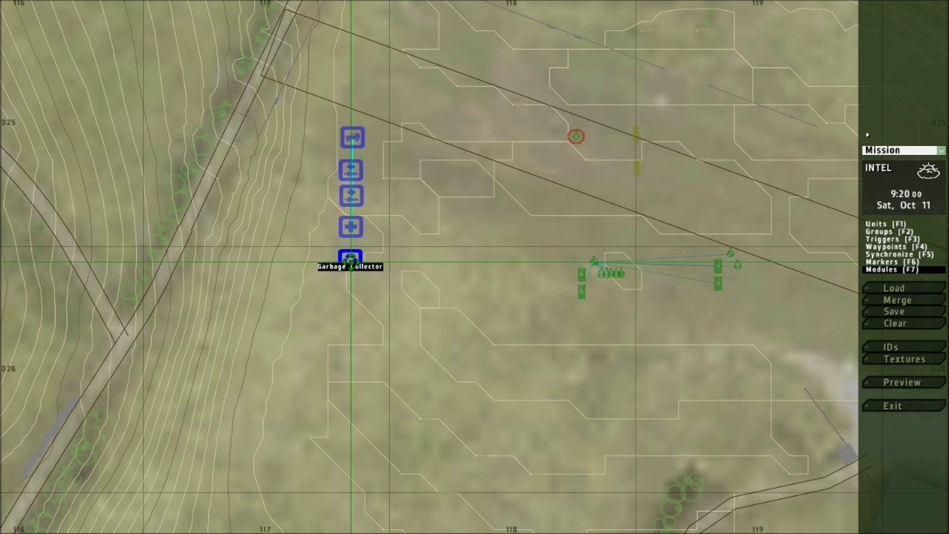
# Step: Place a Warfare module directly south of the Garbage Collector module
pyautogui.doubleClick(350, 295)
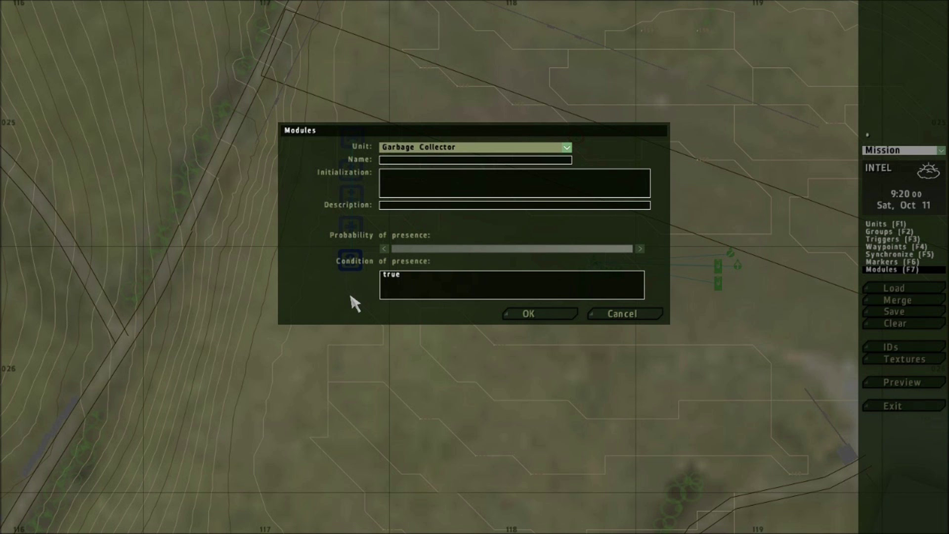
pyautogui.click(453, 149)
pyautogui.scroll(-3, 514, 242)
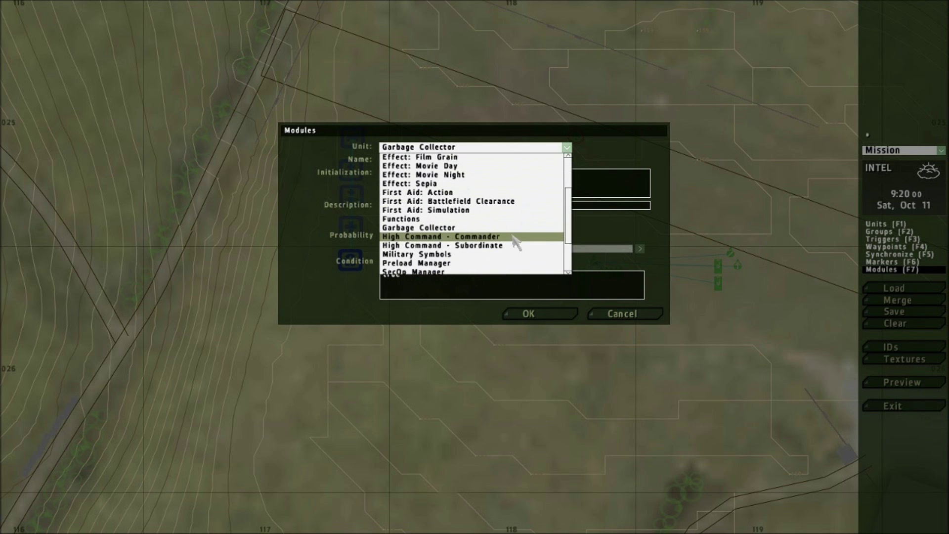
pyautogui.scroll(-4, 514, 242)
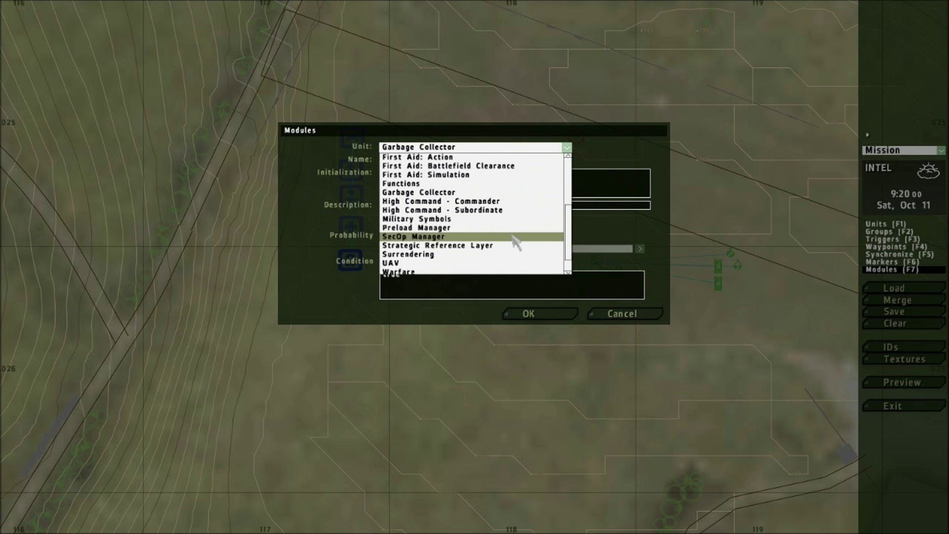
pyautogui.scroll(-1, 514, 242)
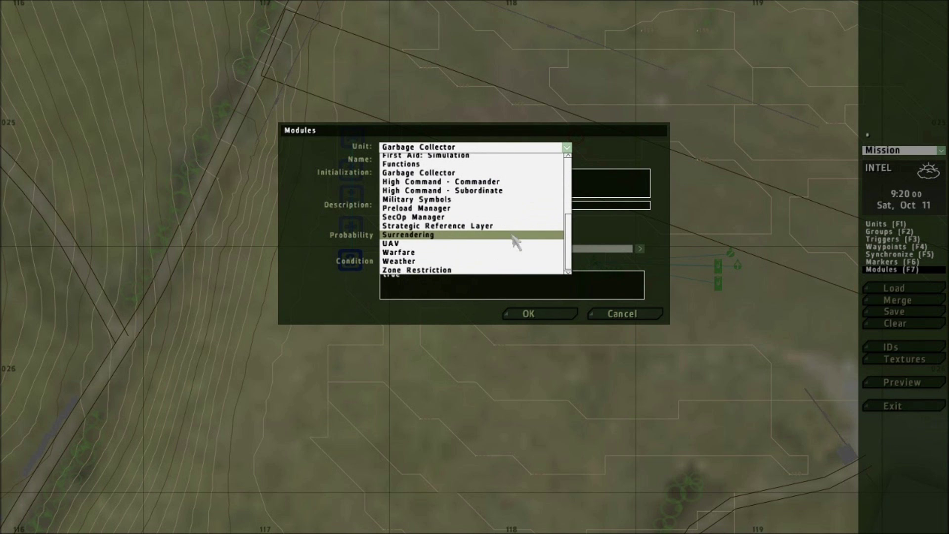
pyautogui.click(444, 253)
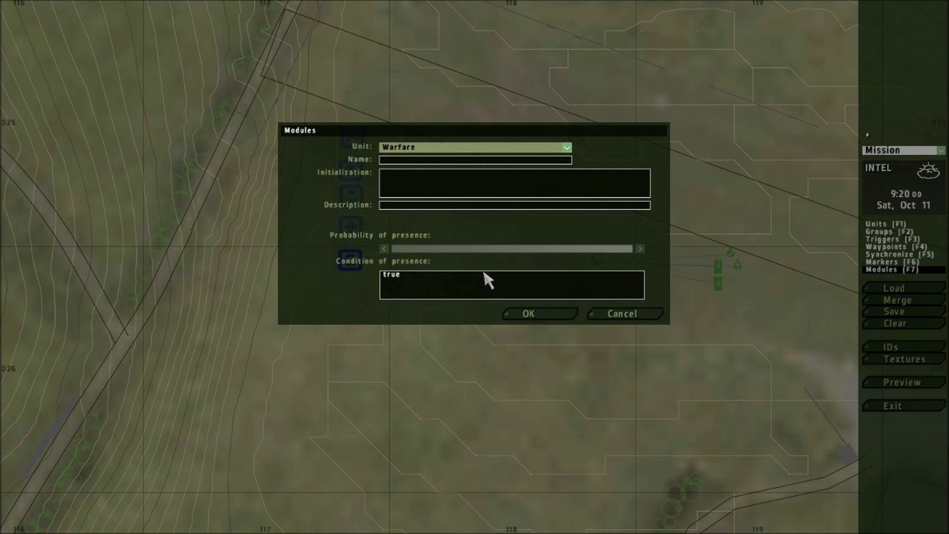
pyautogui.click(539, 318)
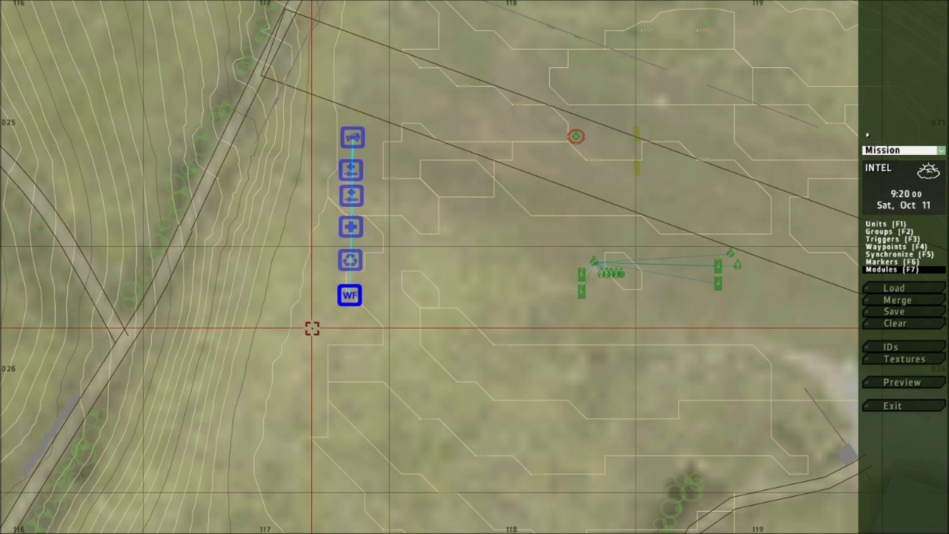
# Step: Place a SecOp Manager module south of the Warfare module and align it with the module column
pyautogui.doubleClick(348, 334)
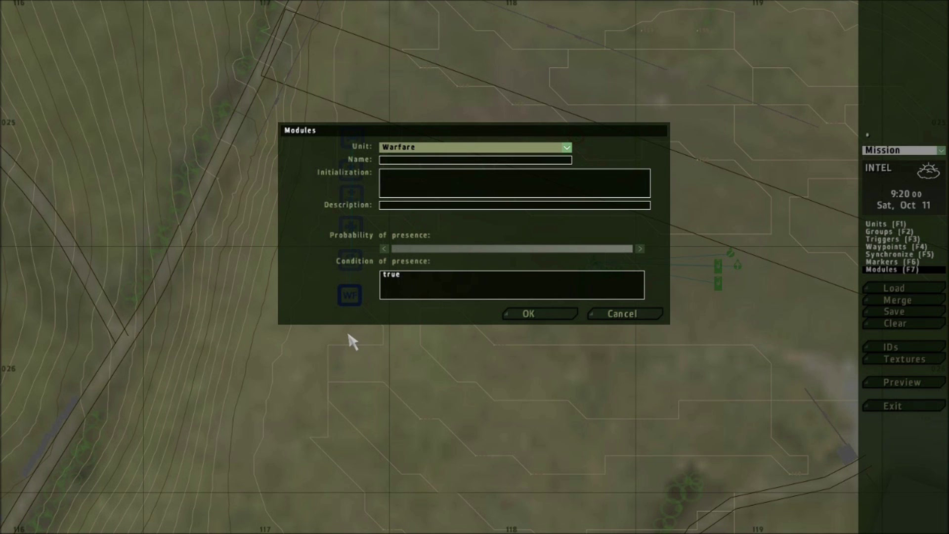
pyautogui.click(434, 147)
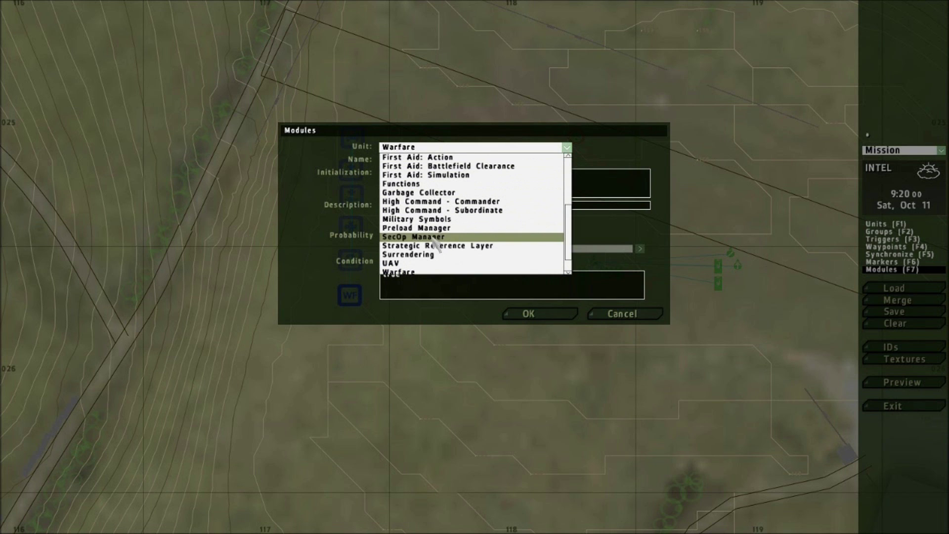
pyautogui.click(447, 239)
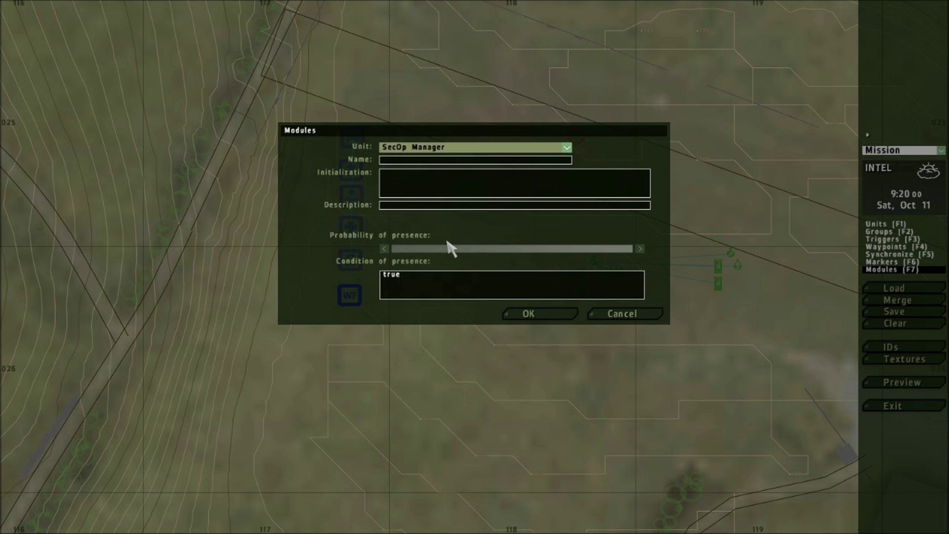
pyautogui.click(539, 316)
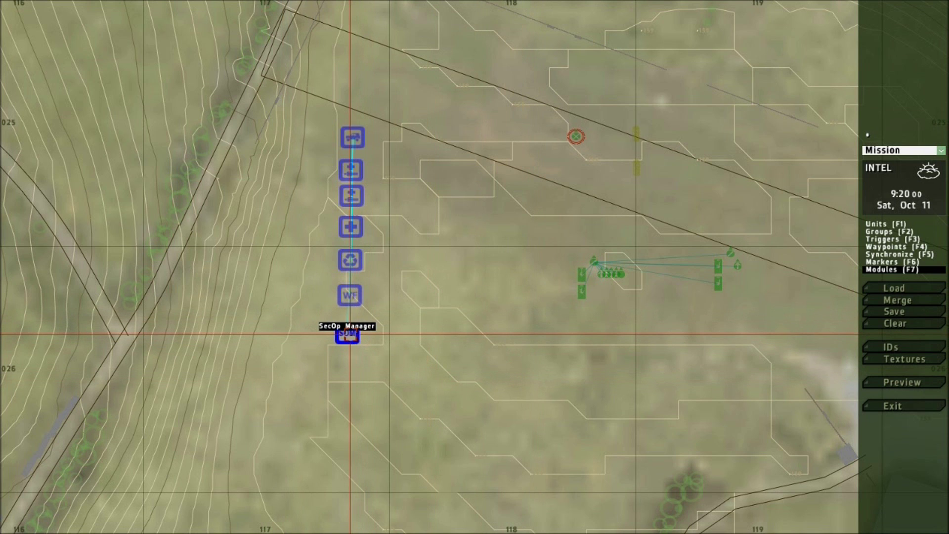
pyautogui.moveTo(352, 334); pyautogui.dragTo(349, 332)
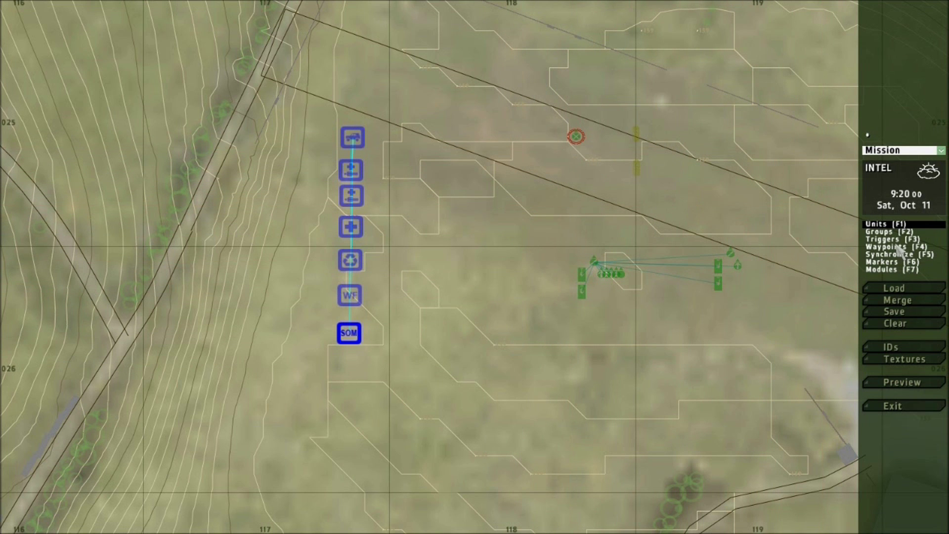
# Step: Move the player's squad leader northeast to a spot just north of the two empty LAV-25s
pyautogui.moveTo(576, 138)
pyautogui.mouseDown()
pyautogui.moveTo(573, 118)
pyautogui.moveTo(612, 95)
pyautogui.moveTo(632, 100)
pyautogui.mouseUp()
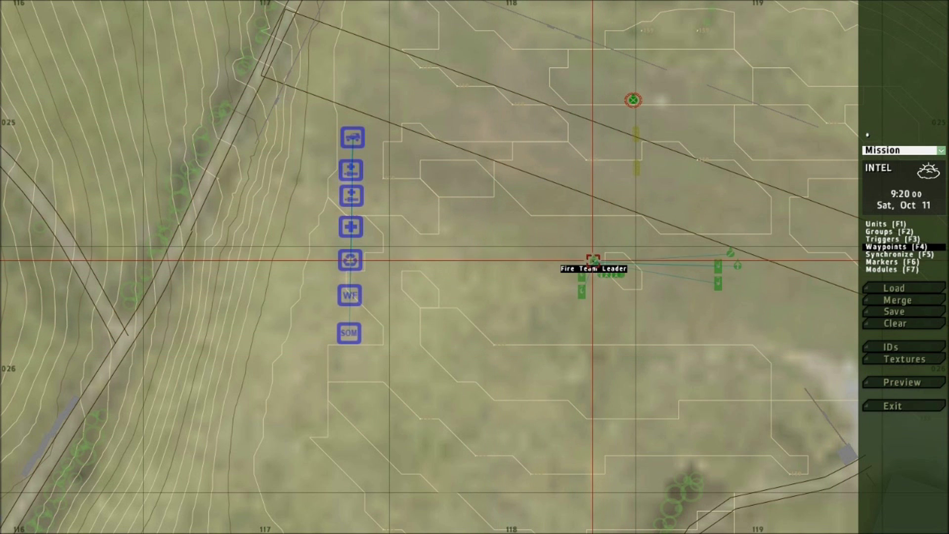
# Step: Move the motorized group's Fire Team Leader a short distance north, clear of the rest of its group
pyautogui.moveTo(595, 261); pyautogui.dragTo(594, 230)
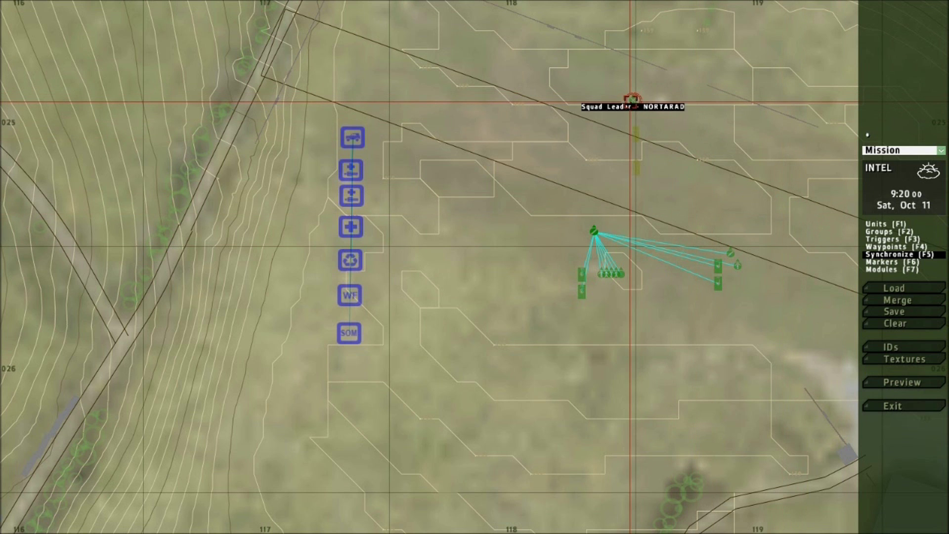
# Step: Synchronize the player's squad leader with all seven modules, from Ambient Civilian Vehicles down to SecOp Manager
pyautogui.moveTo(633, 103); pyautogui.dragTo(357, 136)
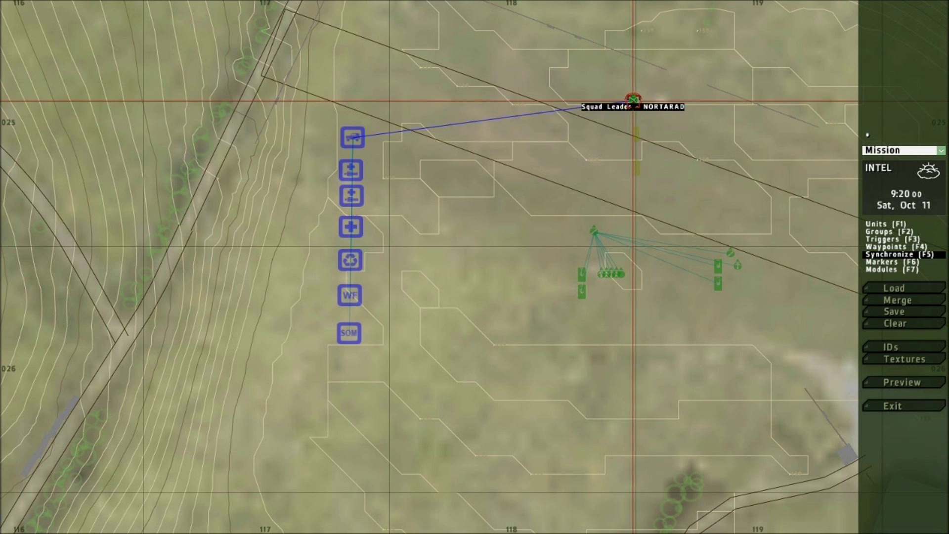
pyautogui.moveTo(351, 168); pyautogui.dragTo(353, 202)
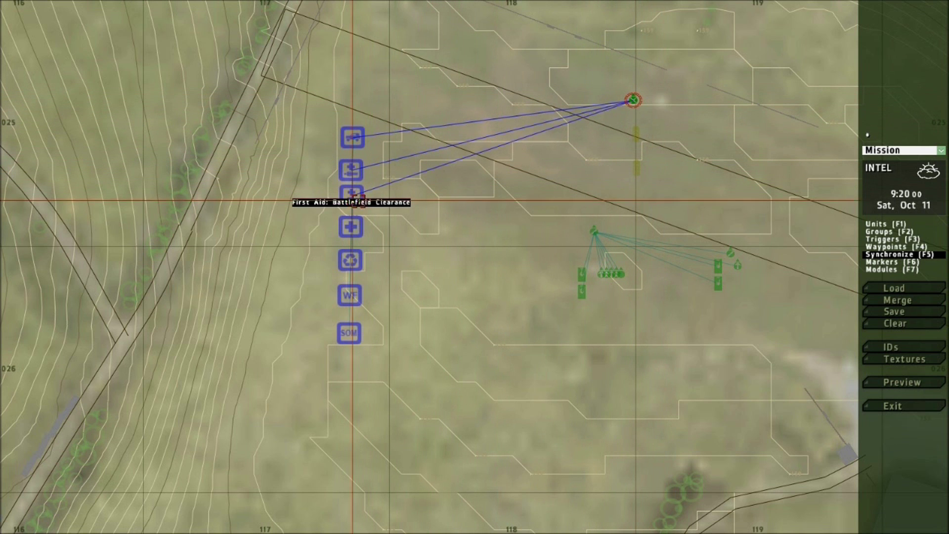
pyautogui.moveTo(632, 102)
pyautogui.mouseDown()
pyautogui.moveTo(384, 224)
pyautogui.moveTo(351, 226)
pyautogui.moveTo(593, 150)
pyautogui.moveTo(633, 97)
pyautogui.mouseUp()
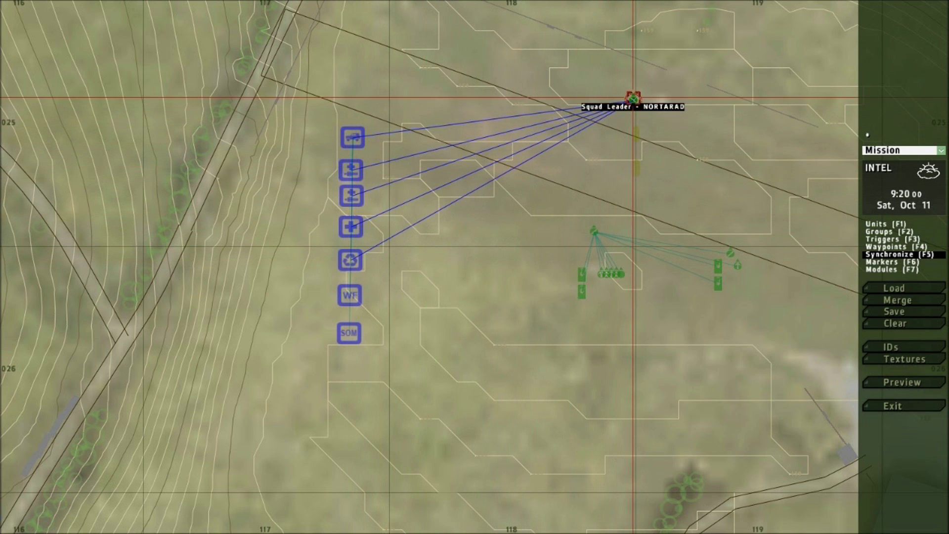
pyautogui.moveTo(349, 295); pyautogui.dragTo(634, 103)
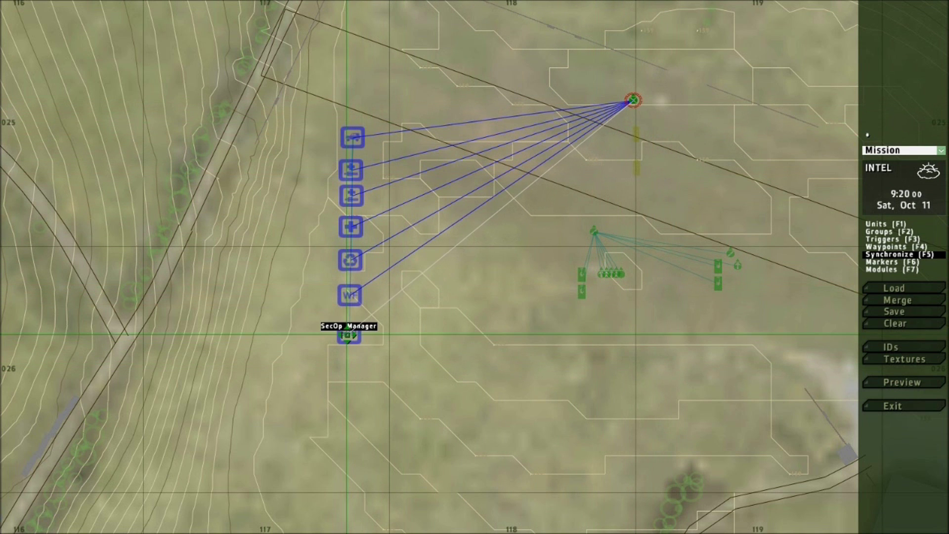
pyautogui.moveTo(348, 334); pyautogui.dragTo(633, 101)
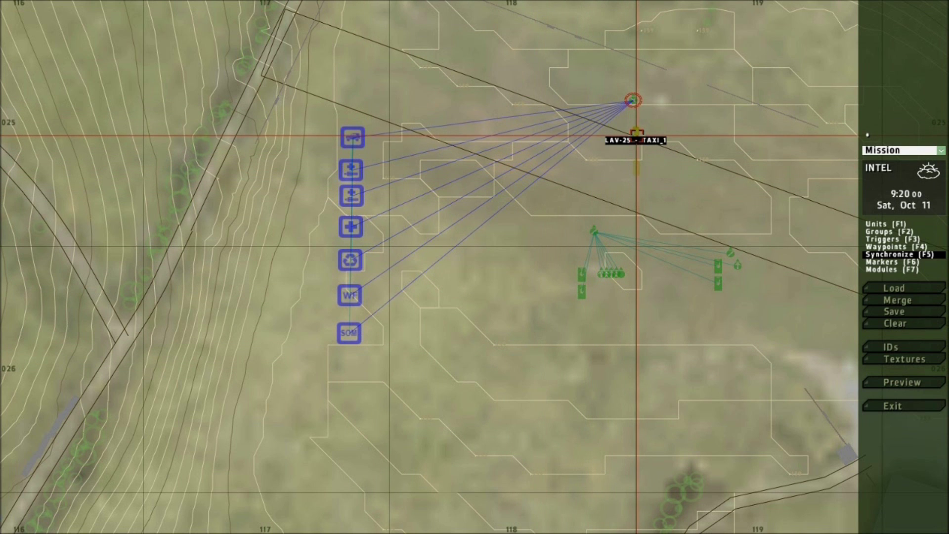
# Step: Synchronize the LAV-25 named TAXI_1 with each of the seven modules in the column
pyautogui.moveTo(637, 135); pyautogui.dragTo(354, 139)
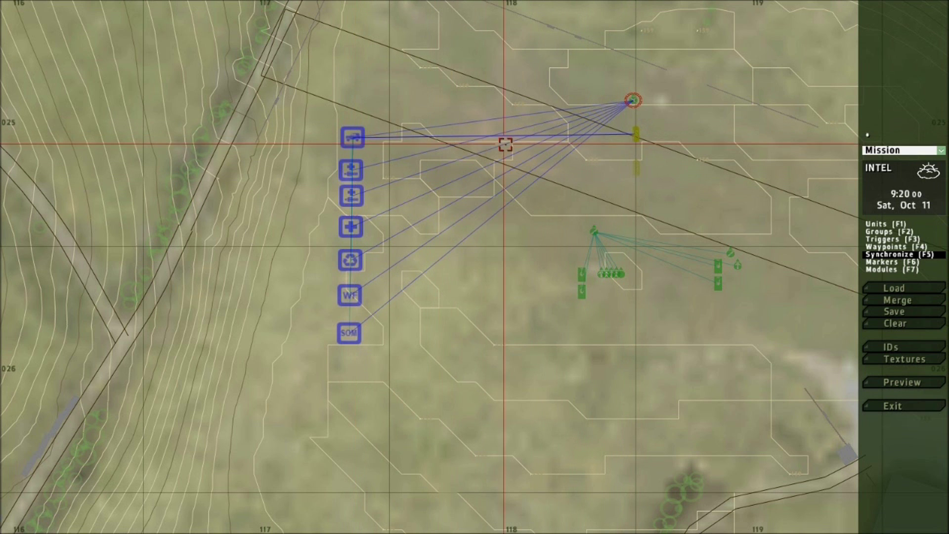
pyautogui.moveTo(414, 176); pyautogui.dragTo(351, 168)
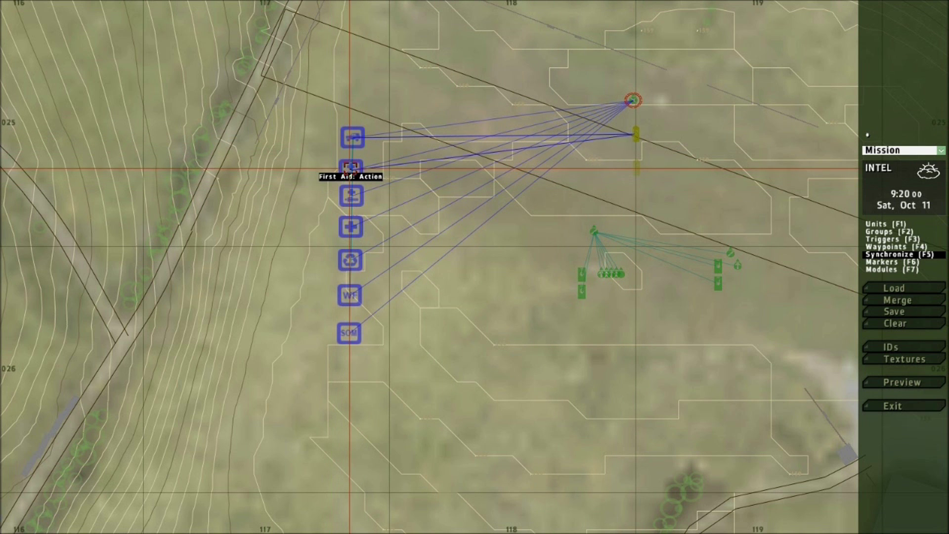
pyautogui.moveTo(636, 135)
pyautogui.mouseDown()
pyautogui.moveTo(452, 186)
pyautogui.moveTo(352, 195)
pyautogui.mouseUp()
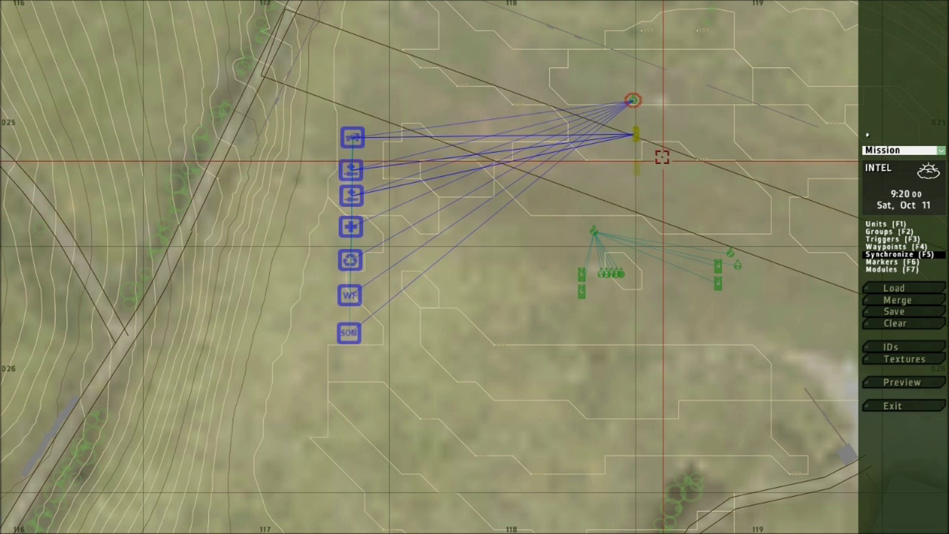
pyautogui.moveTo(637, 135)
pyautogui.mouseDown()
pyautogui.moveTo(568, 173)
pyautogui.moveTo(385, 227)
pyautogui.moveTo(352, 226)
pyautogui.mouseUp()
pyautogui.moveTo(636, 135)
pyautogui.mouseDown()
pyautogui.moveTo(437, 242)
pyautogui.moveTo(351, 259)
pyautogui.mouseUp()
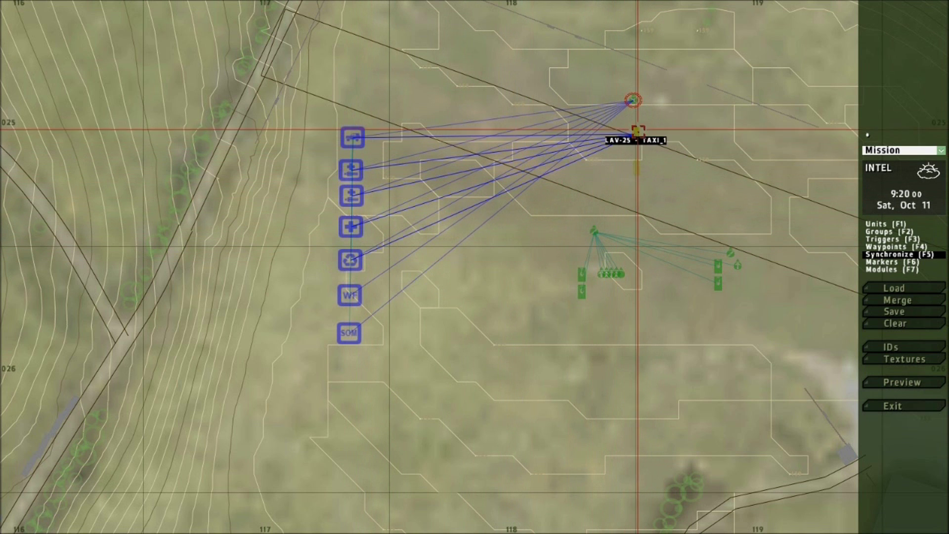
pyautogui.moveTo(636, 133)
pyautogui.mouseDown()
pyautogui.moveTo(318, 299)
pyautogui.moveTo(349, 296)
pyautogui.mouseUp()
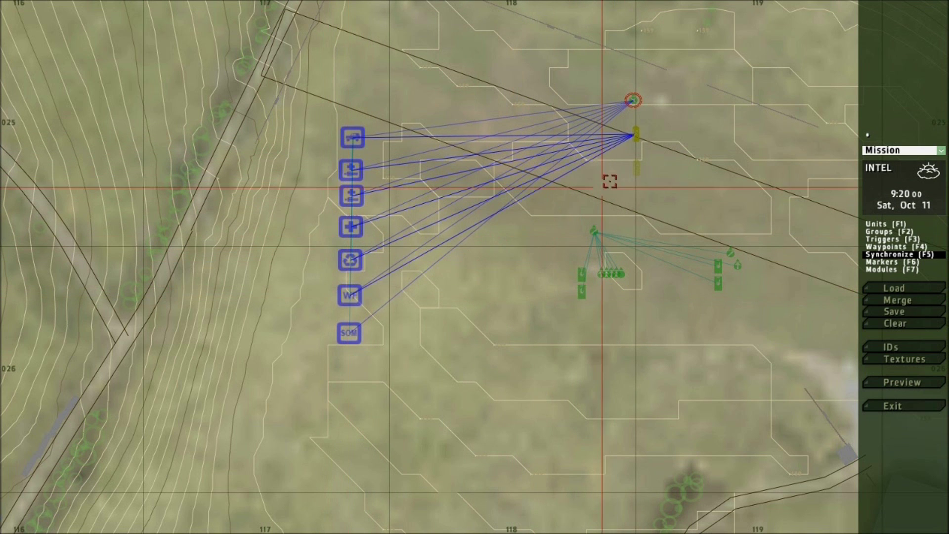
pyautogui.moveTo(635, 134); pyautogui.dragTo(349, 332)
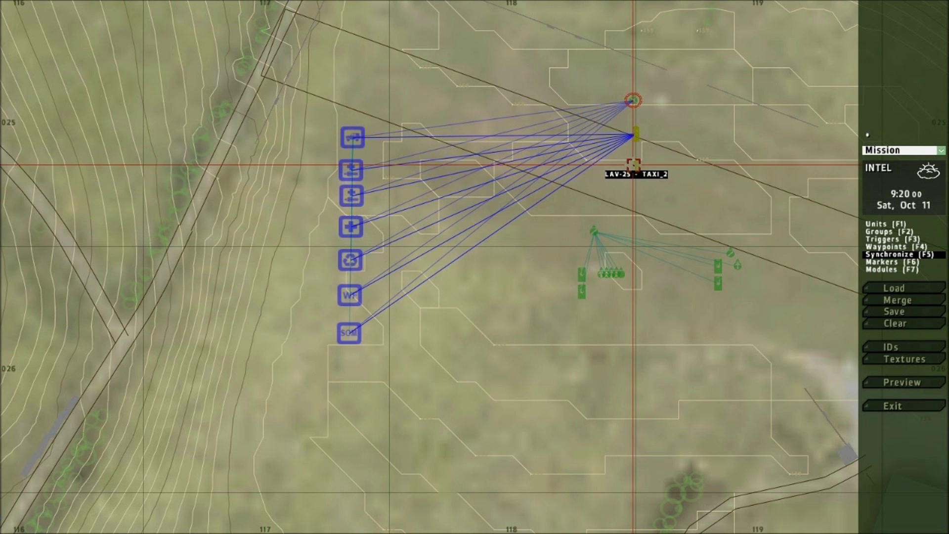
# Step: Synchronize the LAV-25 named TAXI_2 with each of the seven modules in the column
pyautogui.moveTo(634, 165); pyautogui.dragTo(351, 132)
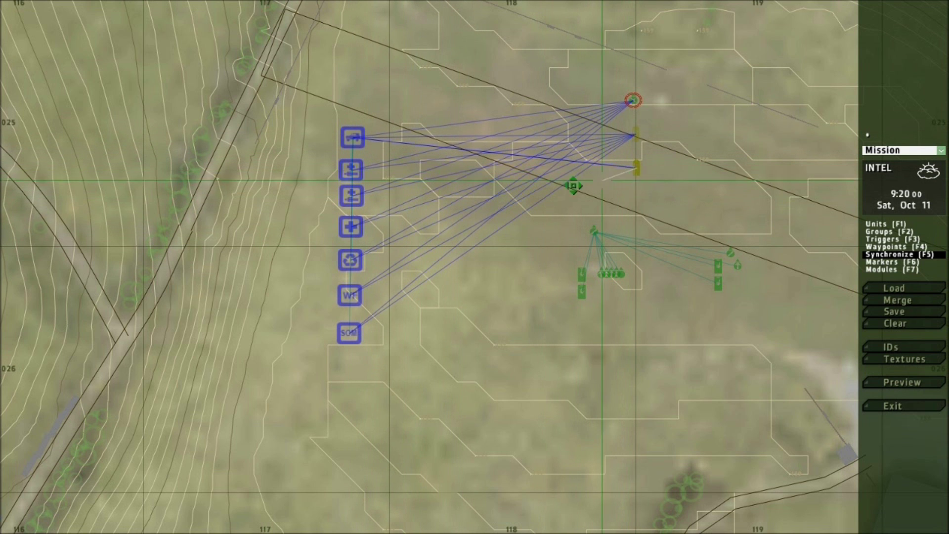
pyautogui.moveTo(351, 170)
pyautogui.mouseDown()
pyautogui.moveTo(547, 180)
pyautogui.moveTo(635, 168)
pyautogui.mouseUp()
pyautogui.moveTo(351, 196)
pyautogui.mouseDown()
pyautogui.moveTo(642, 193)
pyautogui.moveTo(638, 169)
pyautogui.moveTo(491, 233)
pyautogui.moveTo(351, 227)
pyautogui.mouseUp()
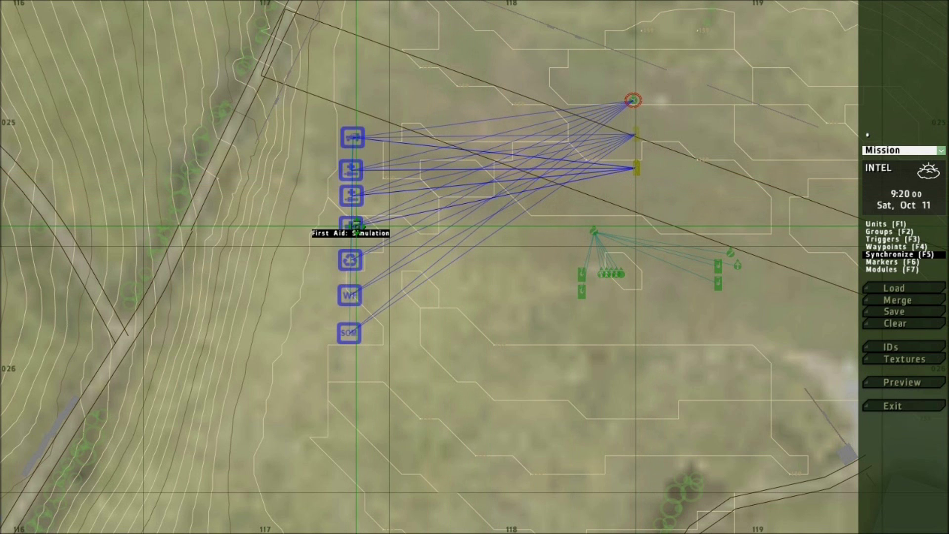
pyautogui.moveTo(635, 169)
pyautogui.mouseDown()
pyautogui.moveTo(399, 256)
pyautogui.moveTo(356, 258)
pyautogui.mouseUp()
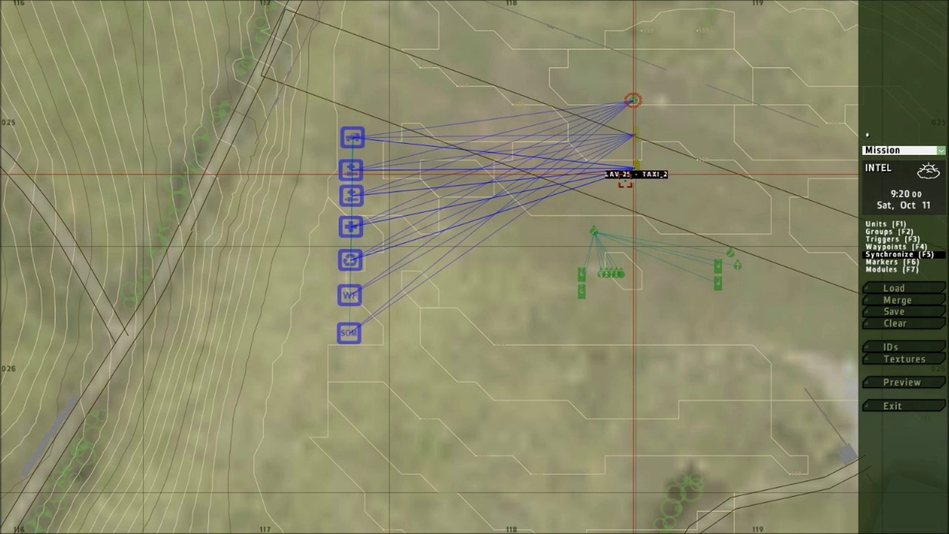
pyautogui.moveTo(635, 169); pyautogui.dragTo(356, 294)
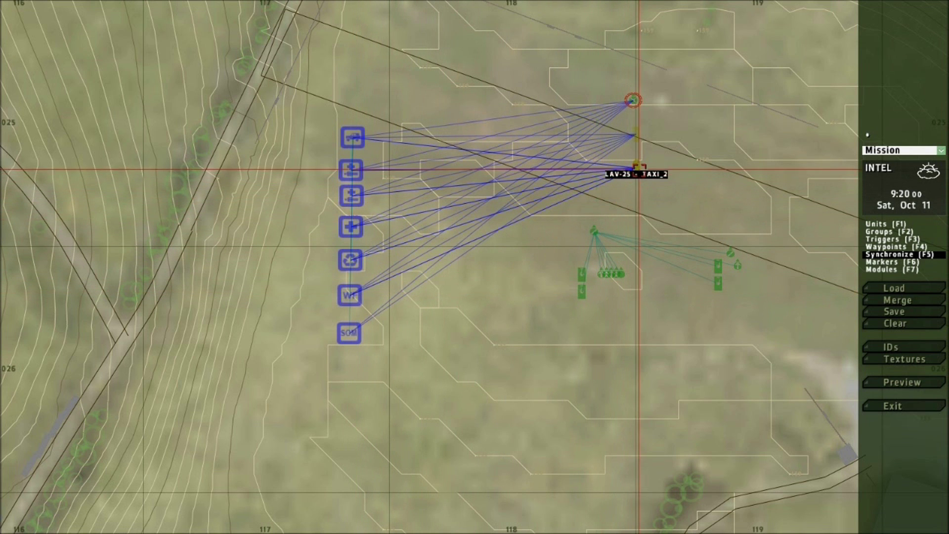
pyautogui.moveTo(635, 169); pyautogui.dragTo(348, 333)
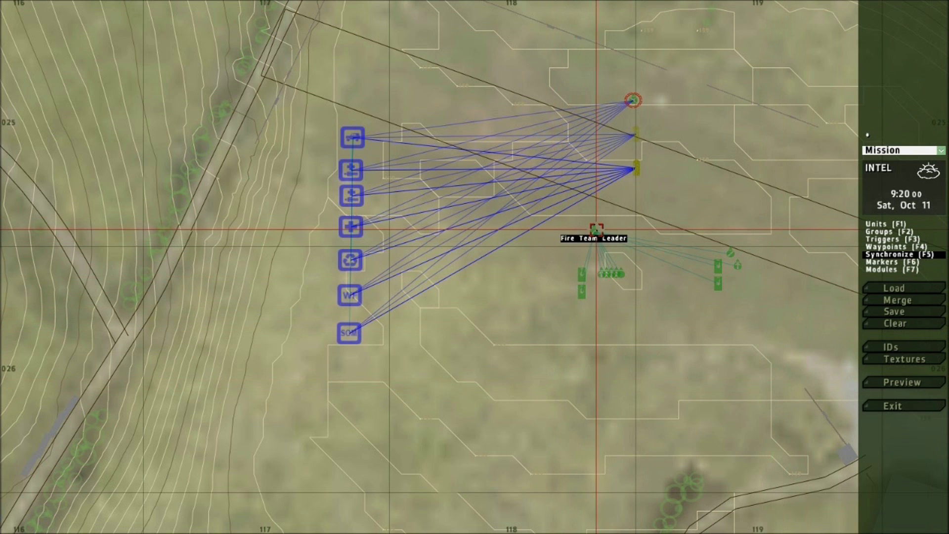
# Step: Synchronize the motorized group's Fire Team Leader with all seven modules in the column
pyautogui.moveTo(594, 230); pyautogui.dragTo(351, 138)
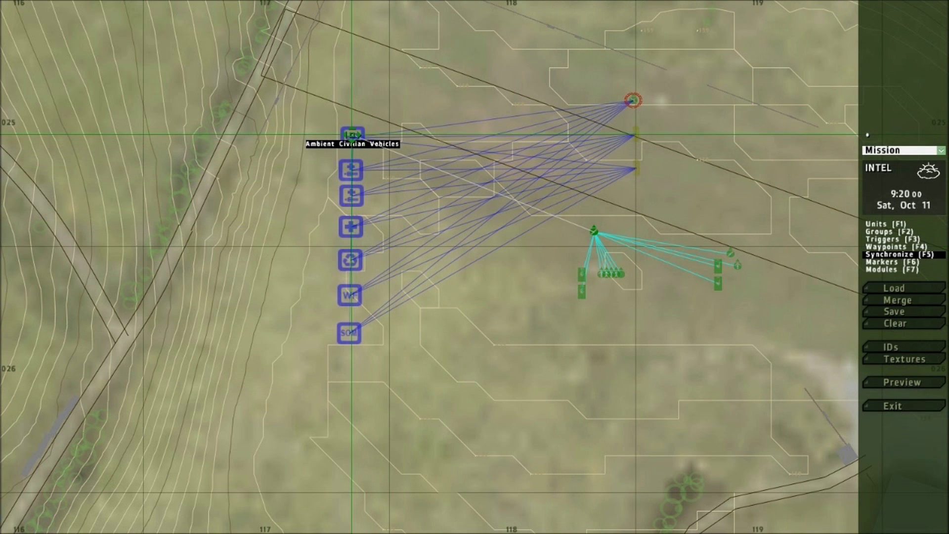
pyautogui.moveTo(593, 229); pyautogui.dragTo(351, 171)
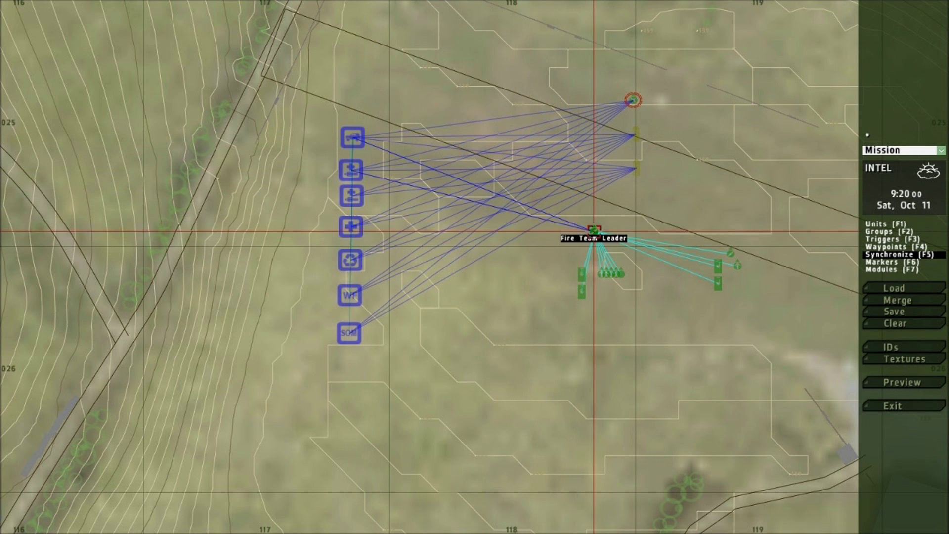
pyautogui.moveTo(593, 230); pyautogui.dragTo(351, 195)
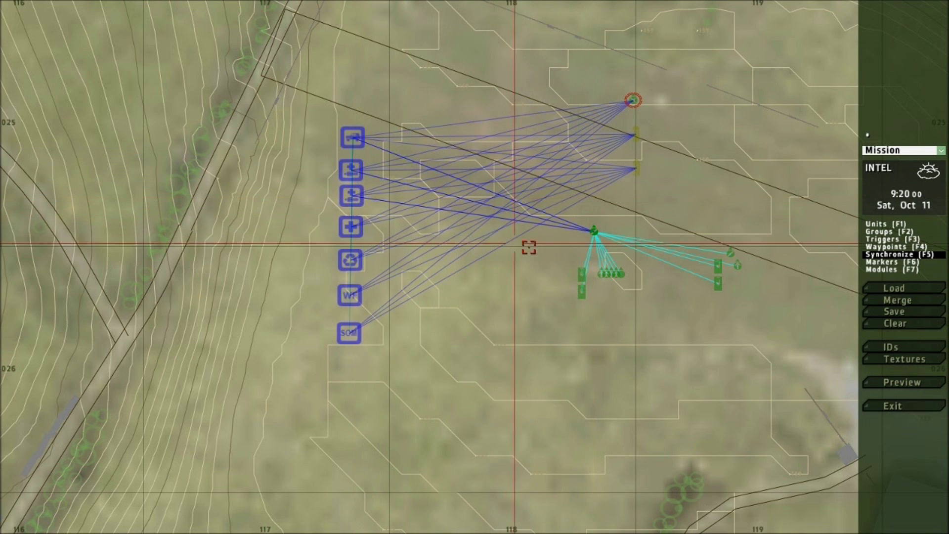
pyautogui.moveTo(593, 230); pyautogui.dragTo(350, 228)
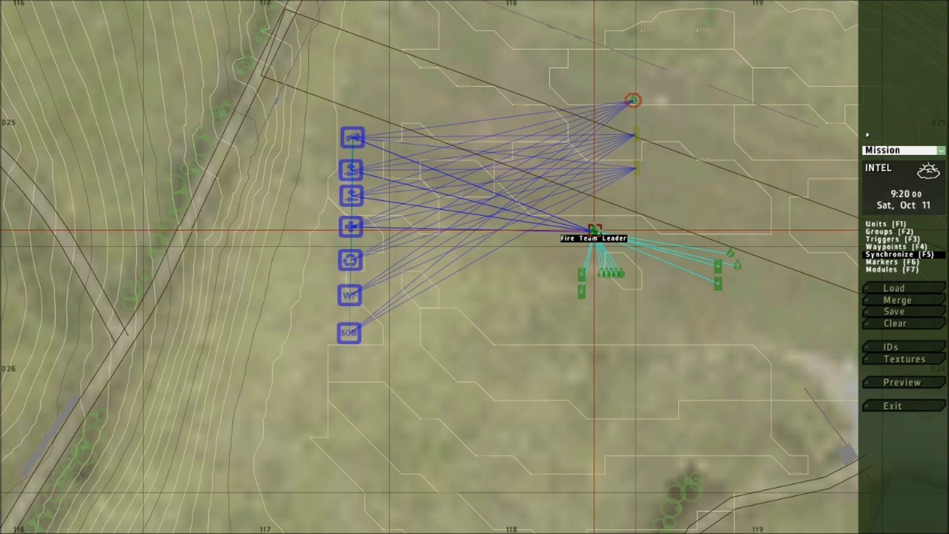
pyautogui.moveTo(594, 230); pyautogui.dragTo(351, 259)
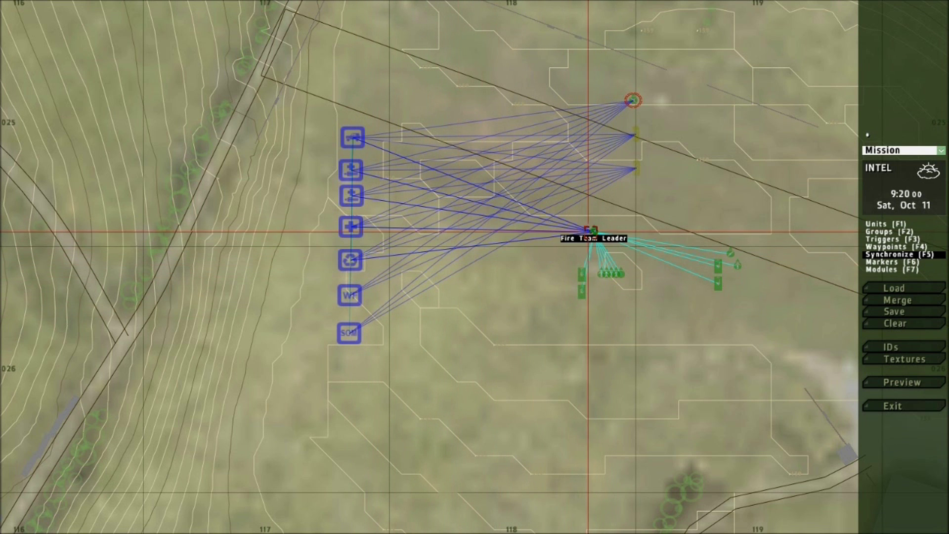
pyautogui.moveTo(592, 230); pyautogui.dragTo(350, 296)
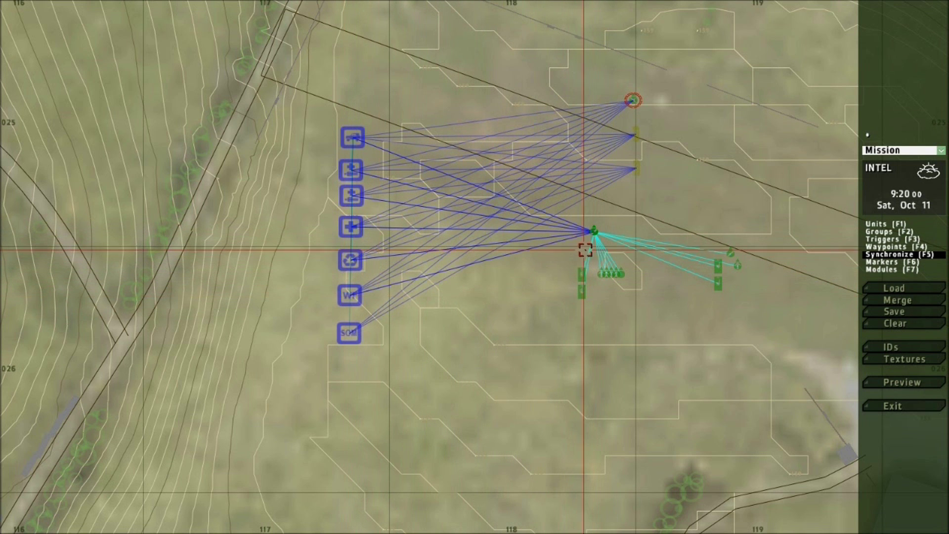
pyautogui.moveTo(594, 230); pyautogui.dragTo(349, 334)
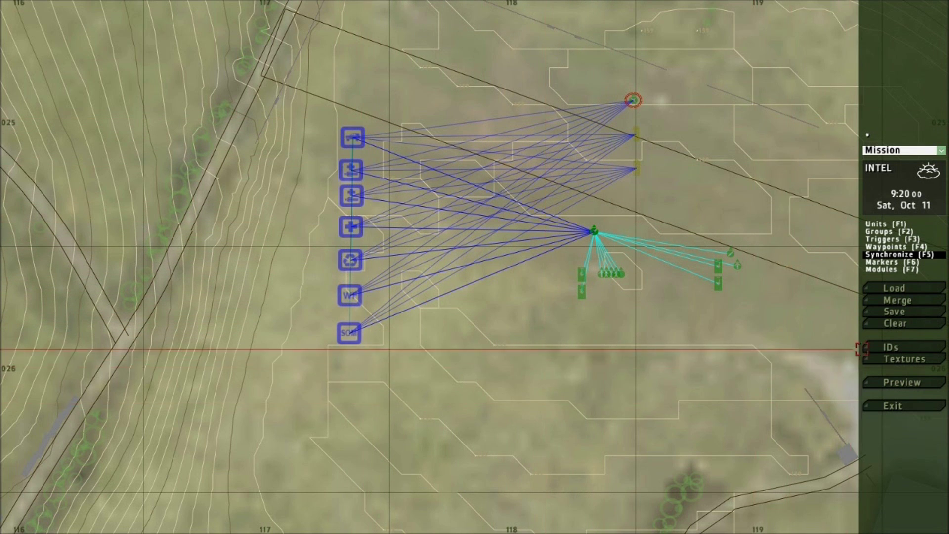
# Step: Save the mission as a user mission named _NORTs_MSN_
pyautogui.click(906, 310)
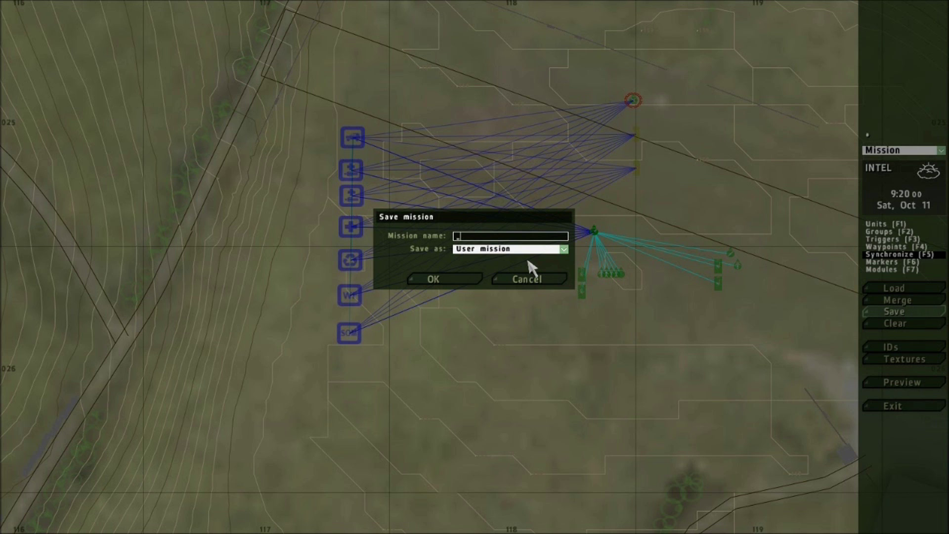
pyautogui.write('NORTs_MSN_')
pyautogui.click(444, 280)
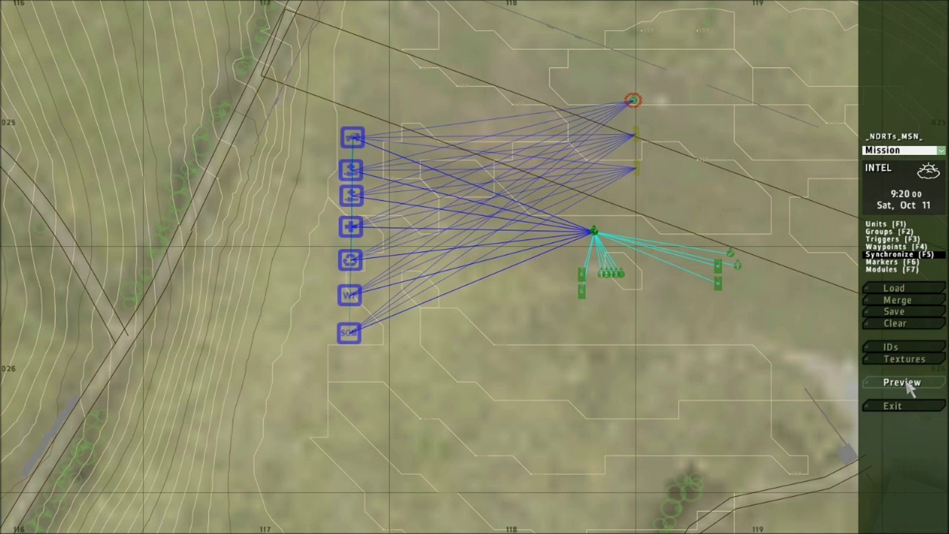
pyautogui.scroll(-5, 340, 454)
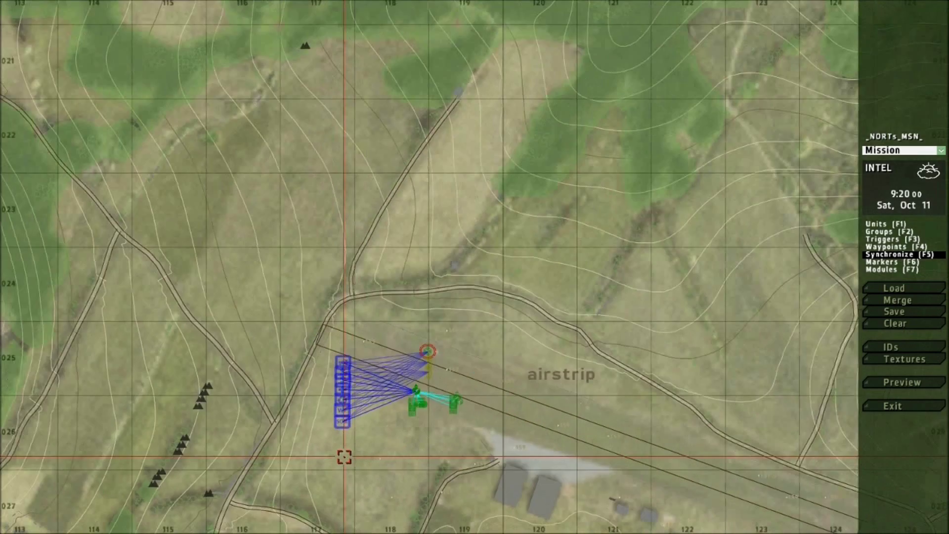
pyautogui.scroll(8, 348, 424)
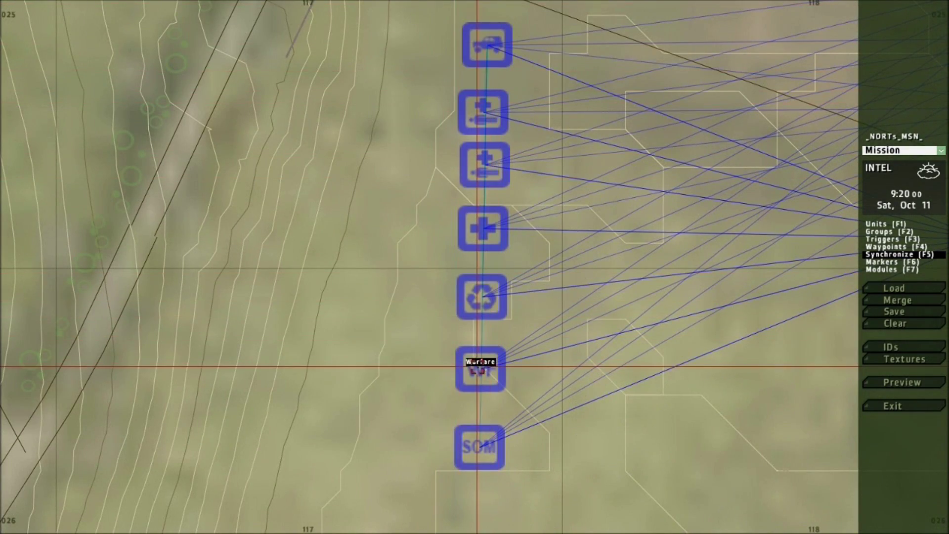
pyautogui.scroll(-2, 302, 239)
pyautogui.scroll(-10, 302, 239)
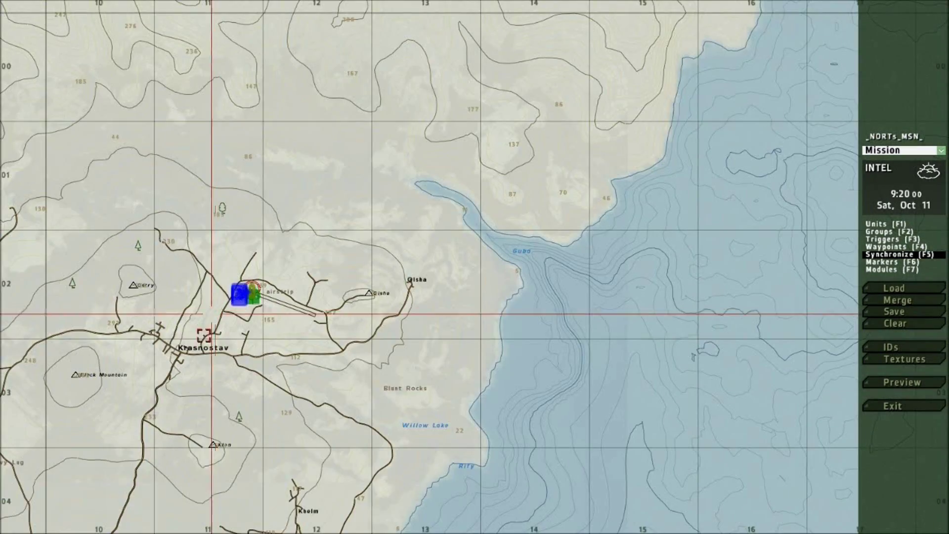
pyautogui.moveTo(209, 339); pyautogui.dragTo(545, 129, button='right')
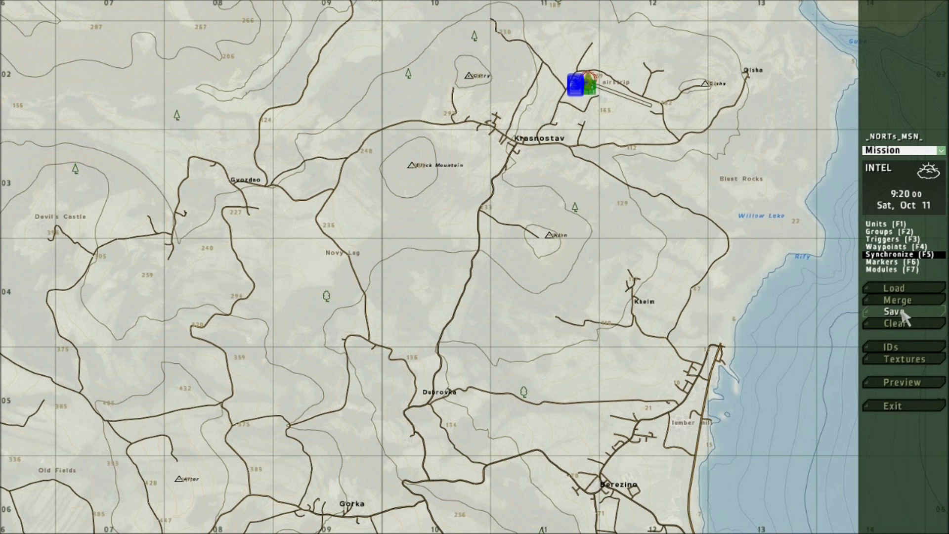
# Step: Preview the mission and vote for the AI as commander, leaving the commander vote dialog closed
pyautogui.click(903, 383)
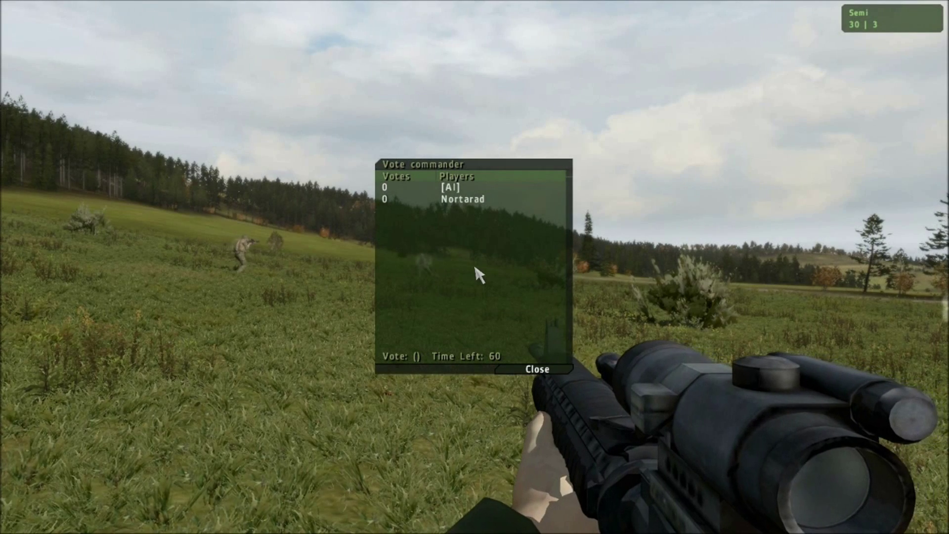
pyautogui.click(467, 188)
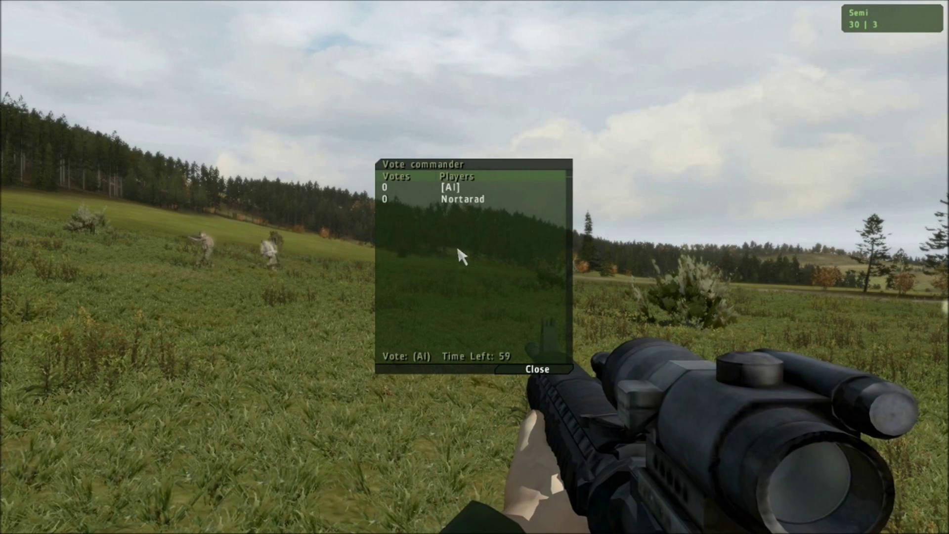
pyautogui.click(452, 188)
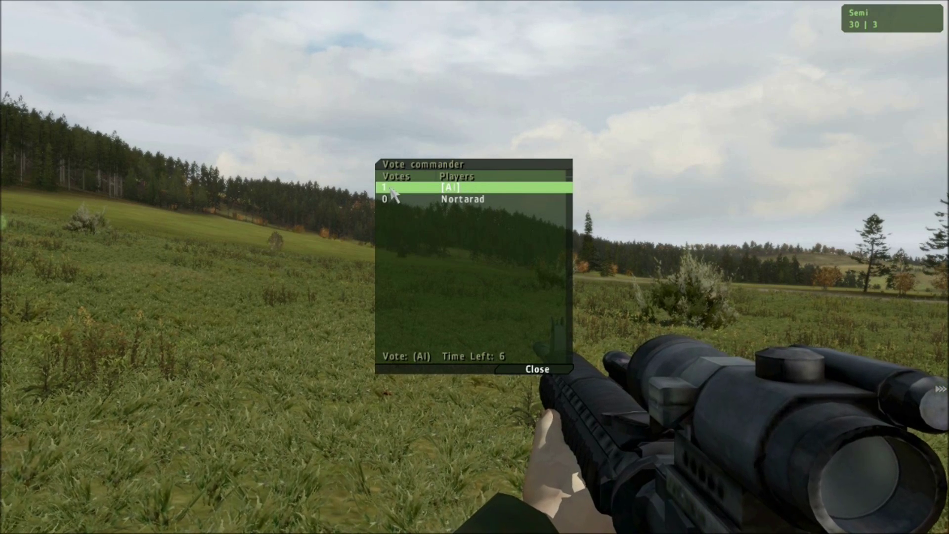
pyautogui.click(537, 369)
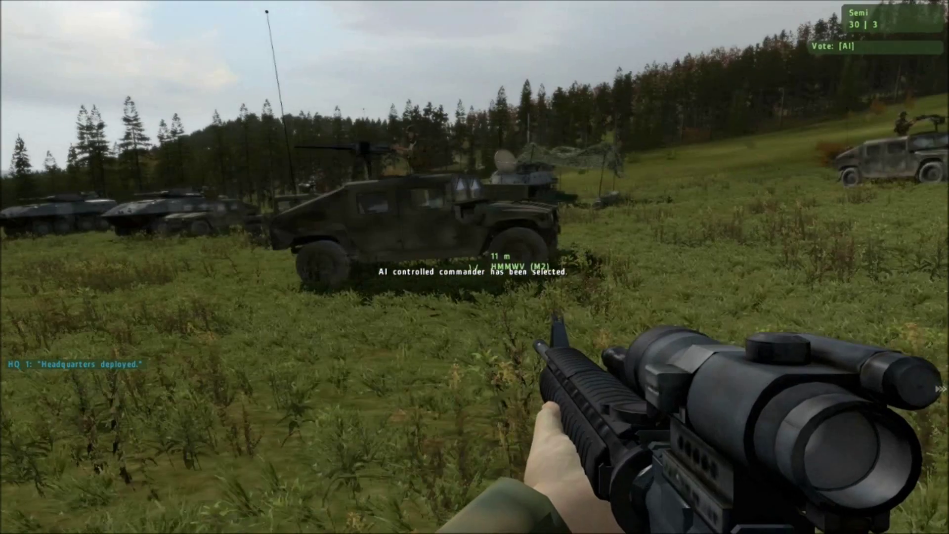
# Step: Walk around the base, open the map and examine the base's surroundings and the towns across Chernarus
pyautogui.press('w')
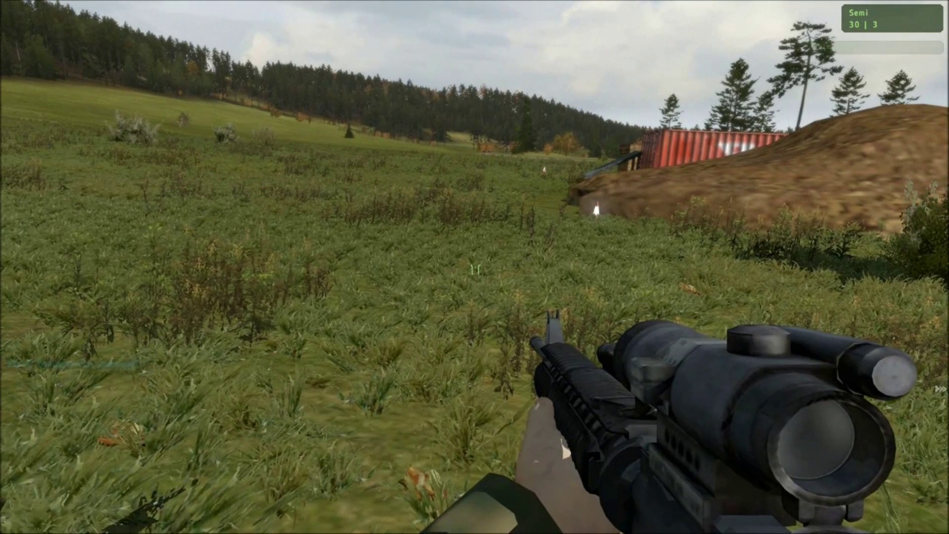
pyautogui.press('m')
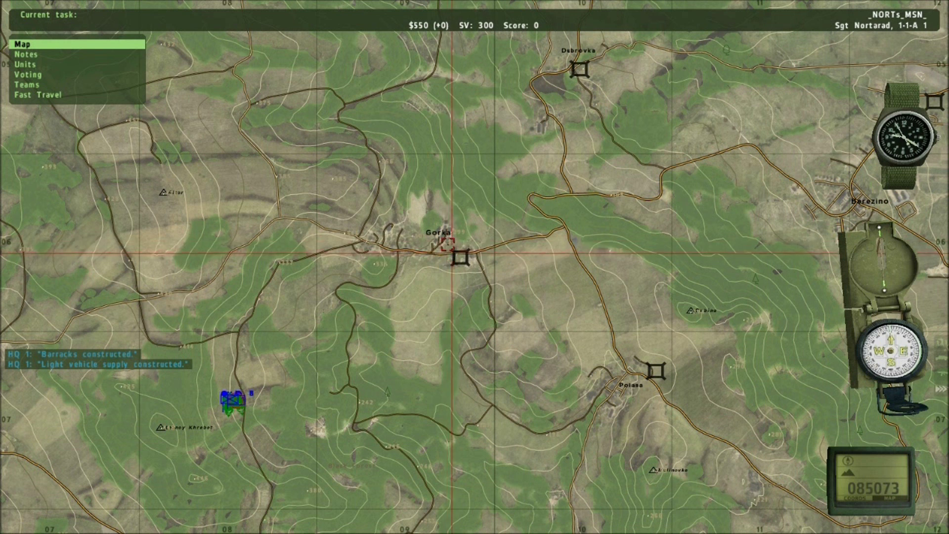
pyautogui.moveTo(451, 244); pyautogui.dragTo(448, 244, button='right')
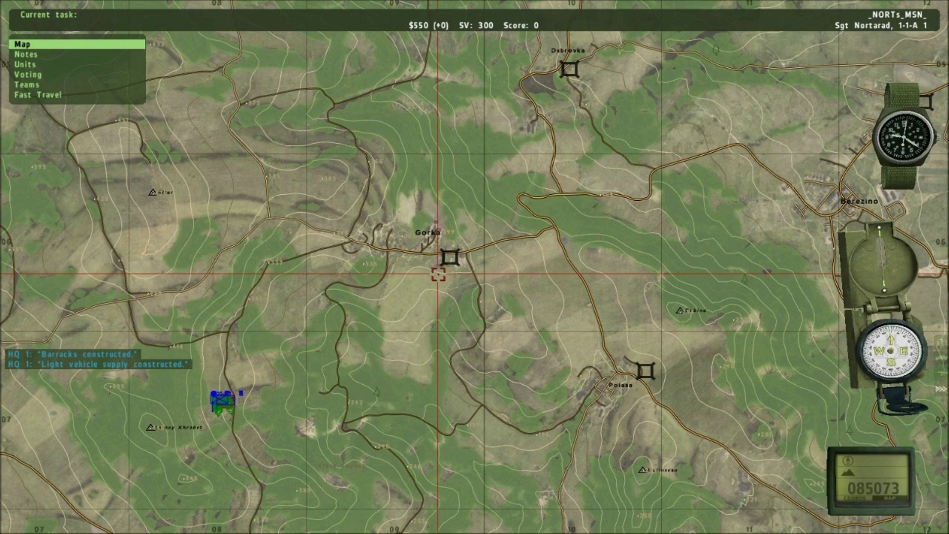
pyautogui.moveTo(398, 336); pyautogui.dragTo(713, 170, button='right')
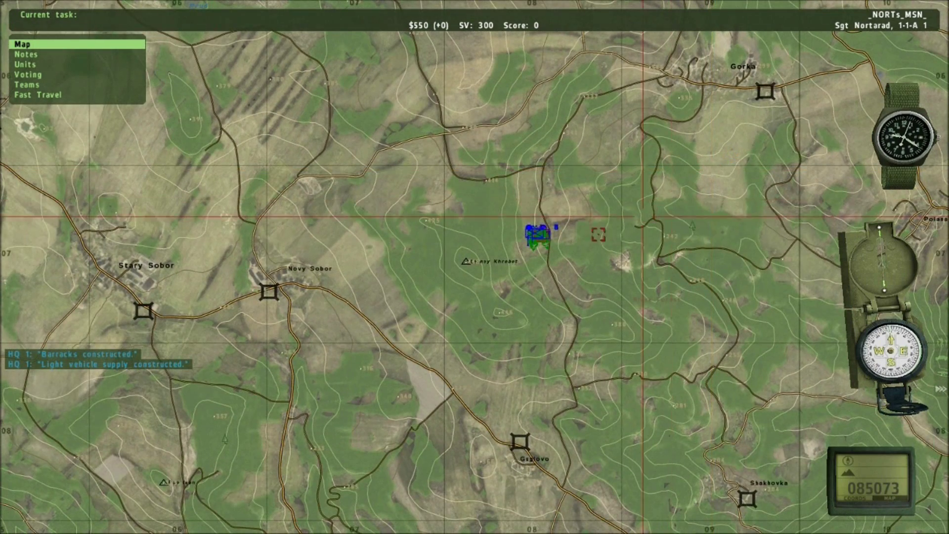
pyautogui.scroll(-10, 595, 244)
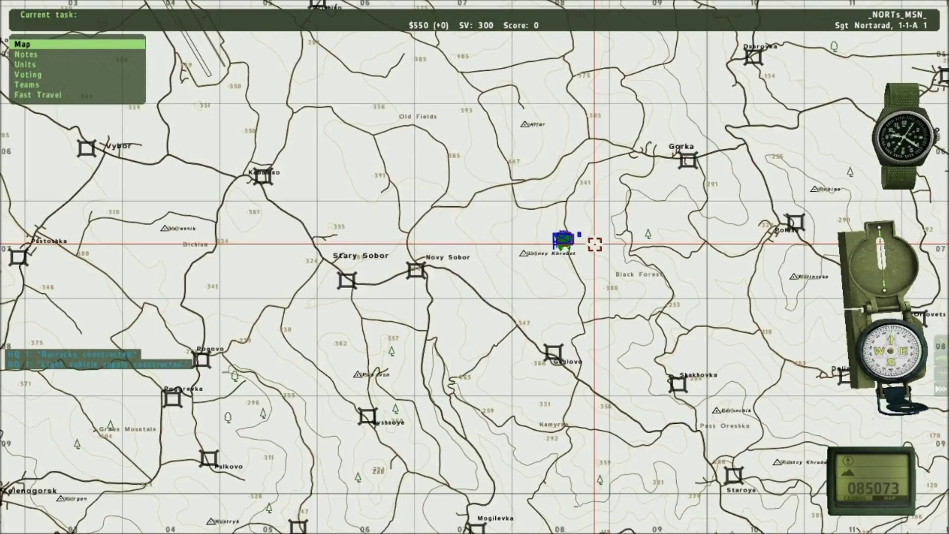
pyautogui.scroll(-2, 613, 246)
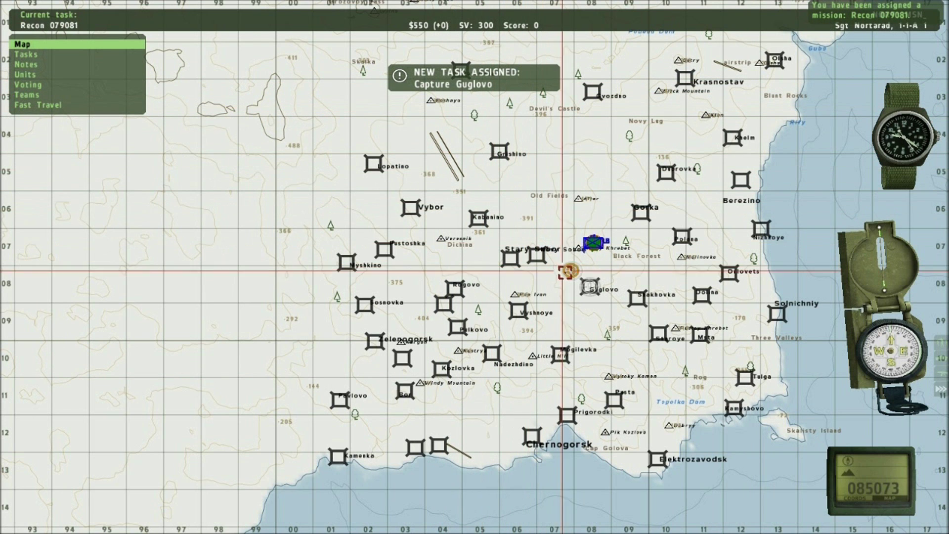
# Step: Open the task list, read the Recon 079081 task and examine its location on the map
pyautogui.click(28, 54)
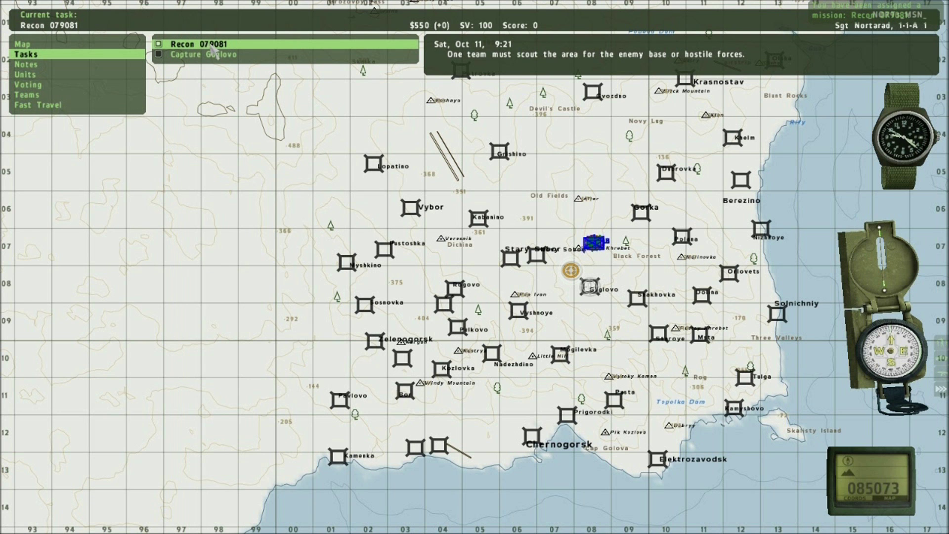
pyautogui.click(210, 44)
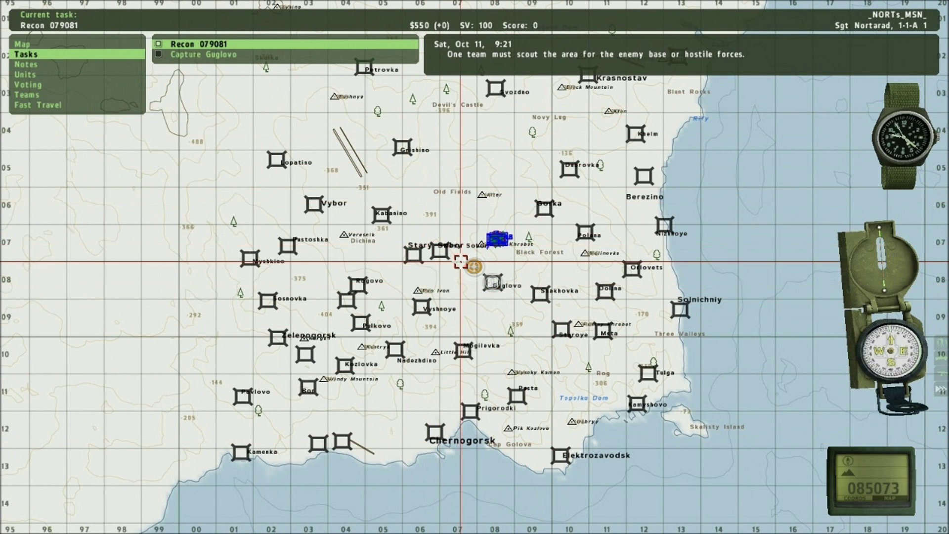
pyautogui.scroll(5, 458, 261)
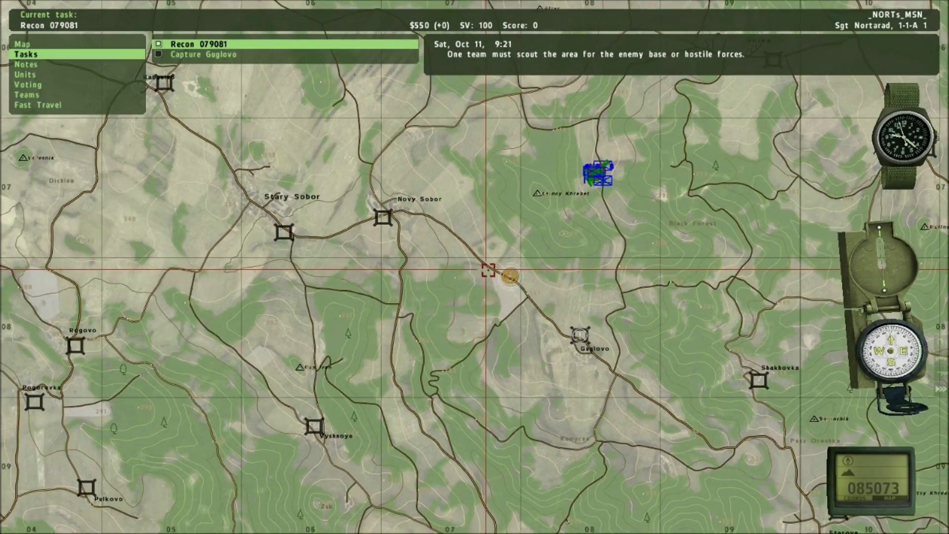
pyautogui.scroll(4, 505, 273)
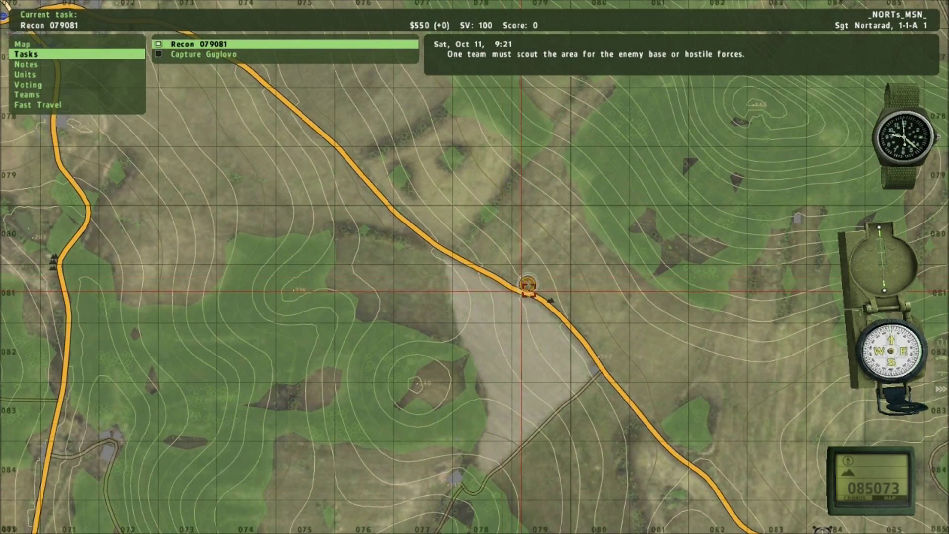
pyautogui.scroll(-3, 527, 284)
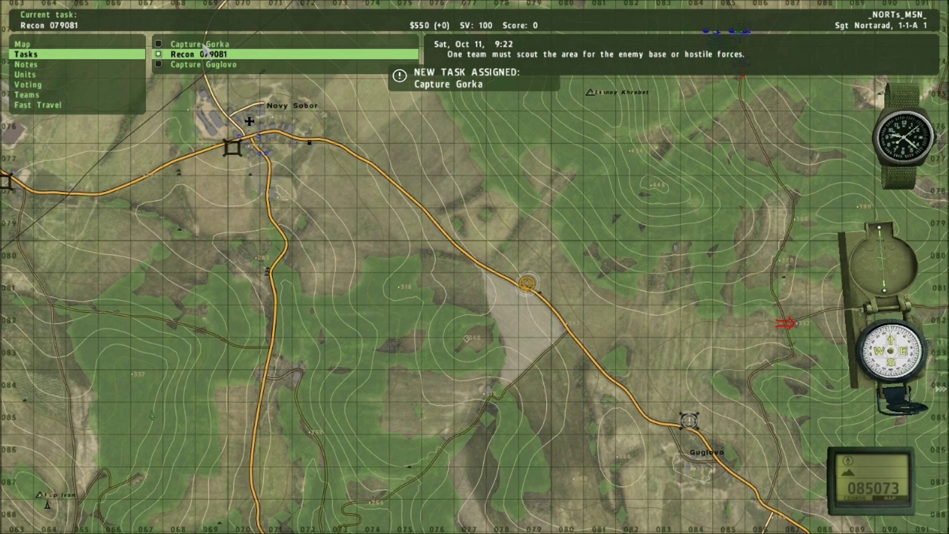
# Step: Set Capture Gorka as the current task
pyautogui.click(203, 45)
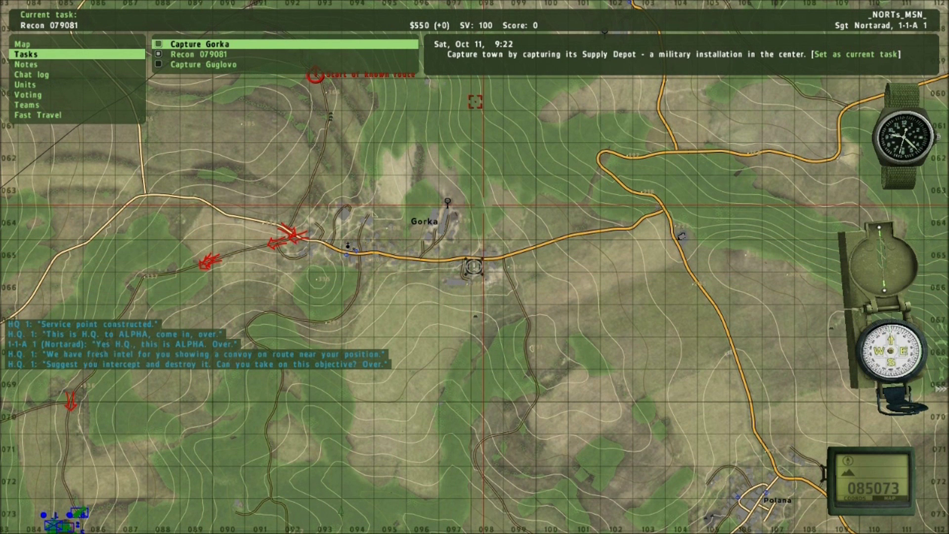
pyautogui.click(864, 57)
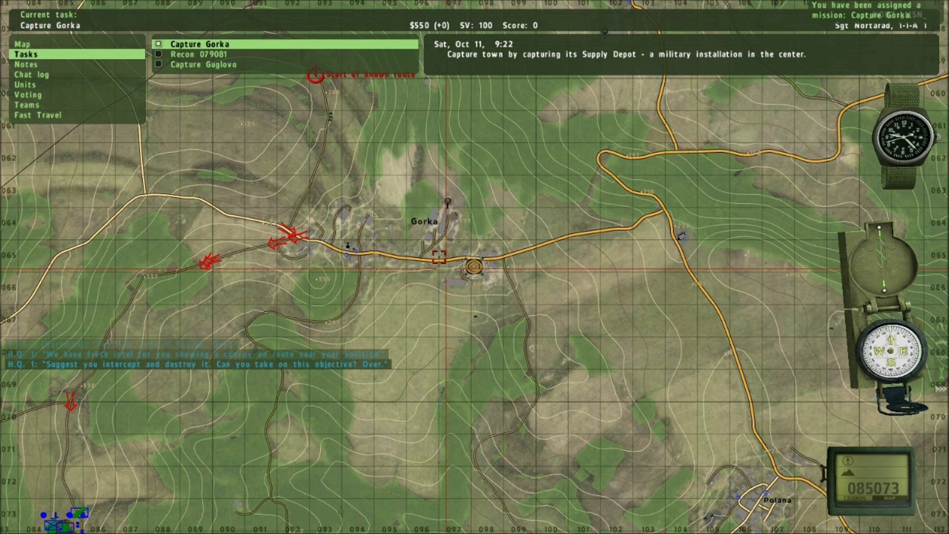
# Step: View the Capture Guglovo task and set Recon 079081 as the current task
pyautogui.click(192, 65)
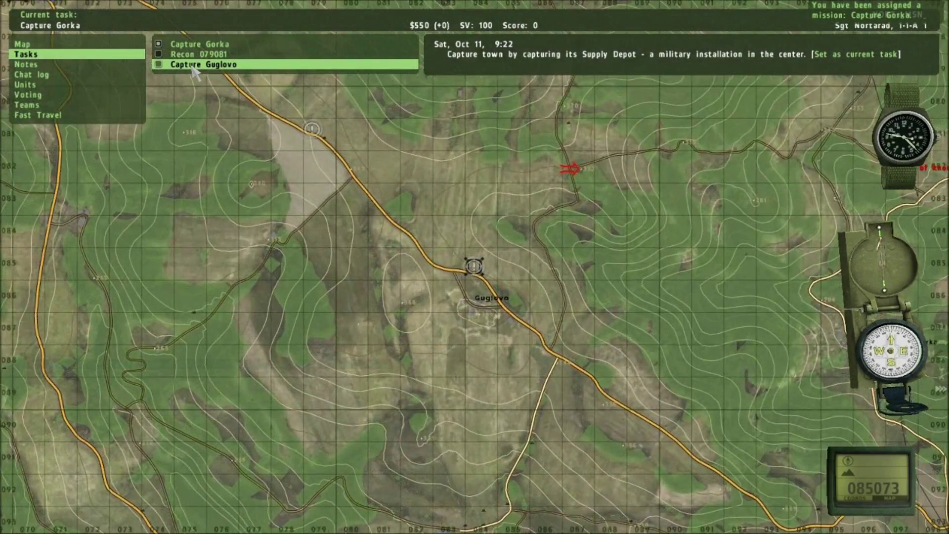
pyautogui.click(193, 55)
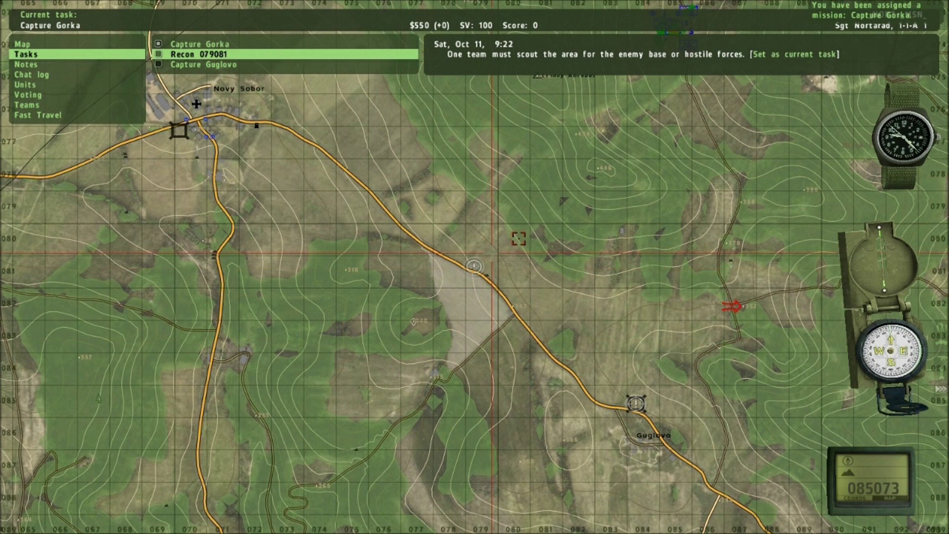
pyautogui.click(799, 54)
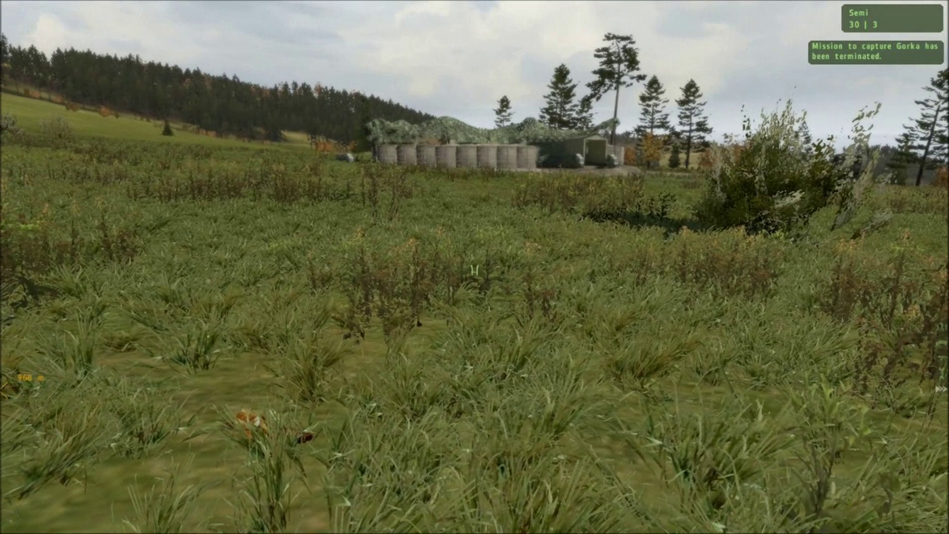
# Step: Look through the base's action options and open the unit purchase list
pyautogui.scroll(-1, 474, 270)
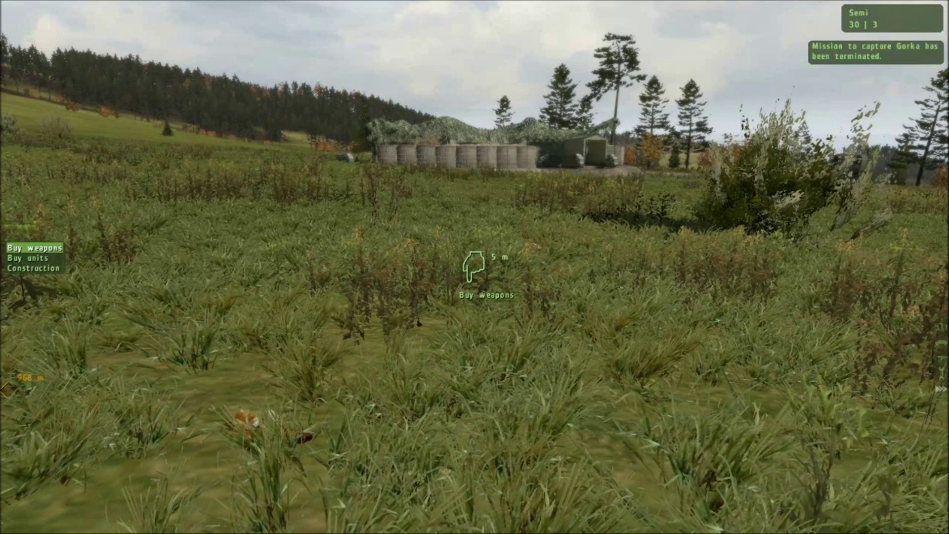
pyautogui.scroll(-1, 473, 269)
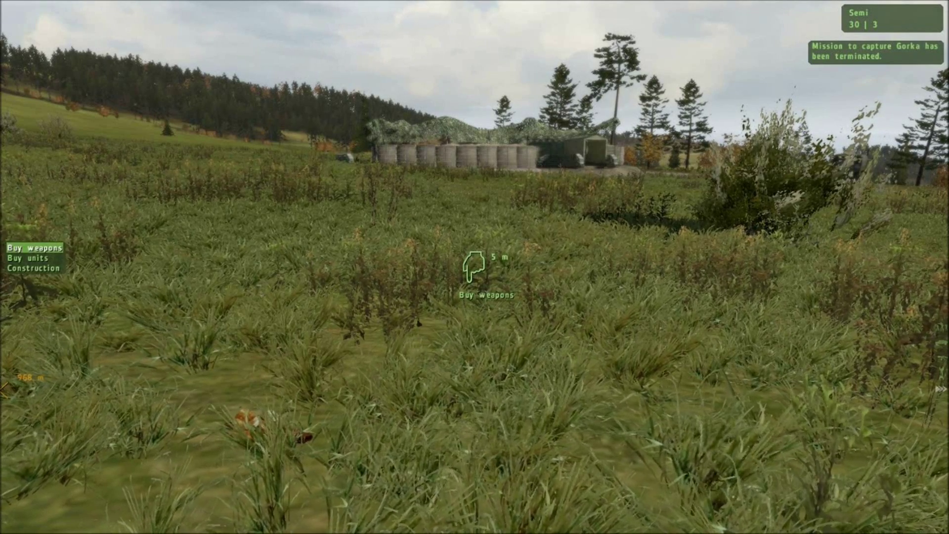
pyautogui.scroll(-1, 474, 270)
pyautogui.scroll(-1, 473, 269)
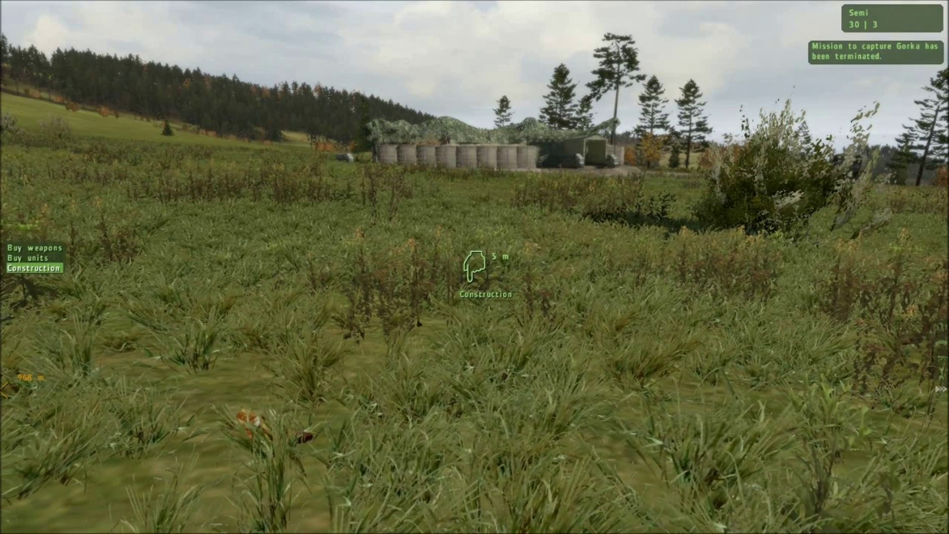
pyautogui.scroll(1, 474, 269)
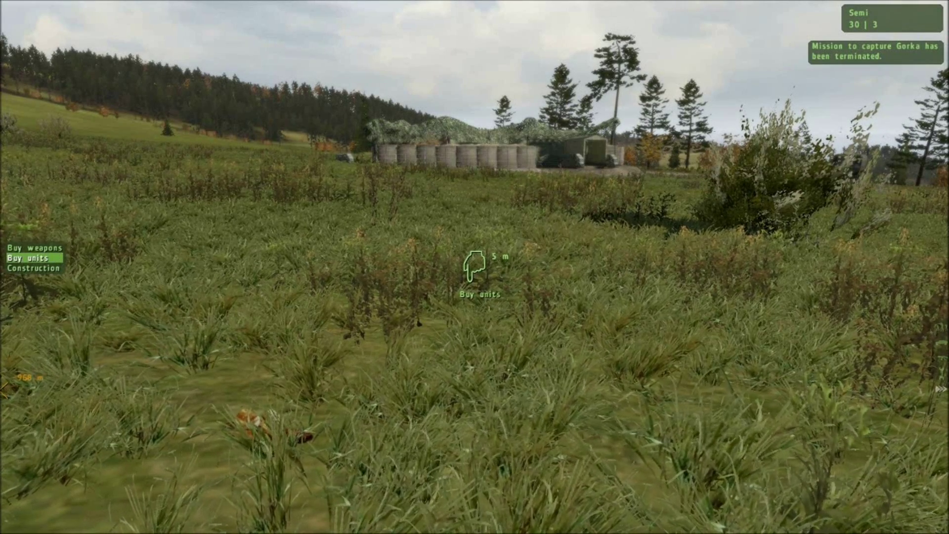
pyautogui.scroll(1, 473, 269)
pyautogui.scroll(-1, 473, 269)
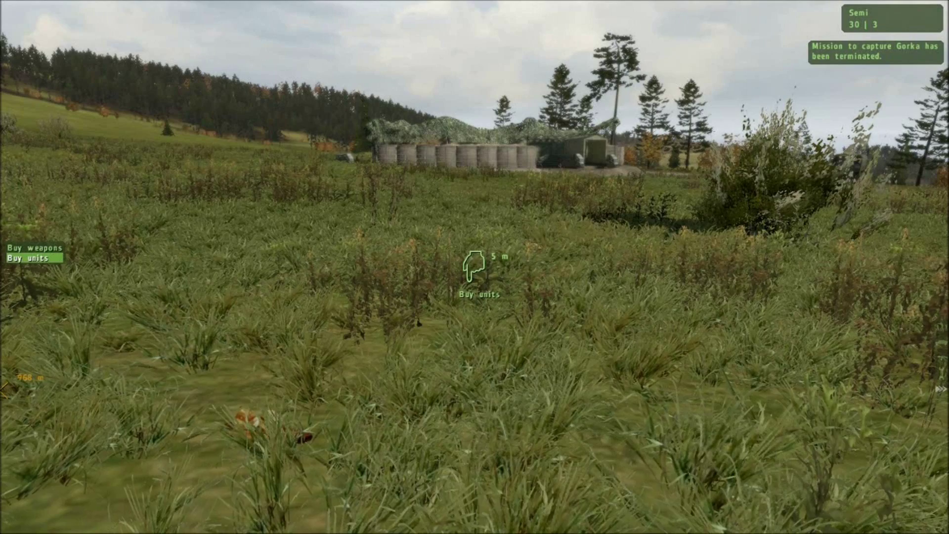
pyautogui.middleClick(473, 269)
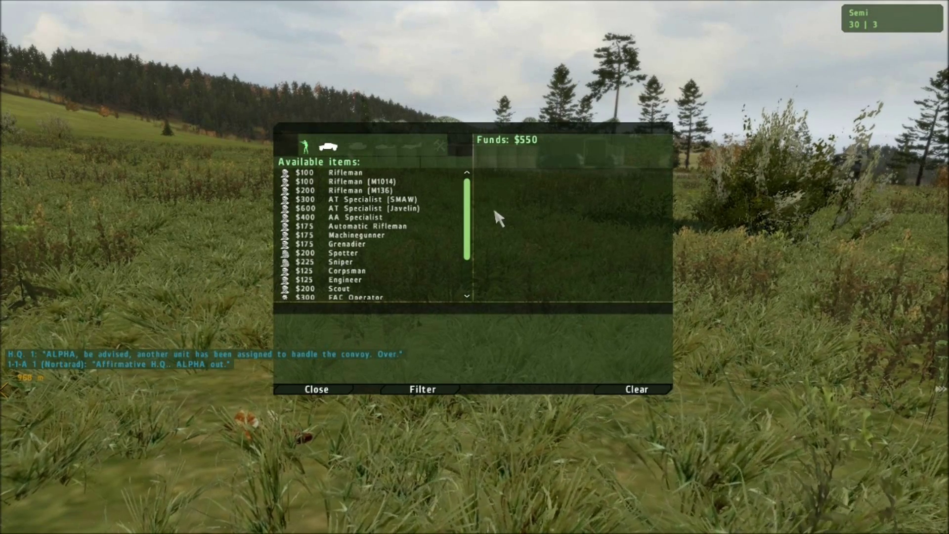
# Step: Buy three Crewmen at $75 each for the squad
pyautogui.moveTo(471, 203); pyautogui.dragTo(467, 277)
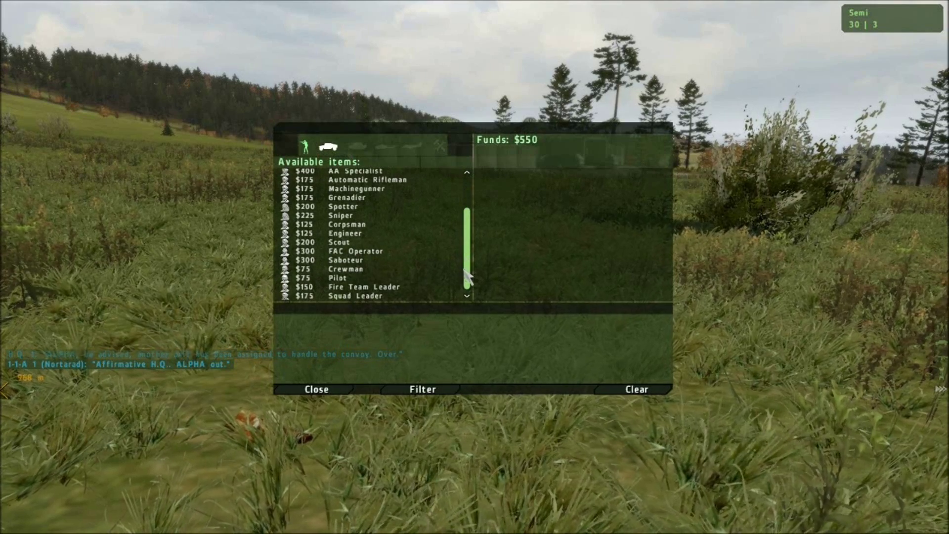
pyautogui.click(346, 271)
pyautogui.doubleClick(345, 275)
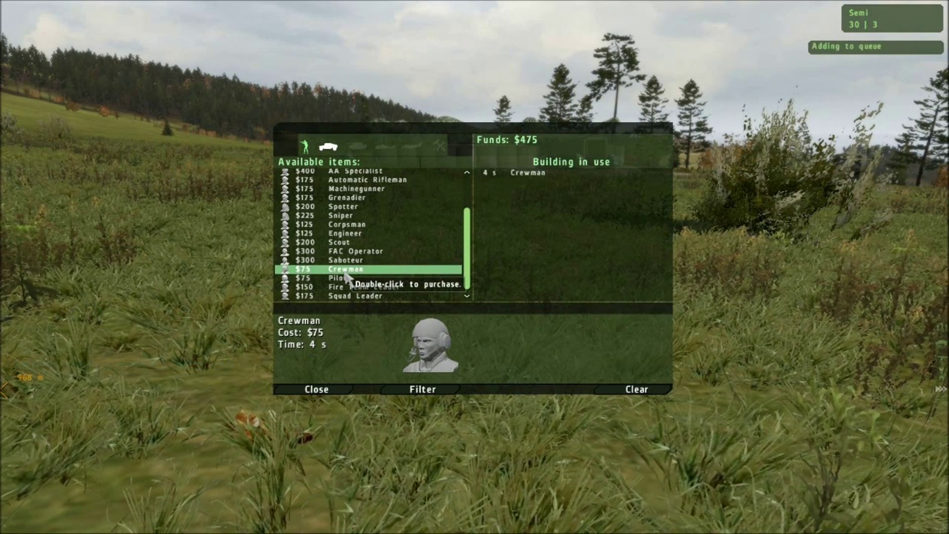
pyautogui.doubleClick(346, 275)
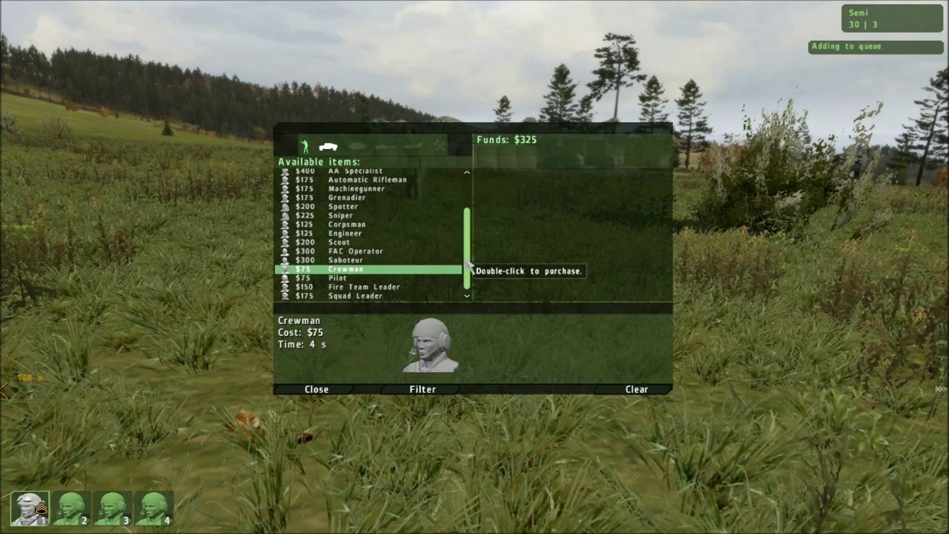
# Step: Compare the Corpsman and Sniper details and buy one Corpsman for $125
pyautogui.moveTo(468, 267); pyautogui.dragTo(467, 227)
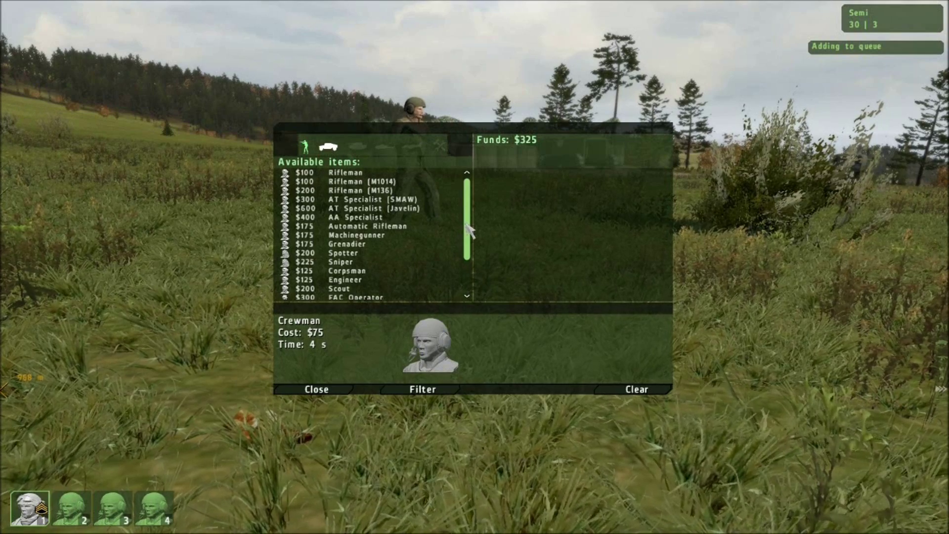
pyautogui.click(360, 272)
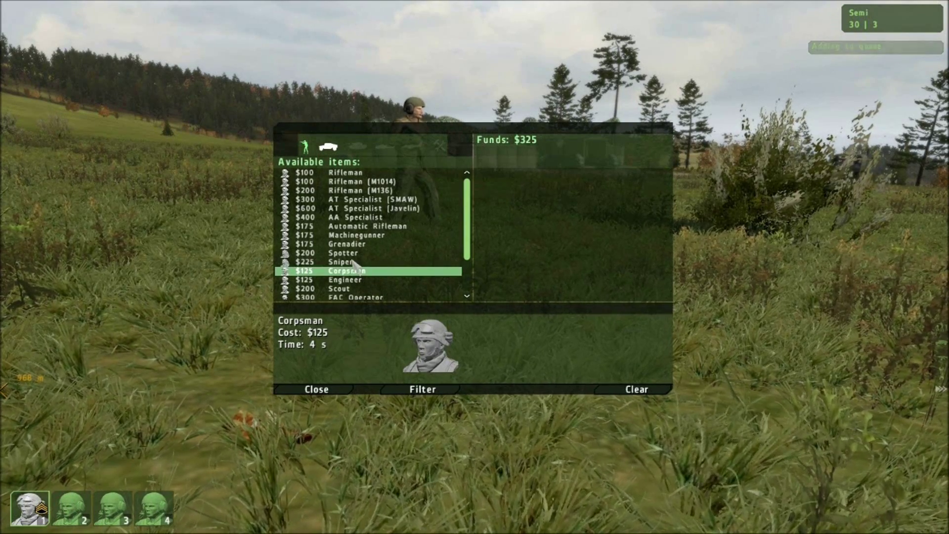
pyautogui.click(356, 261)
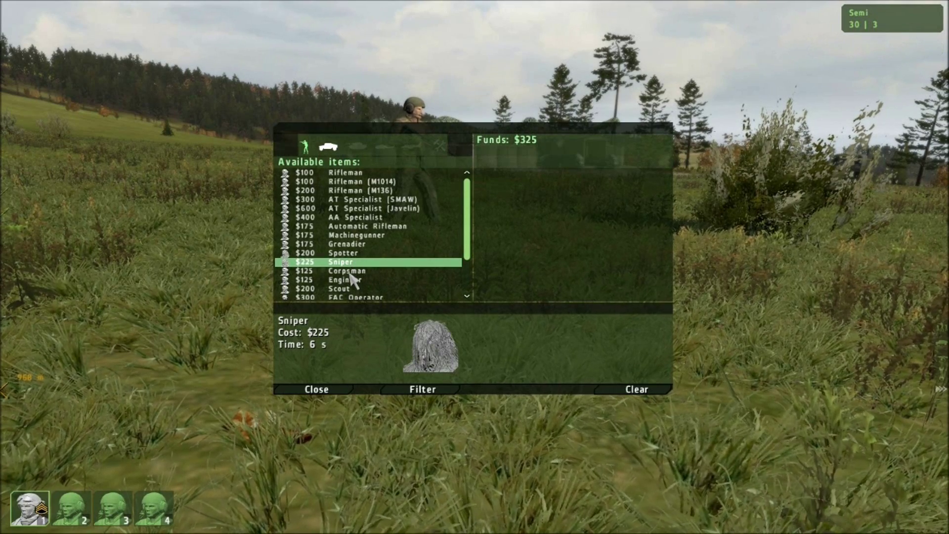
pyautogui.click(353, 272)
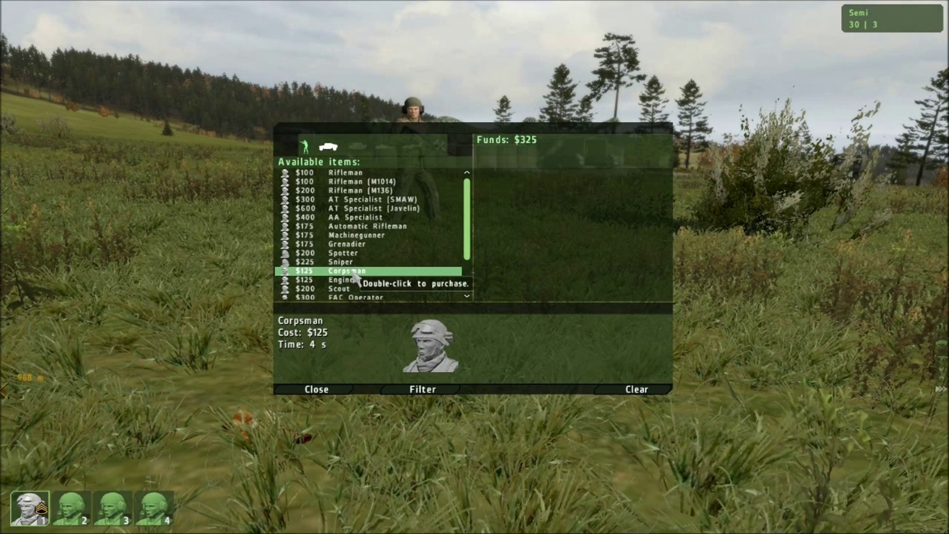
pyautogui.doubleClick(353, 275)
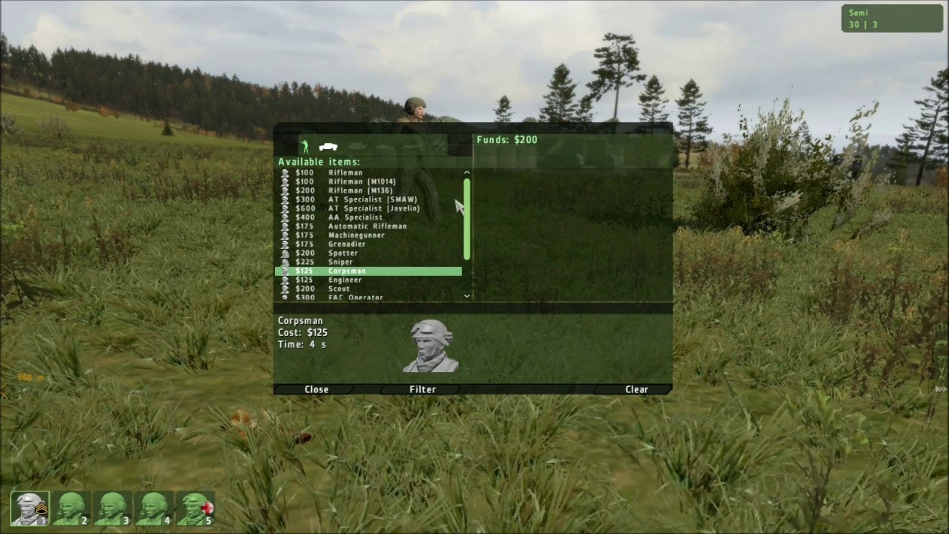
# Step: Buy two units of the Rifleman (M1014) type at $100 each and close the unit purchase list
pyautogui.click(346, 182)
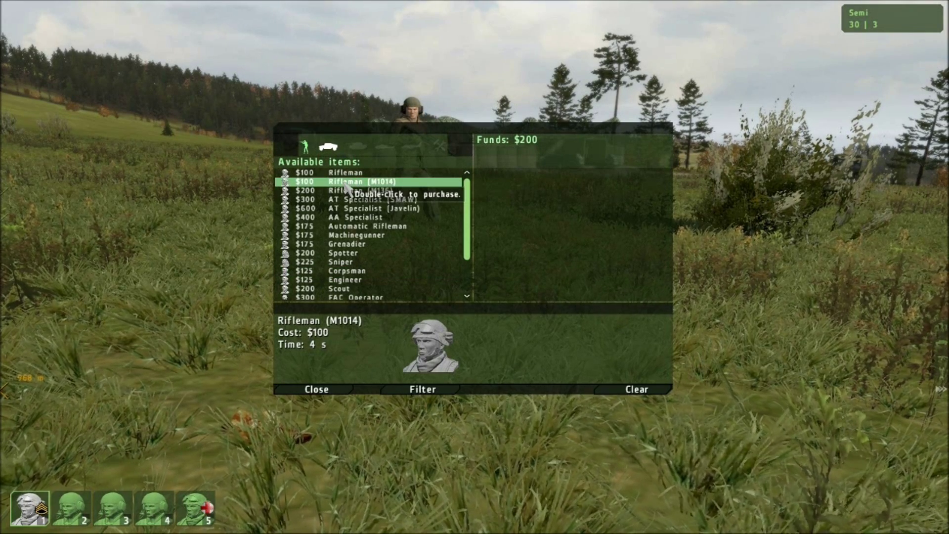
pyautogui.doubleClick(345, 184)
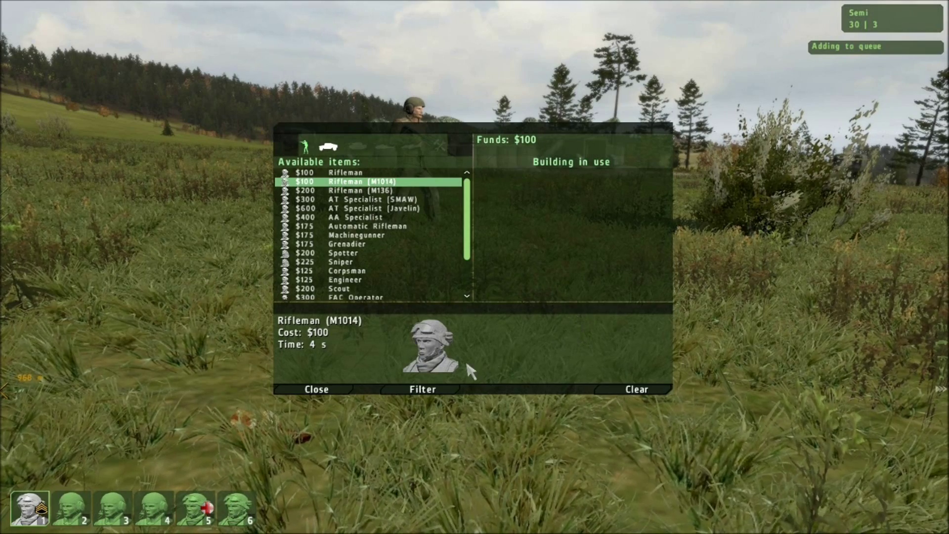
pyautogui.click(311, 389)
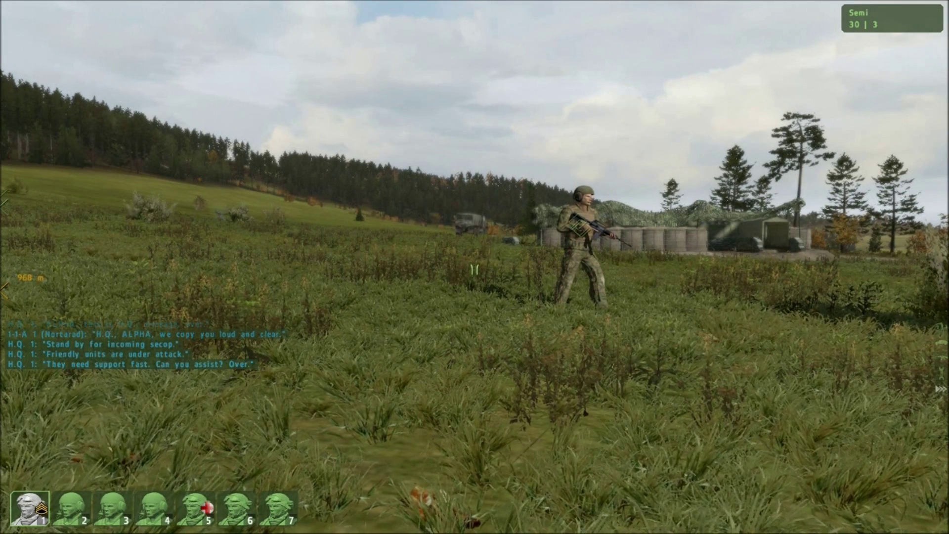
# Step: Pause and suspend the mission preview to return to the mission editor
pyautogui.press('Escape')
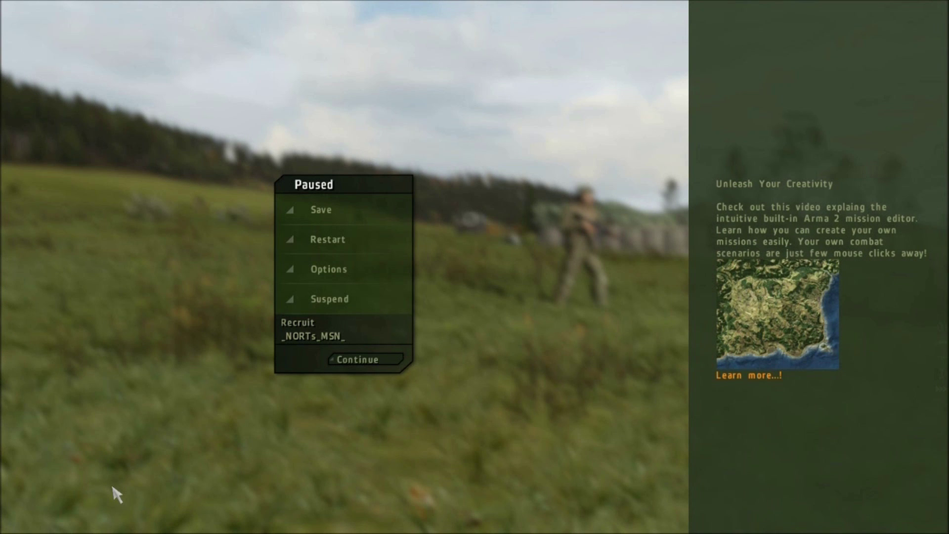
pyautogui.click(339, 297)
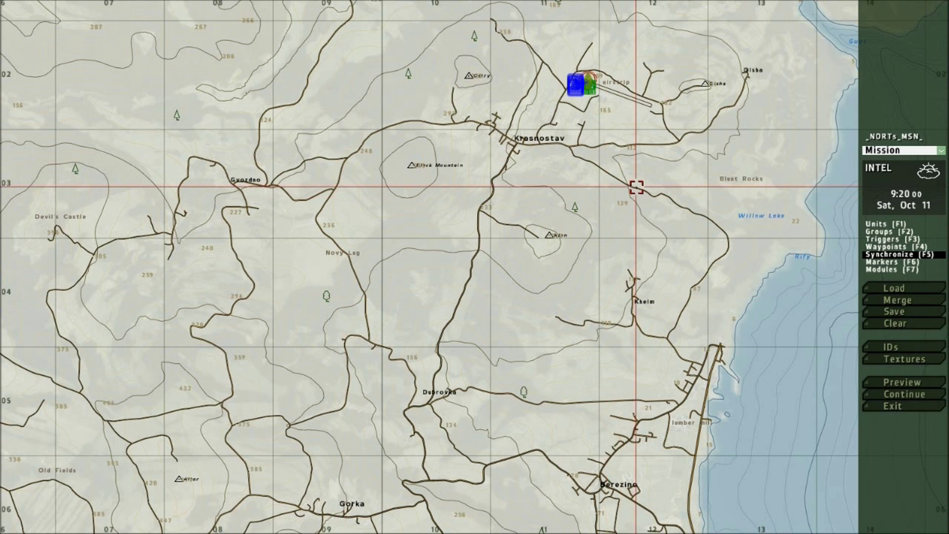
# Step: Save the mission as the user mission _NORTs_MSN_
pyautogui.moveTo(636, 188); pyautogui.dragTo(457, 387, button='right')
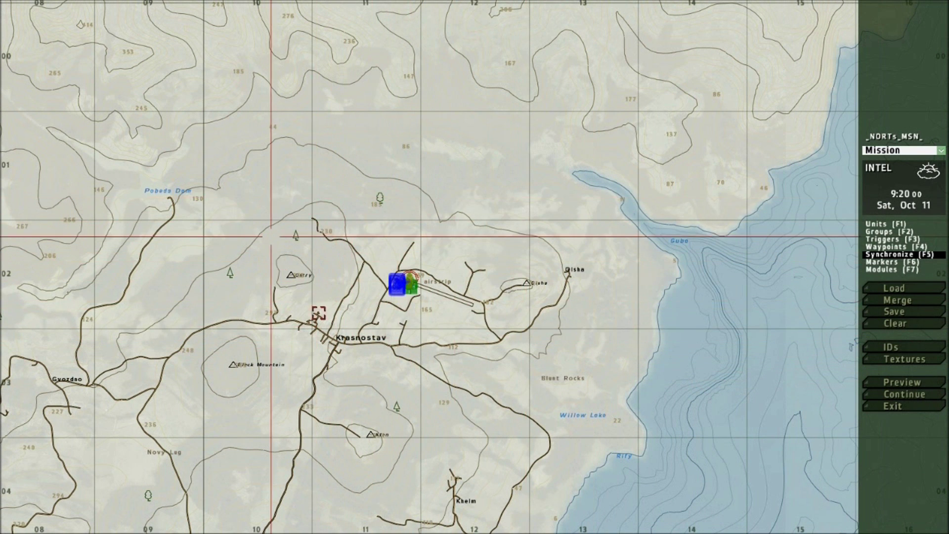
pyautogui.click(907, 320)
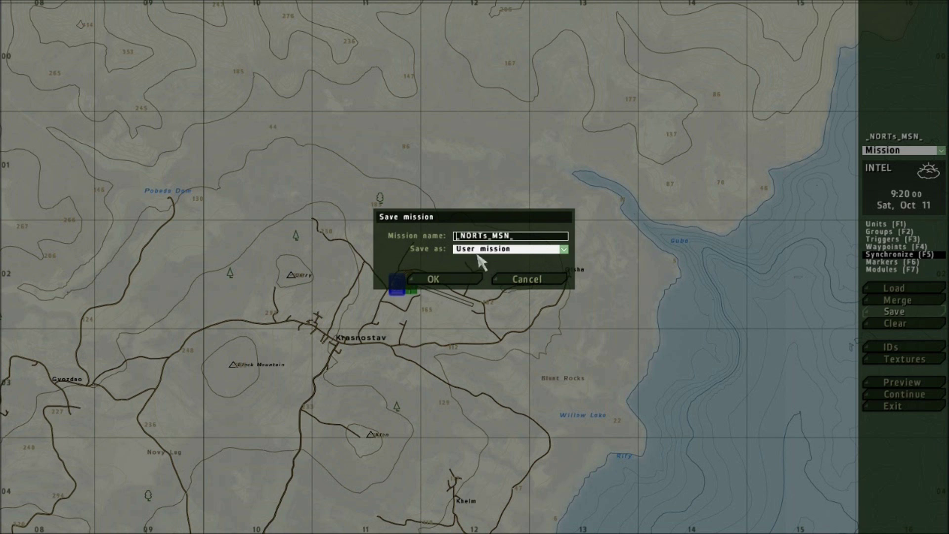
pyautogui.click(444, 280)
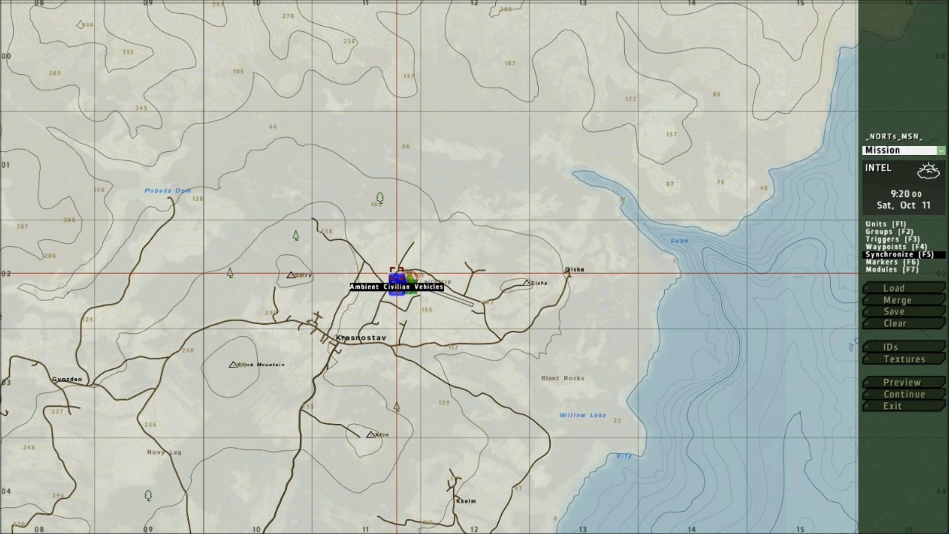
# Step: Save a copy of the mission as a user mission named _NORTs_TEMPLATE_
pyautogui.scroll(5, 399, 282)
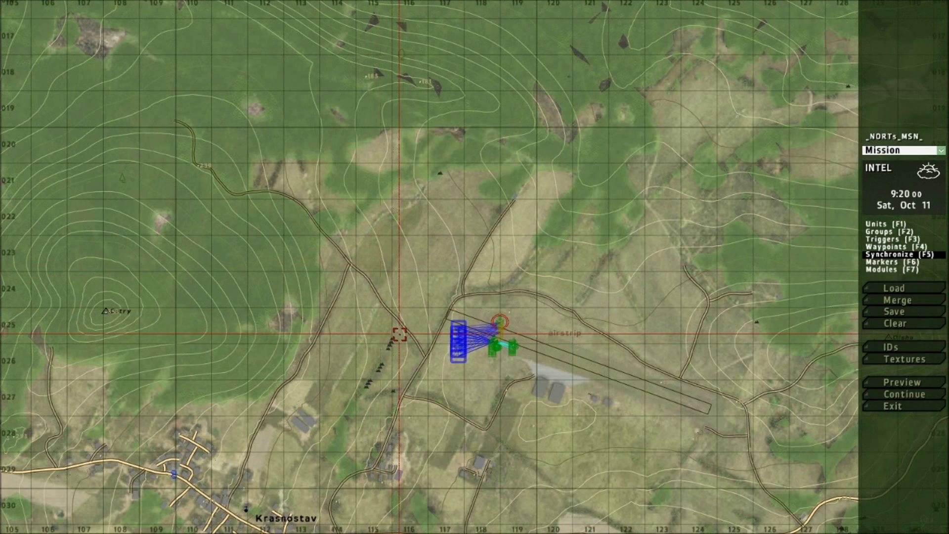
pyautogui.scroll(-5, 400, 334)
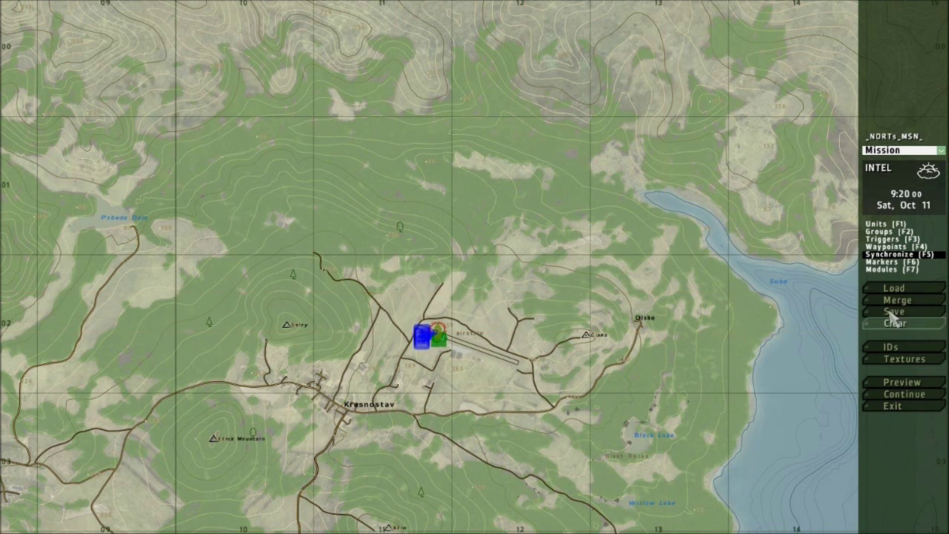
pyautogui.click(897, 312)
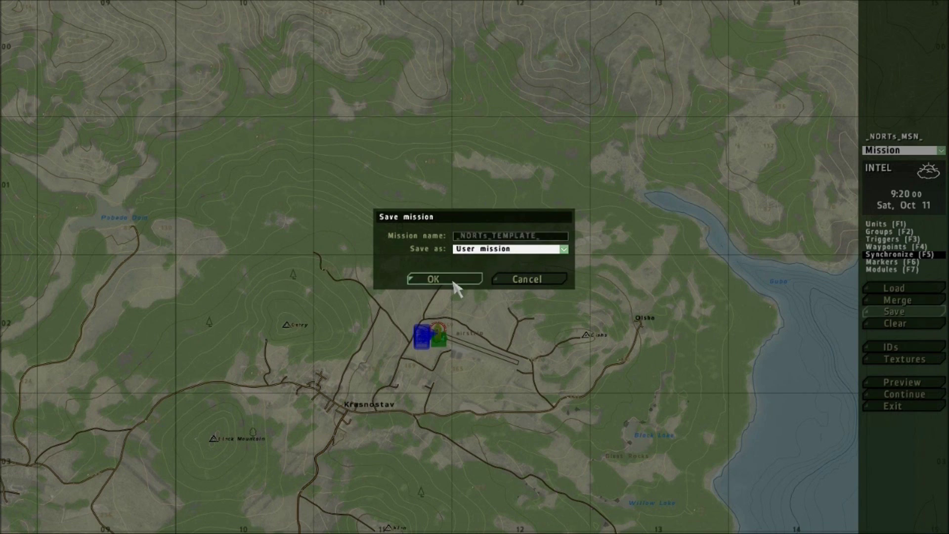
pyautogui.click(473, 279)
# Step: Check the synchronized modules beside the airstrip and export _NORTs_TEMPLATE_ to single missions
pyautogui.scroll(3, 403, 348)
pyautogui.scroll(3, 430, 332)
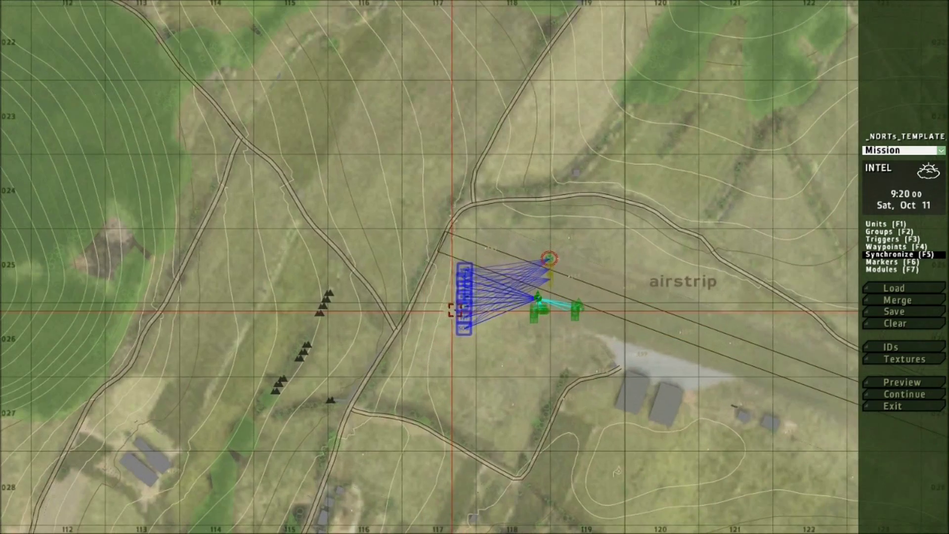
pyautogui.scroll(4, 452, 307)
pyautogui.scroll(2, 451, 304)
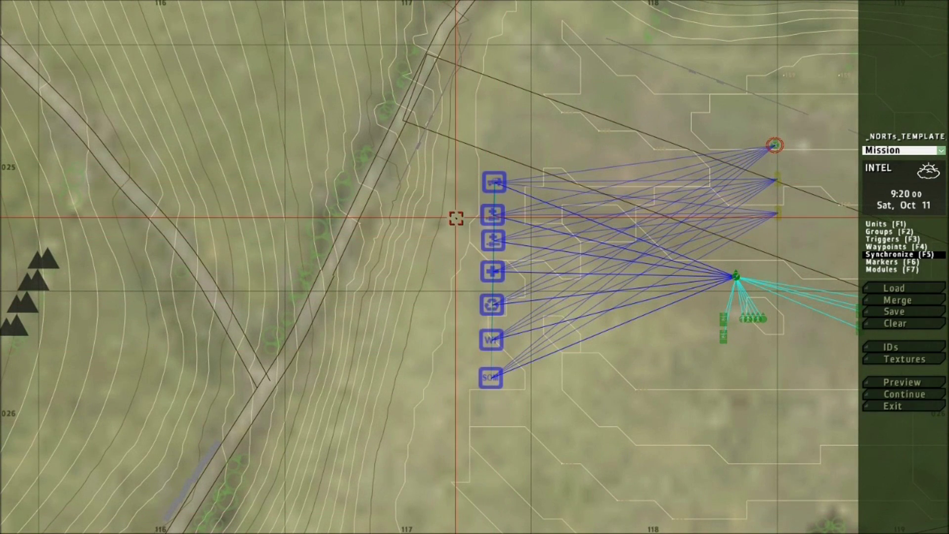
pyautogui.scroll(-8, 456, 218)
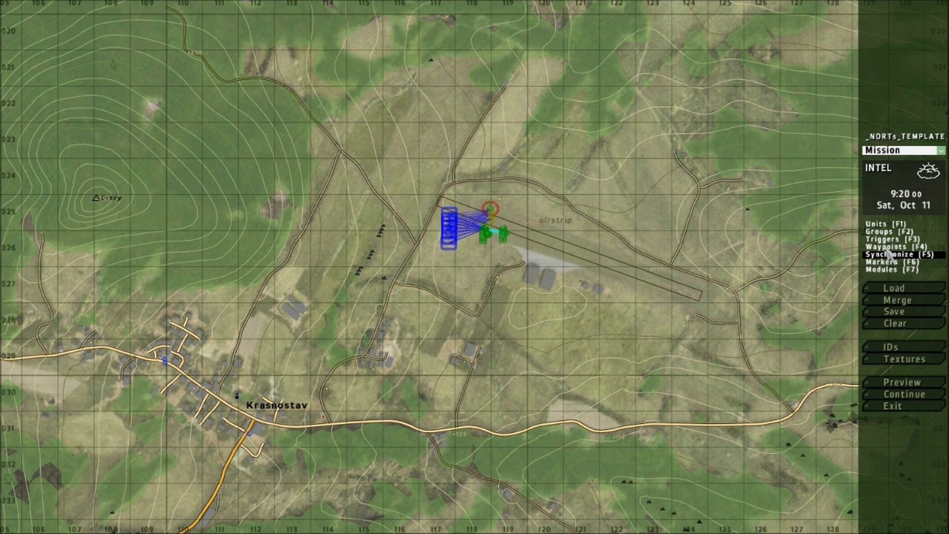
pyautogui.click(895, 311)
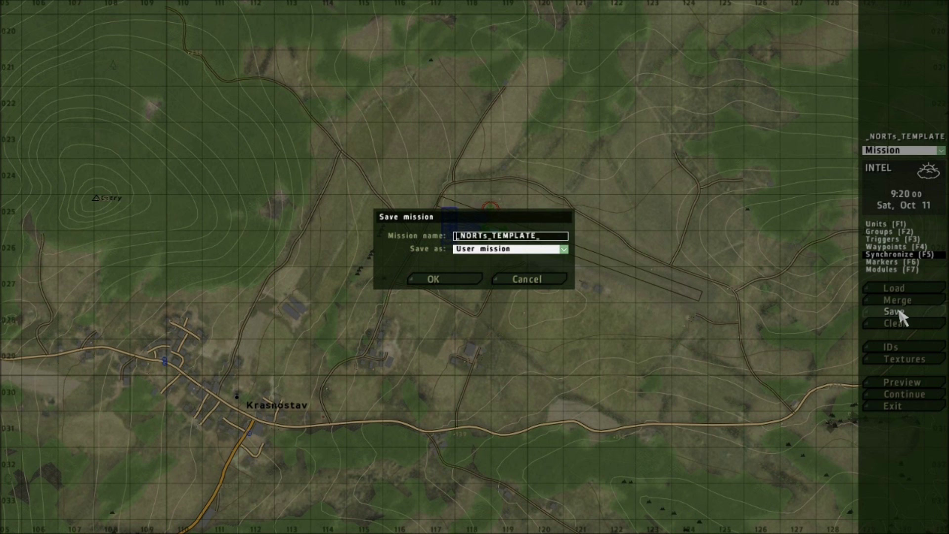
pyautogui.click(494, 250)
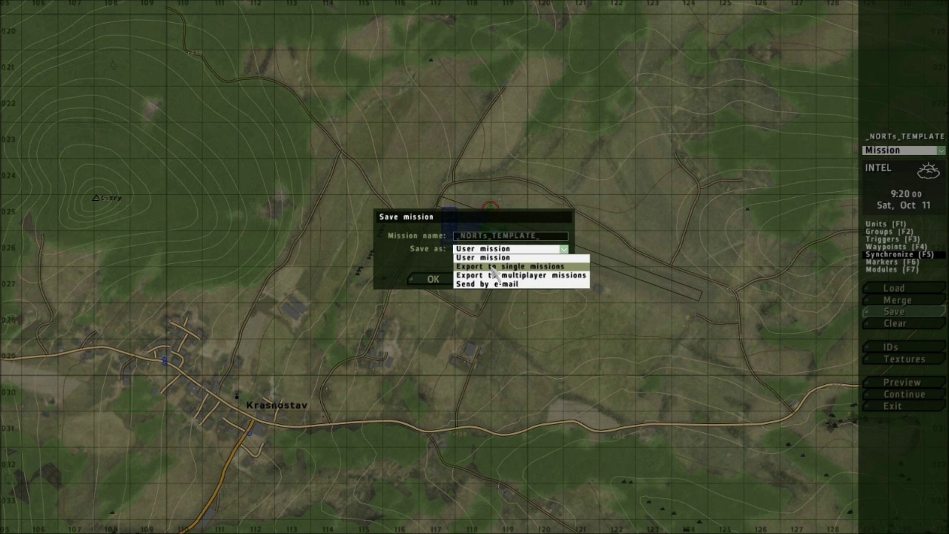
pyautogui.click(493, 267)
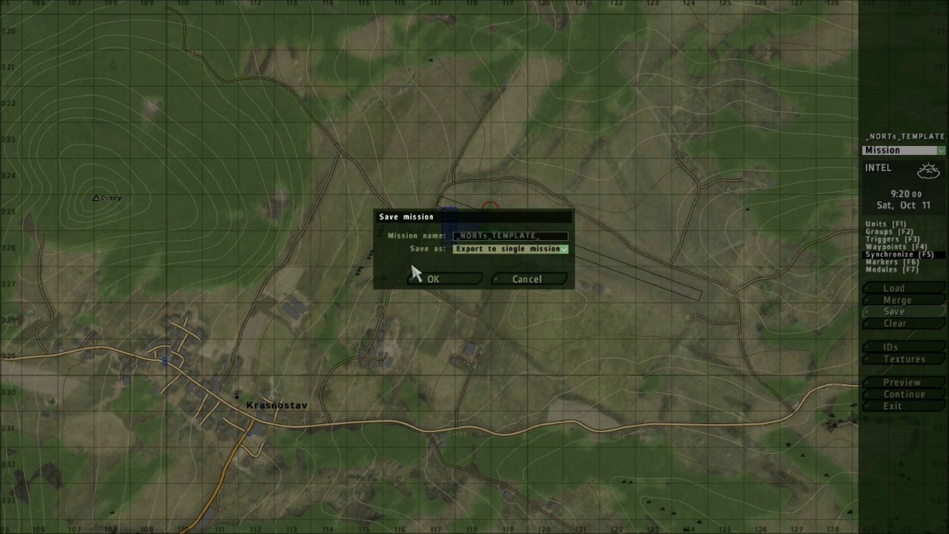
pyautogui.click(435, 279)
pyautogui.click(435, 280)
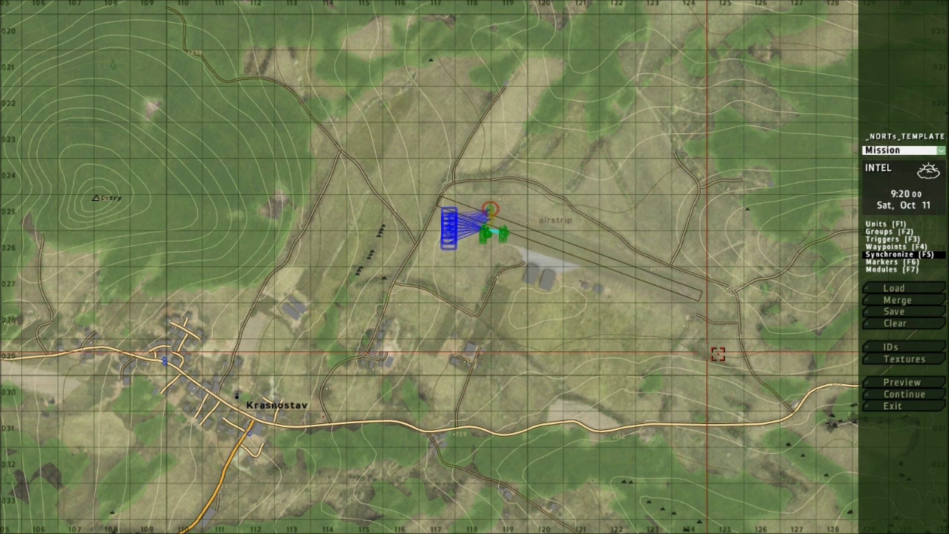
# Step: Exit the mission editor, return to the main menu and open the singleplayer scenarios list
pyautogui.click(893, 409)
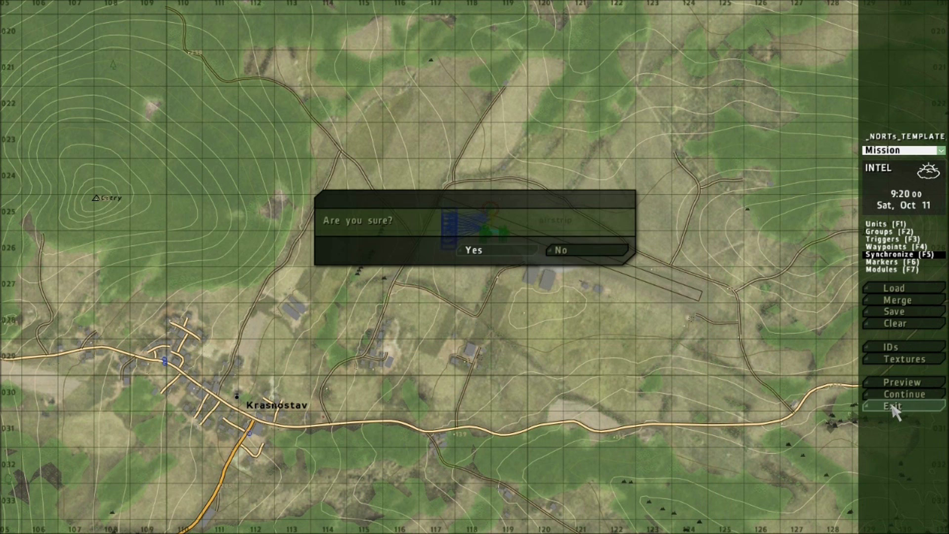
pyautogui.click(498, 253)
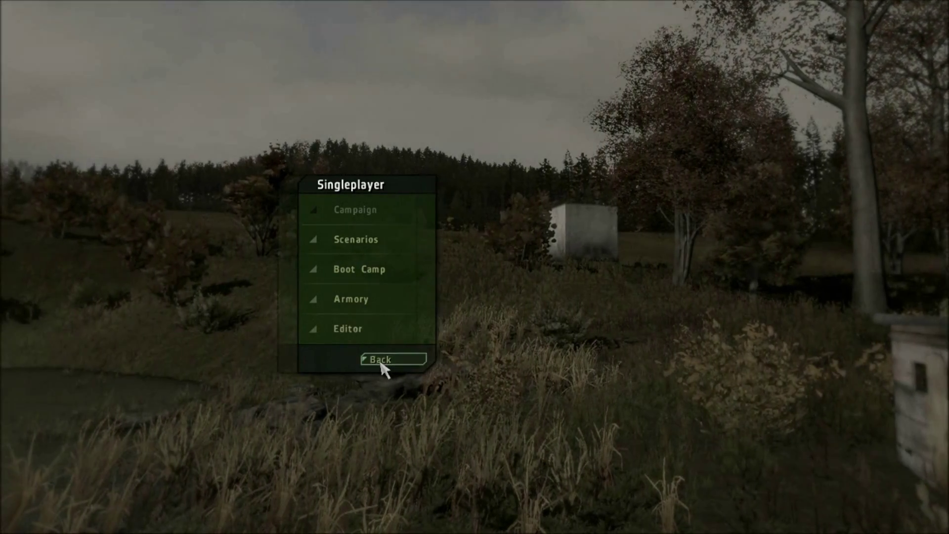
pyautogui.click(381, 361)
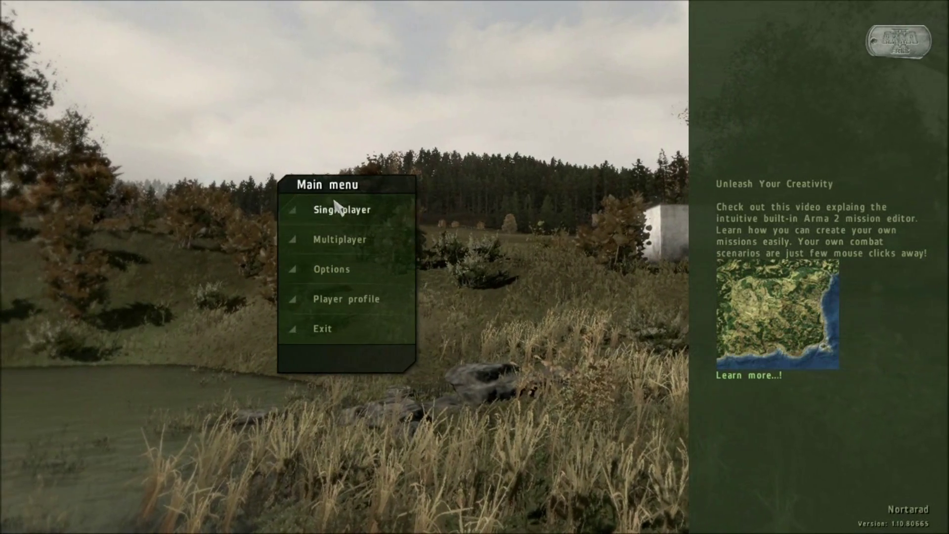
pyautogui.click(333, 210)
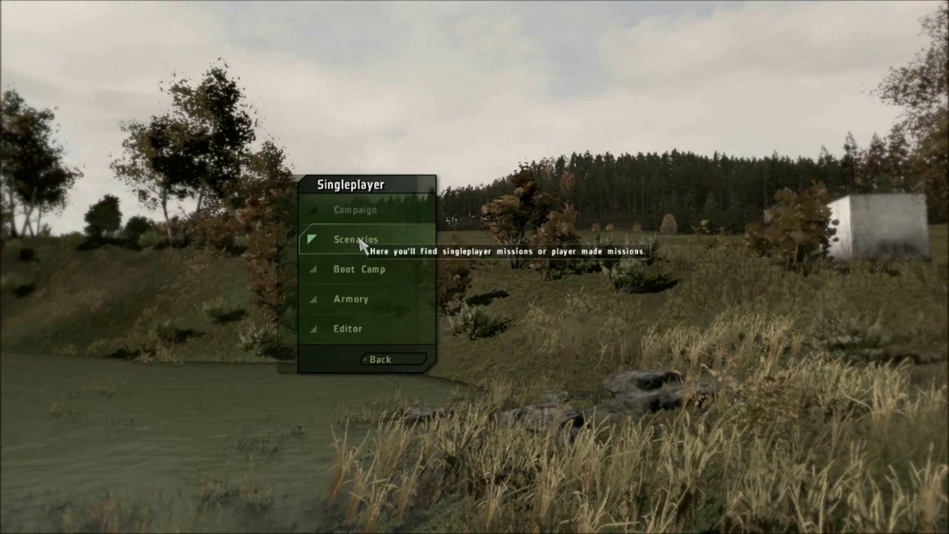
pyautogui.click(358, 235)
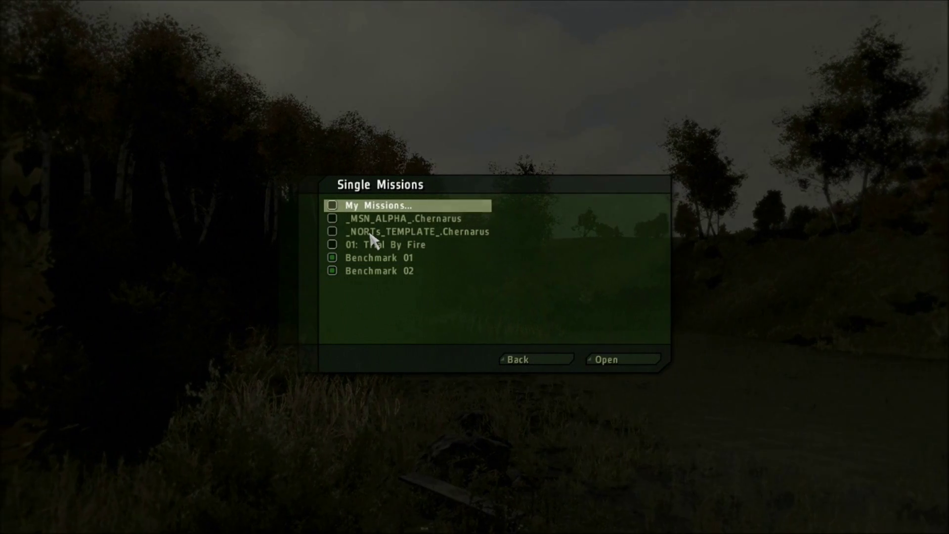
# Step: Launch the _NORTs_TEMPLATE_.Chernarus scenario on Recruit difficulty and vote for the AI as commander
pyautogui.click(370, 232)
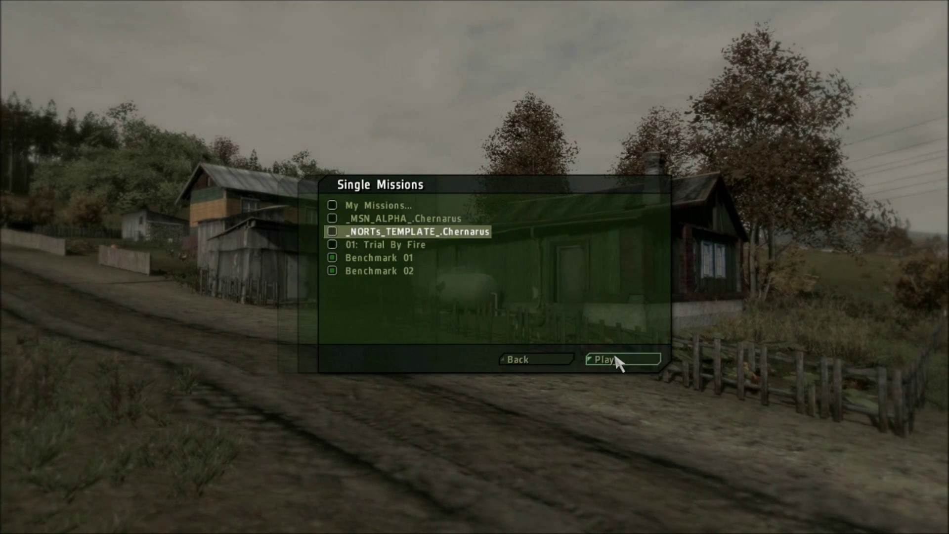
pyautogui.click(615, 358)
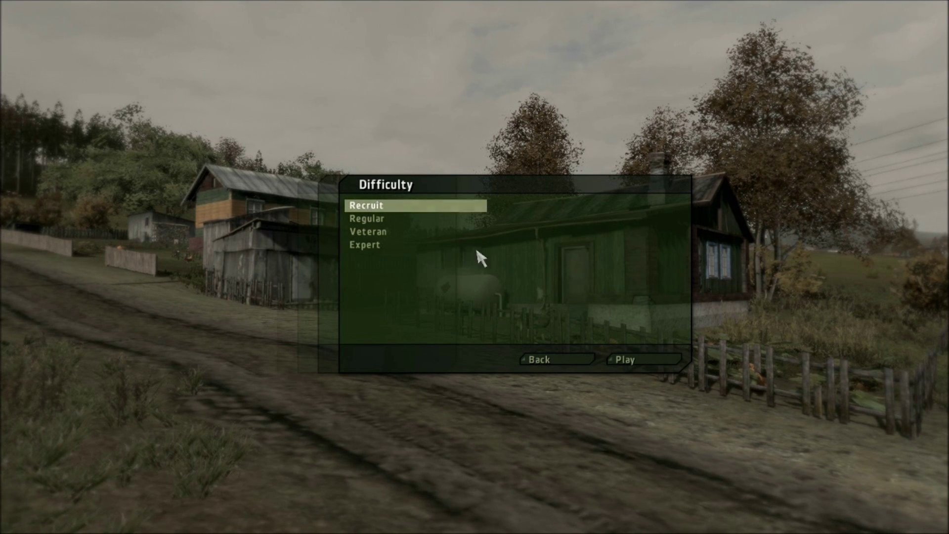
pyautogui.click(641, 355)
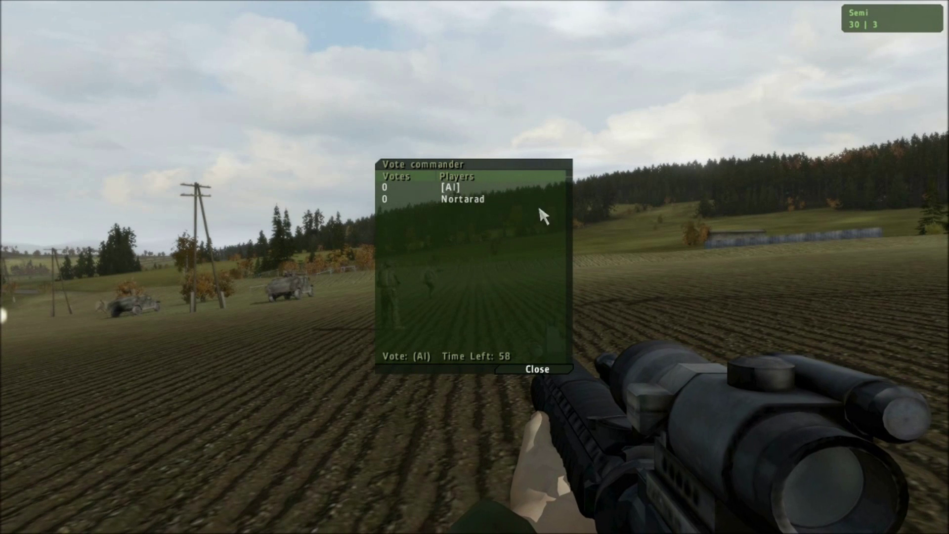
pyautogui.click(454, 188)
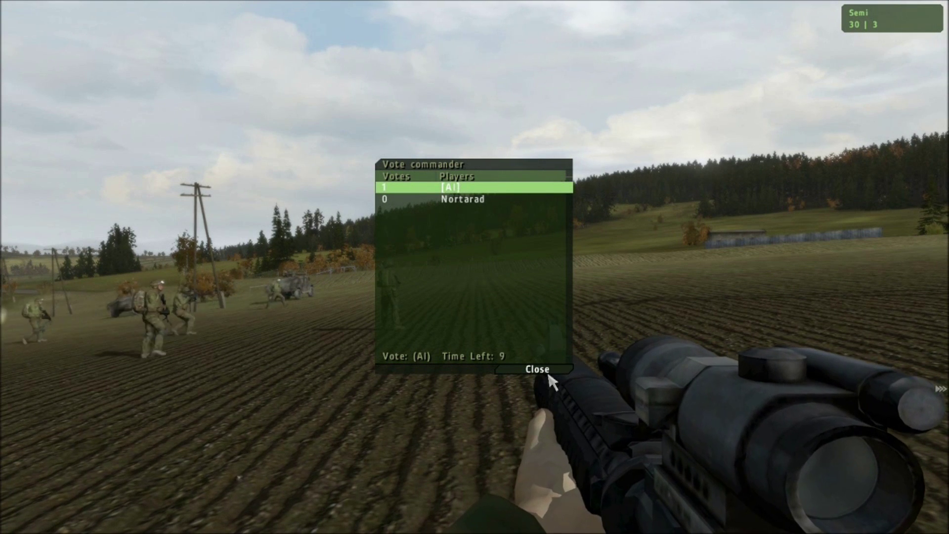
pyautogui.click(549, 374)
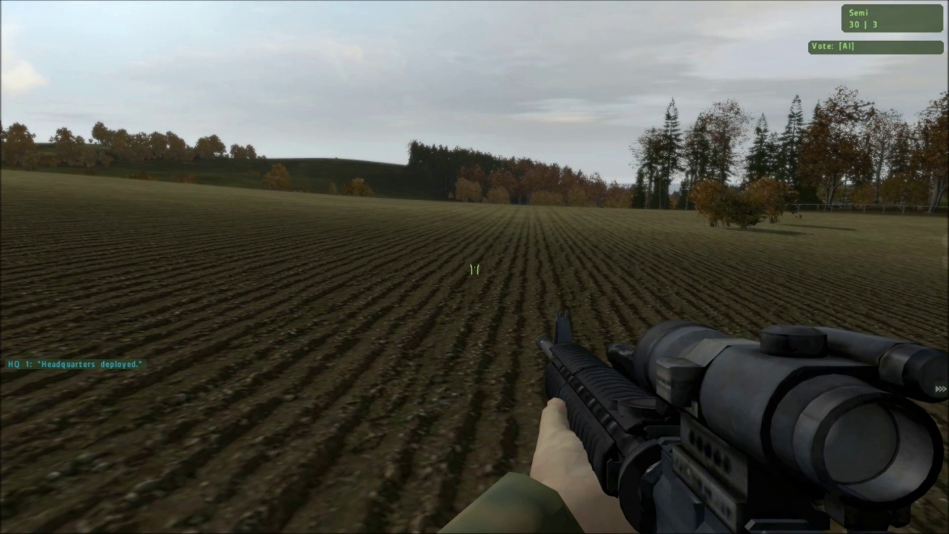
# Step: Examine the headquarters position and the town markers across Chernarus on the in-game map
pyautogui.press('m')
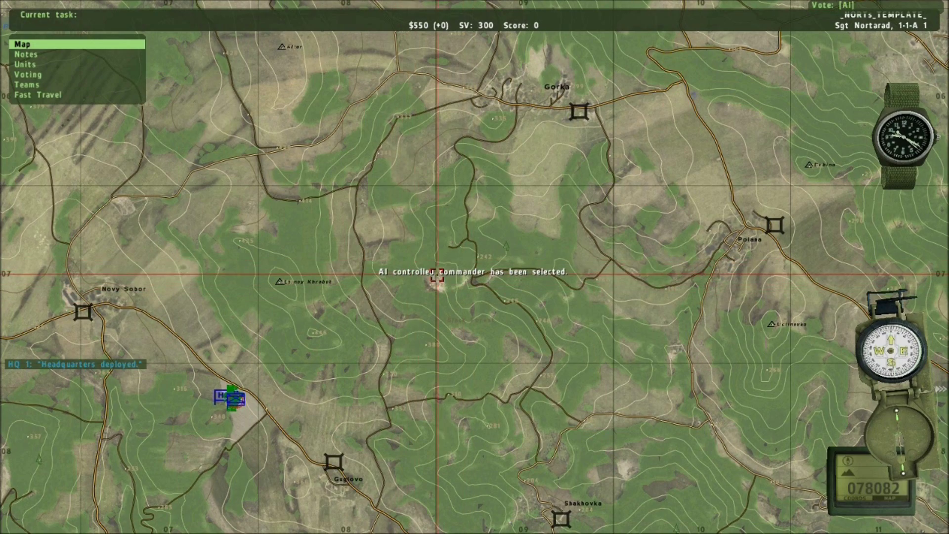
pyautogui.moveTo(363, 260); pyautogui.dragTo(662, 78, button='right')
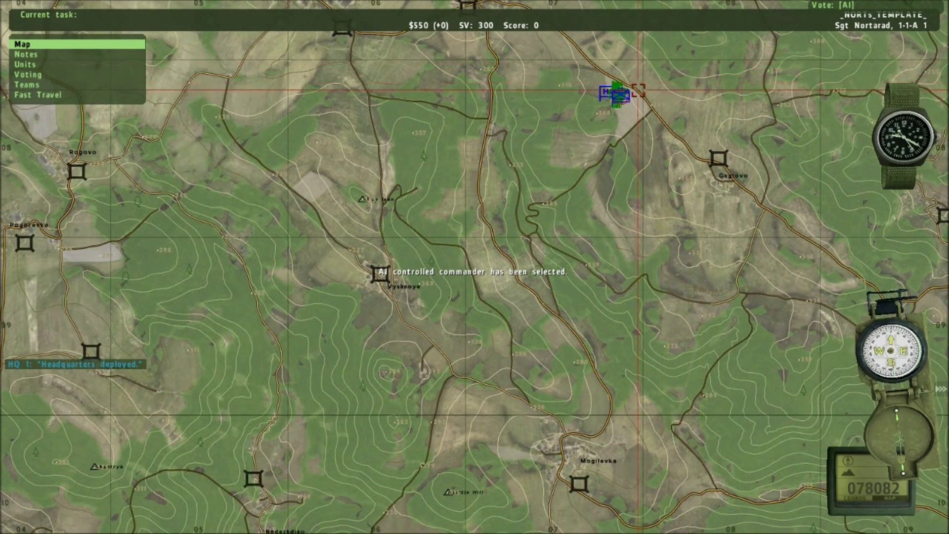
pyautogui.scroll(-3, 619, 134)
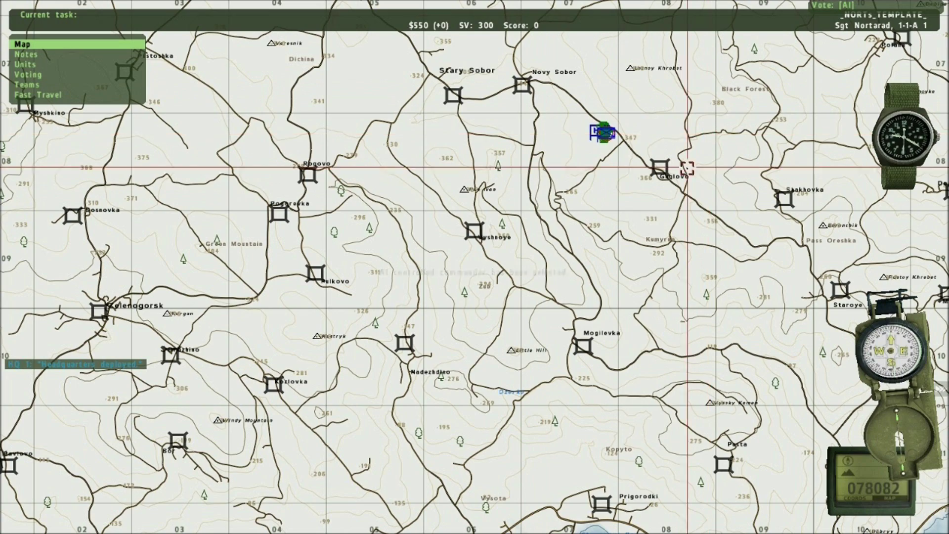
pyautogui.scroll(-1, 685, 162)
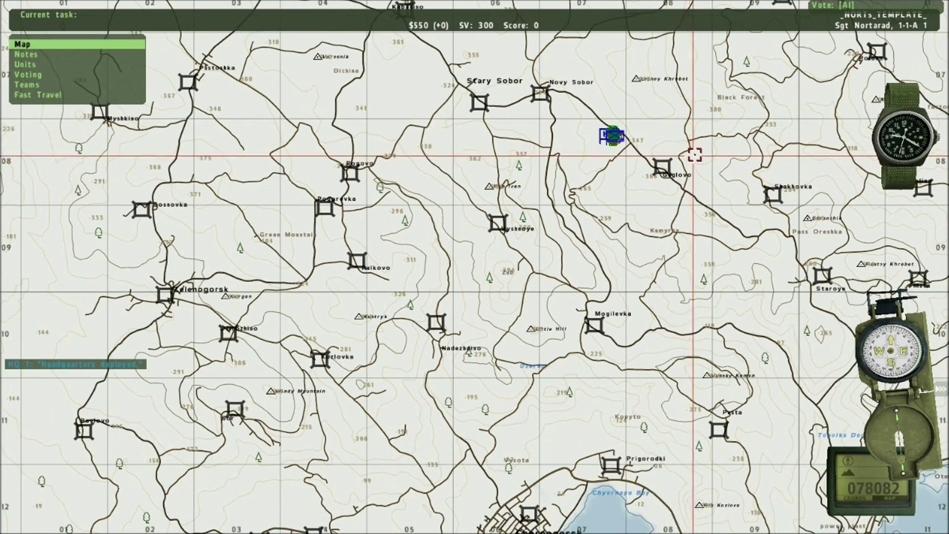
pyautogui.scroll(-3, 688, 152)
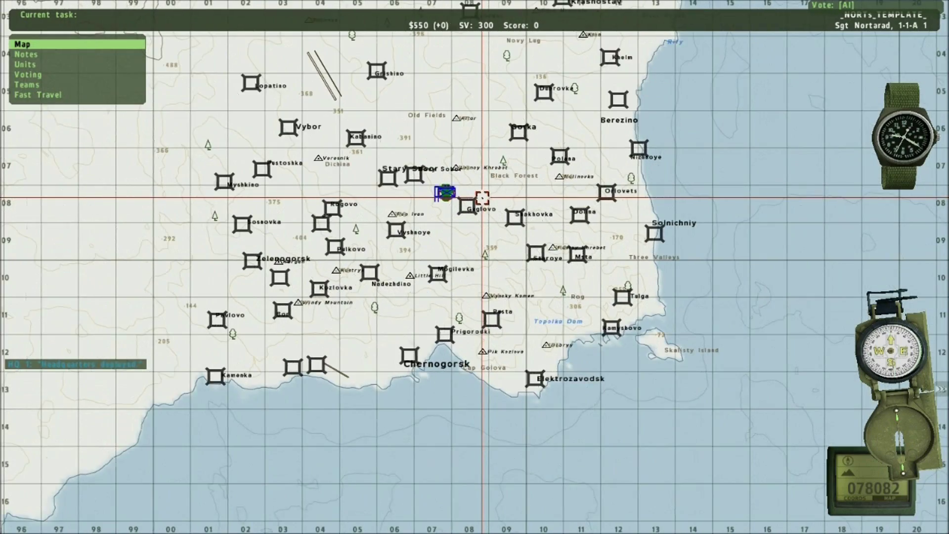
pyautogui.scroll(8, 478, 200)
pyautogui.scroll(2, 304, 153)
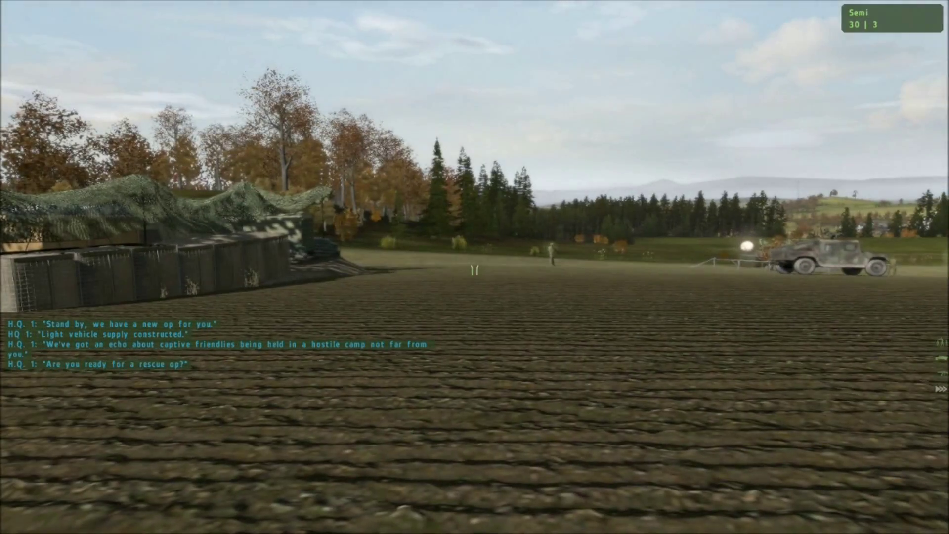
# Step: Open the unit purchase list at the base and buy two Crewmen at $75 each
pyautogui.press('space')
pyautogui.scroll(-1, 474, 267)
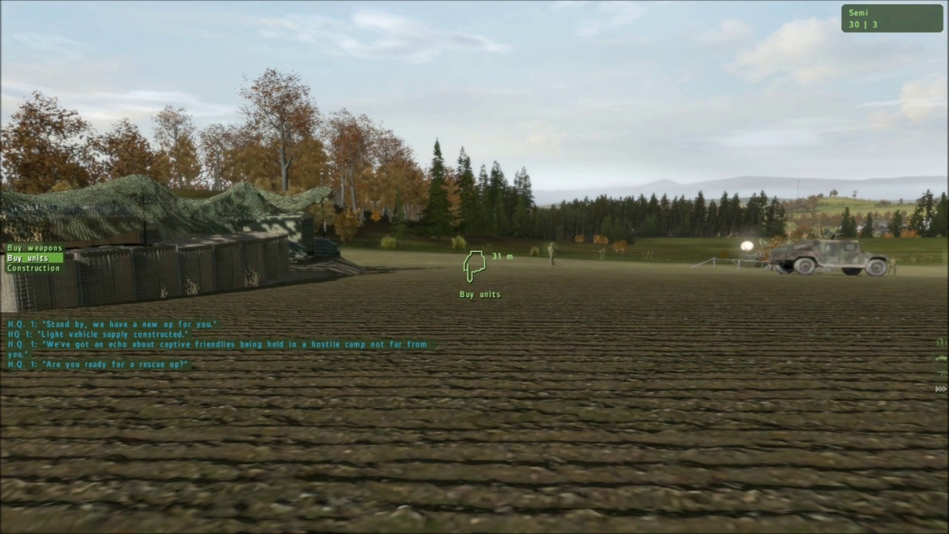
pyautogui.press('space')
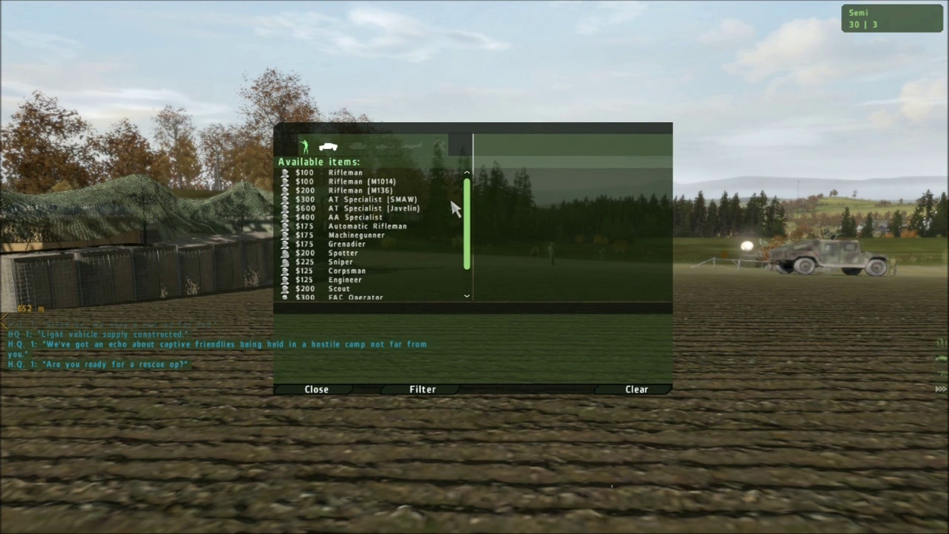
pyautogui.moveTo(470, 210); pyautogui.dragTo(470, 240)
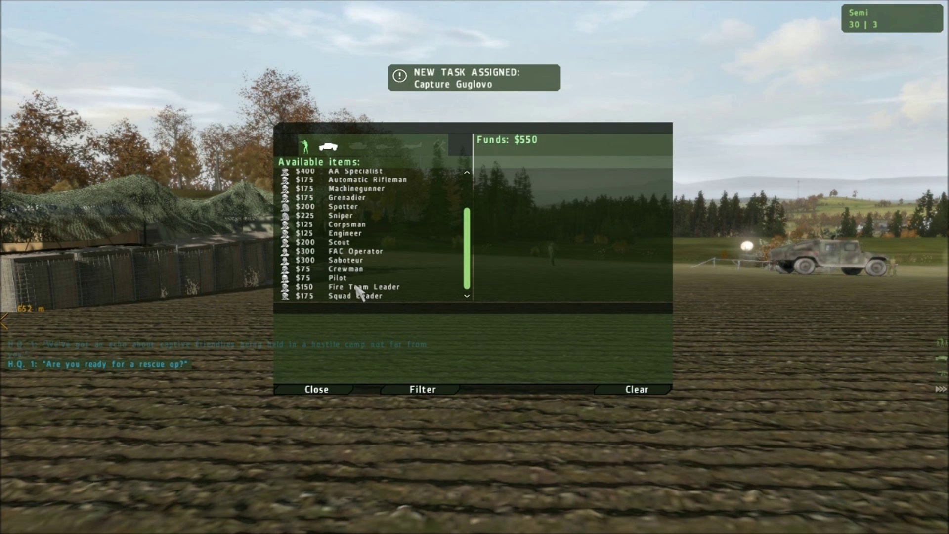
pyautogui.click(340, 279)
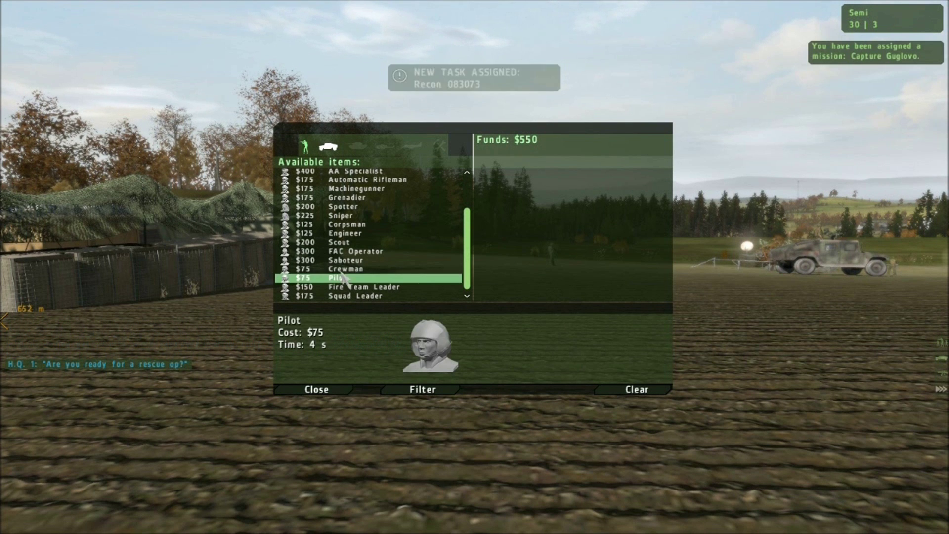
pyautogui.click(352, 270)
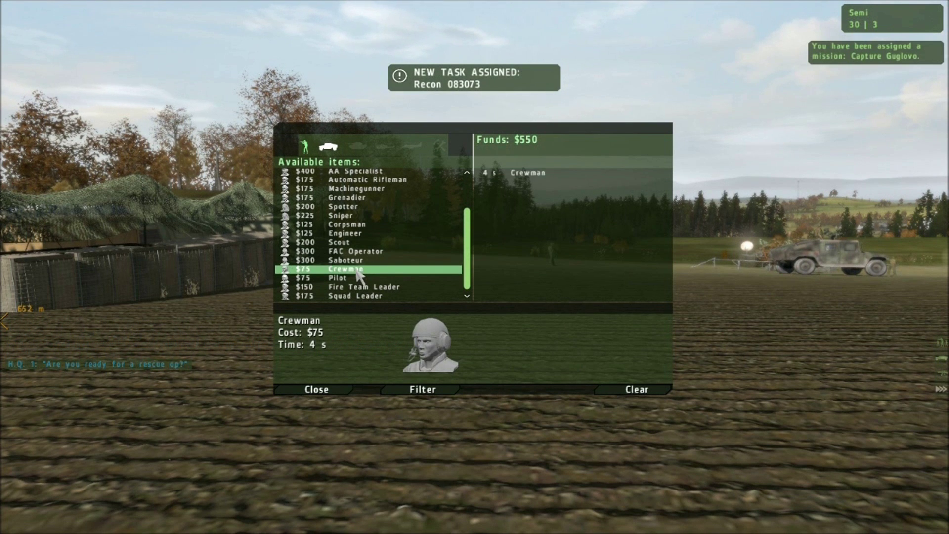
pyautogui.doubleClick(357, 273)
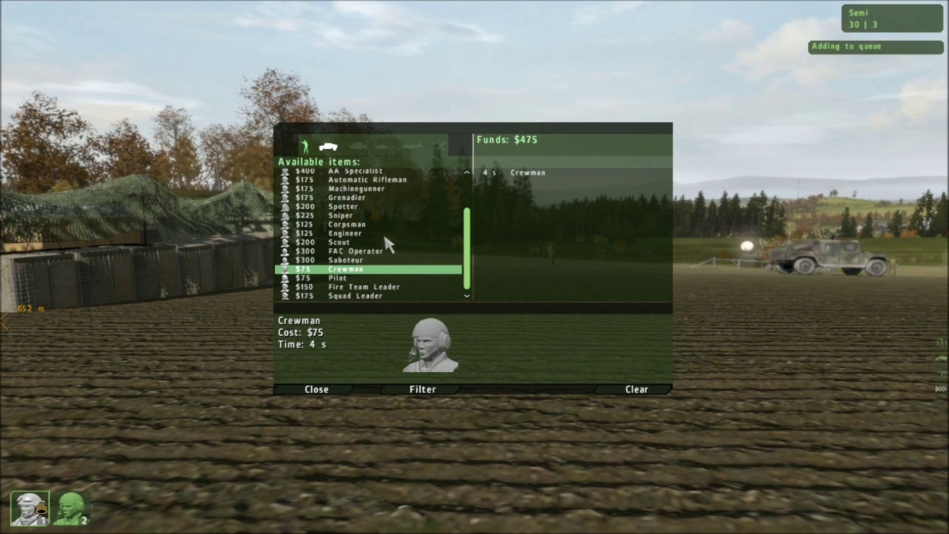
# Step: Buy one Corpsman at $125 and two Riflemen (M1014) at $100 each, and close the purchase list
pyautogui.doubleClick(354, 227)
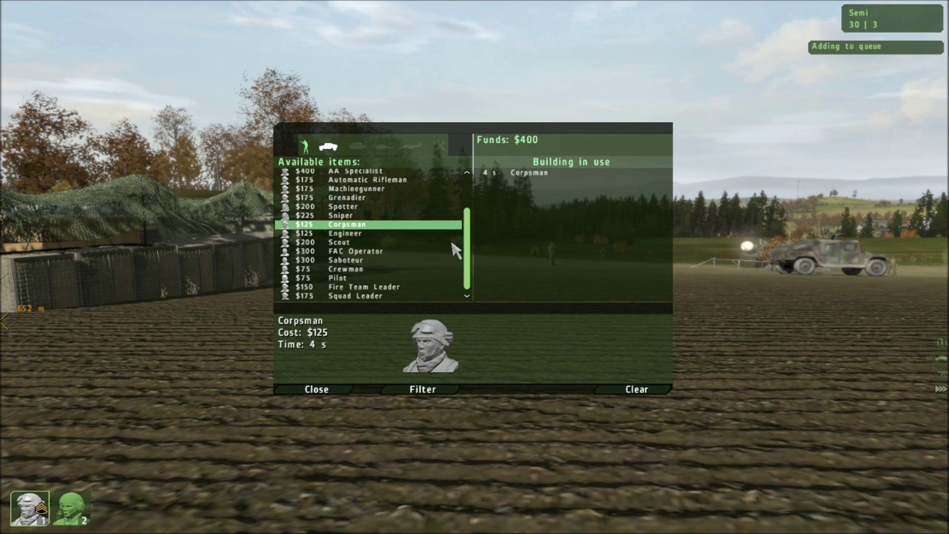
pyautogui.moveTo(470, 244); pyautogui.dragTo(471, 193)
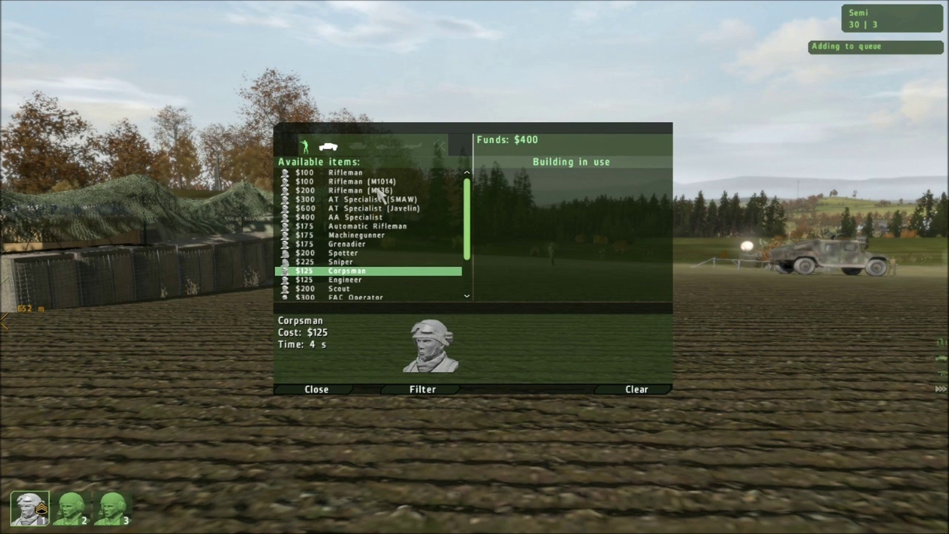
pyautogui.click(349, 181)
pyautogui.doubleClick(348, 183)
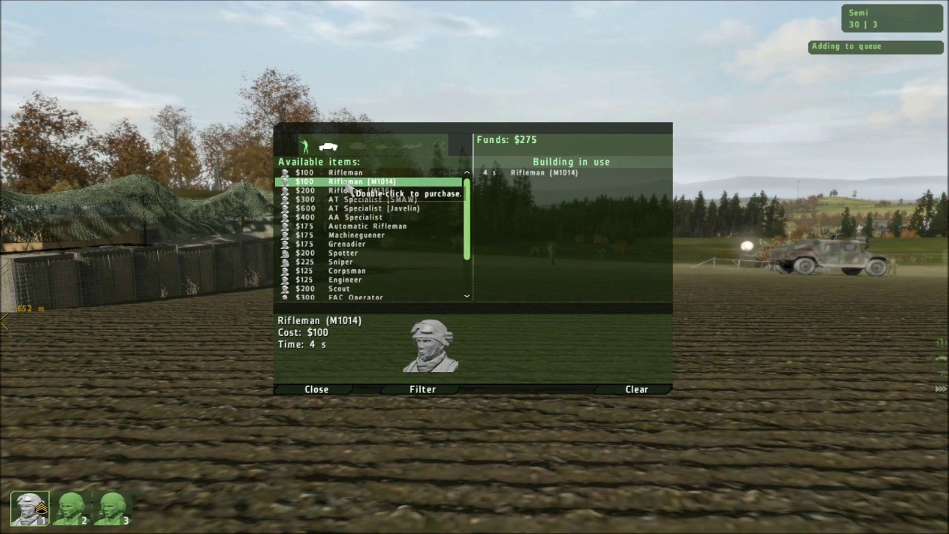
pyautogui.doubleClick(348, 184)
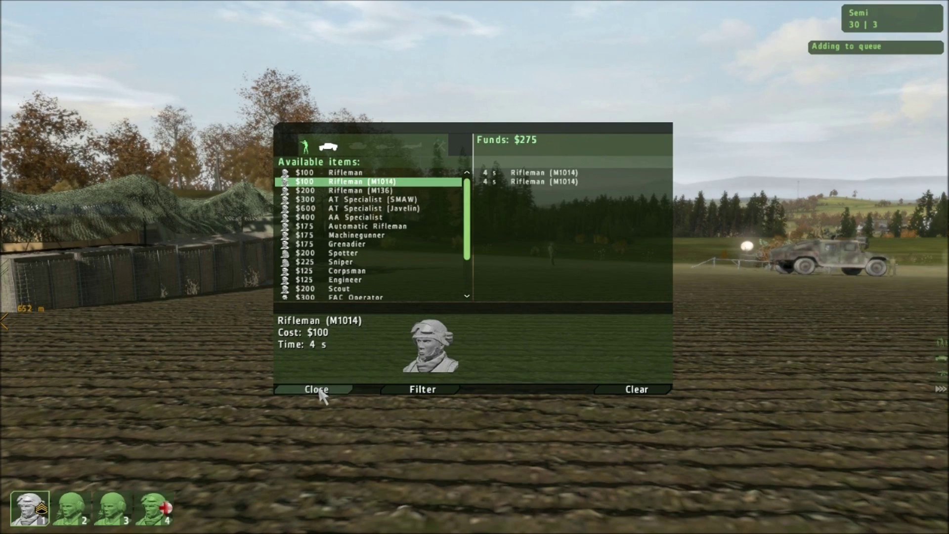
pyautogui.click(319, 390)
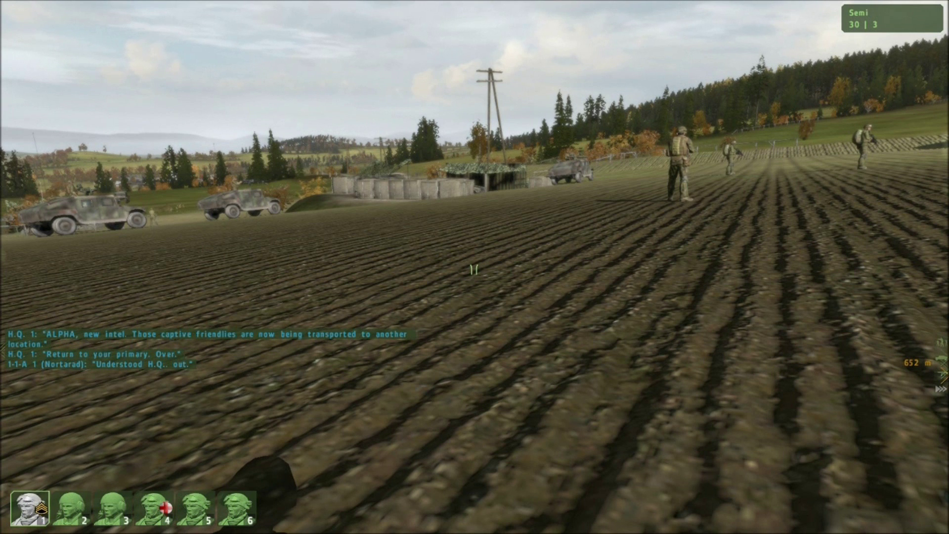
# Step: Save the running mission's progress, suspend it and return to the main menu
pyautogui.press('Escape')
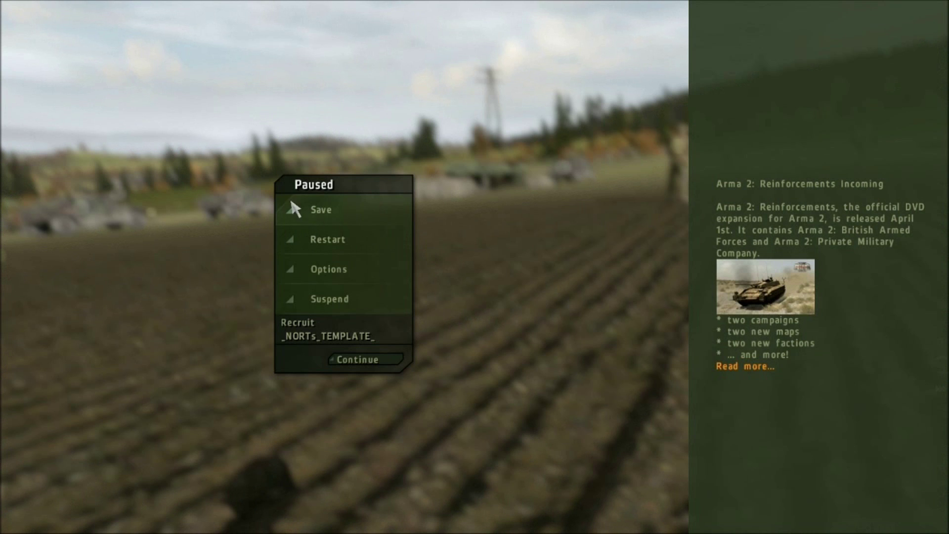
pyautogui.click(325, 209)
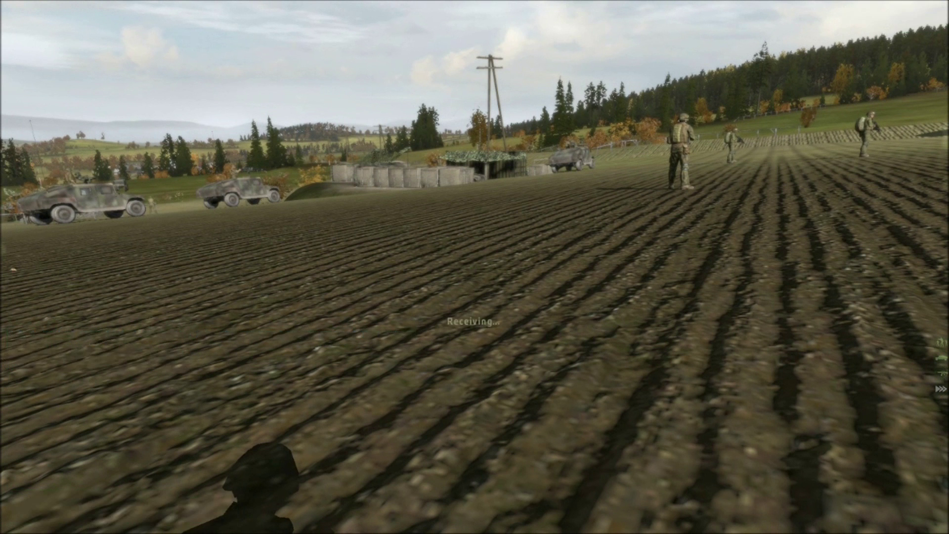
pyautogui.press('Escape')
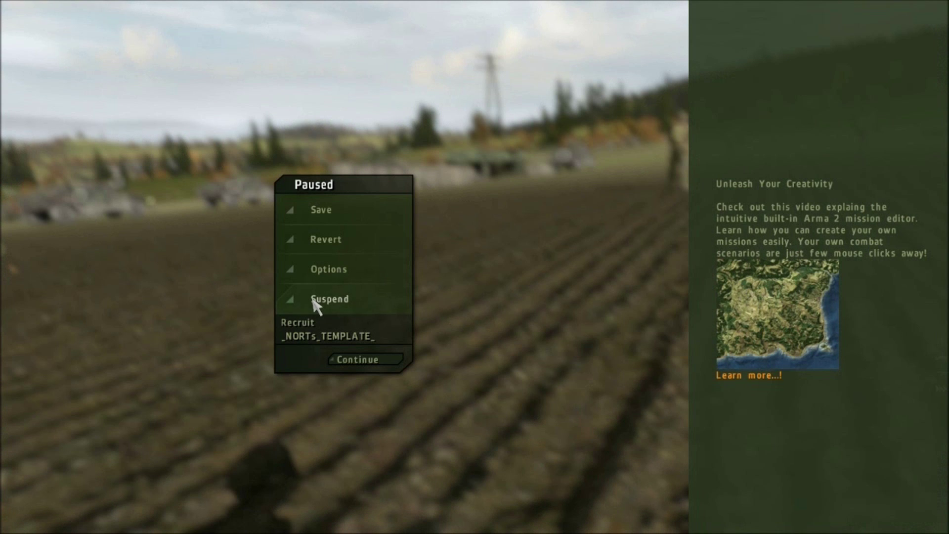
pyautogui.click(314, 298)
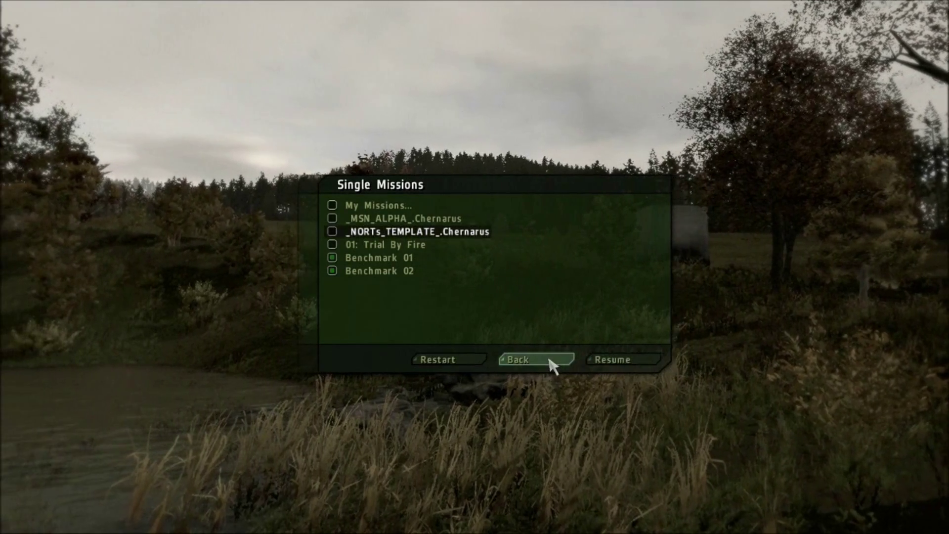
pyautogui.click(548, 360)
pyautogui.click(385, 361)
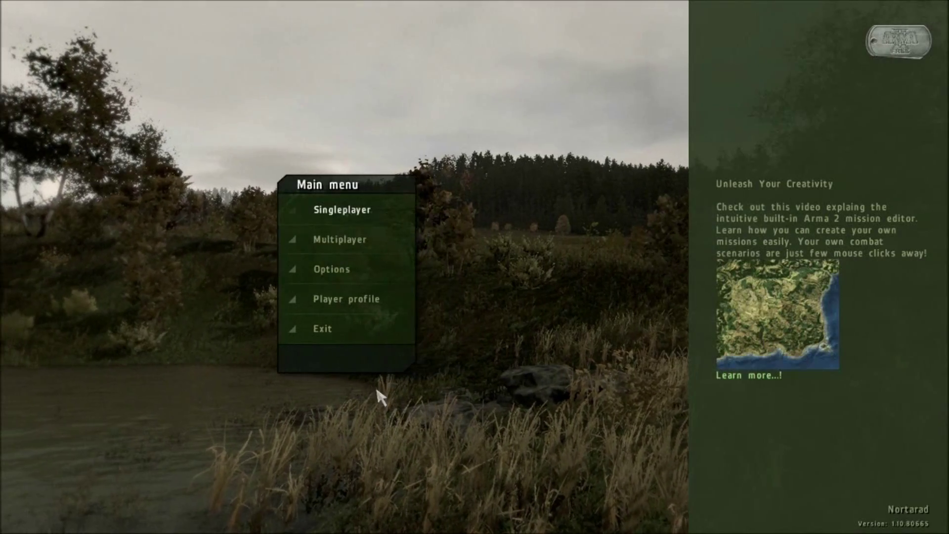
# Step: Reopen the singleplayer scenarios list and resume the saved _NORTs_TEMPLATE_.Chernarus mission
pyautogui.click(349, 211)
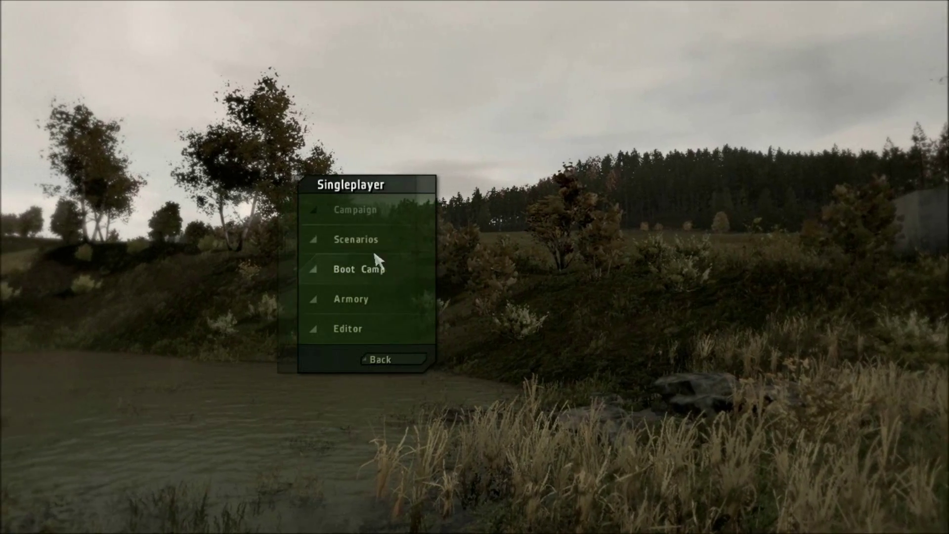
pyautogui.click(355, 239)
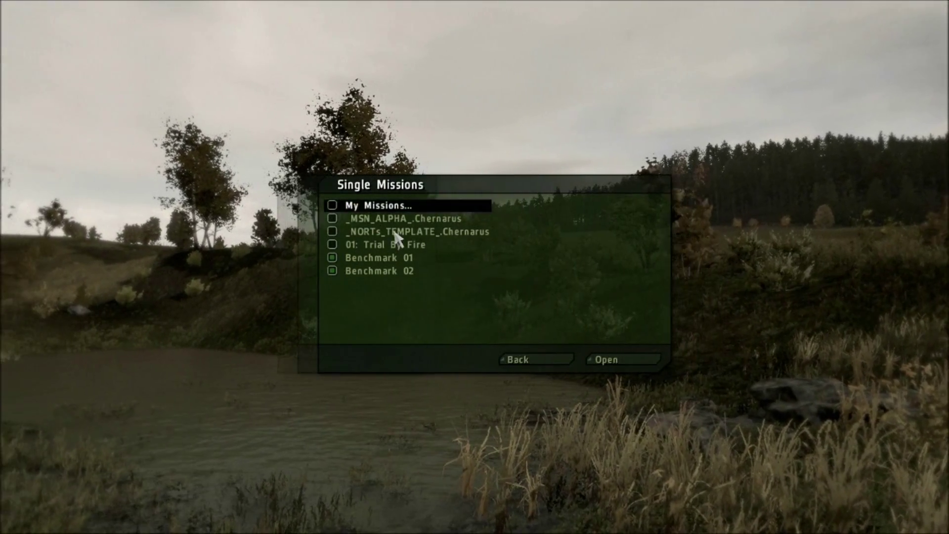
pyautogui.click(395, 232)
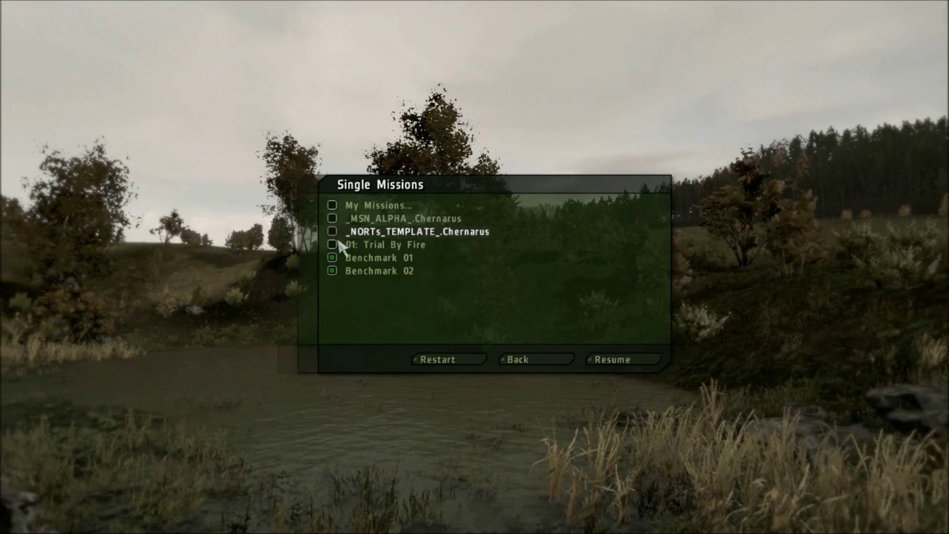
pyautogui.click(468, 243)
pyautogui.click(452, 232)
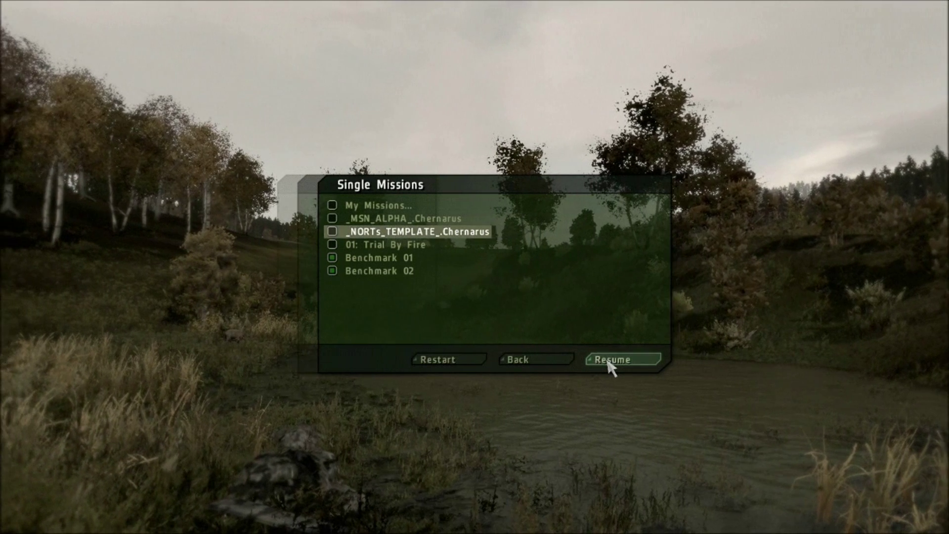
pyautogui.click(607, 361)
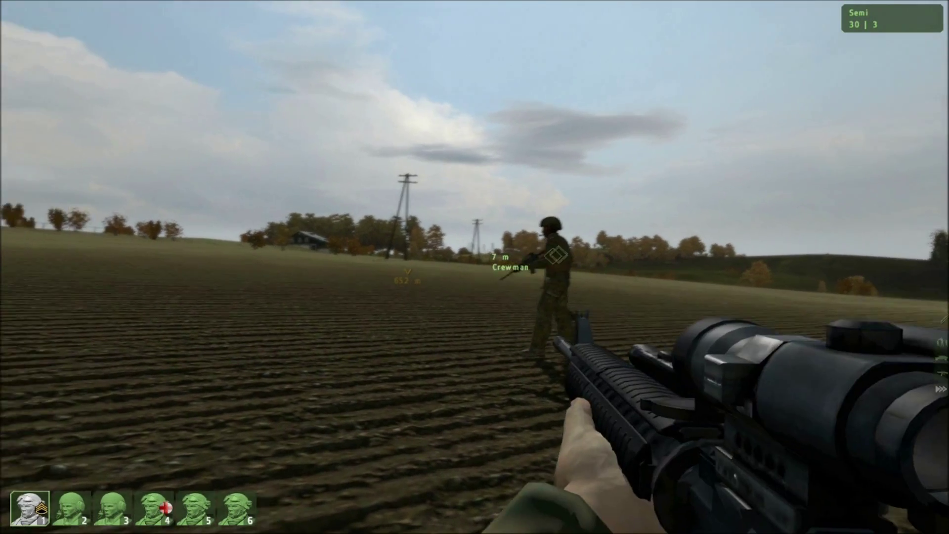
# Step: Look over the purchased squad near the base and review the current tasks on the in-game map
pyautogui.press('w')
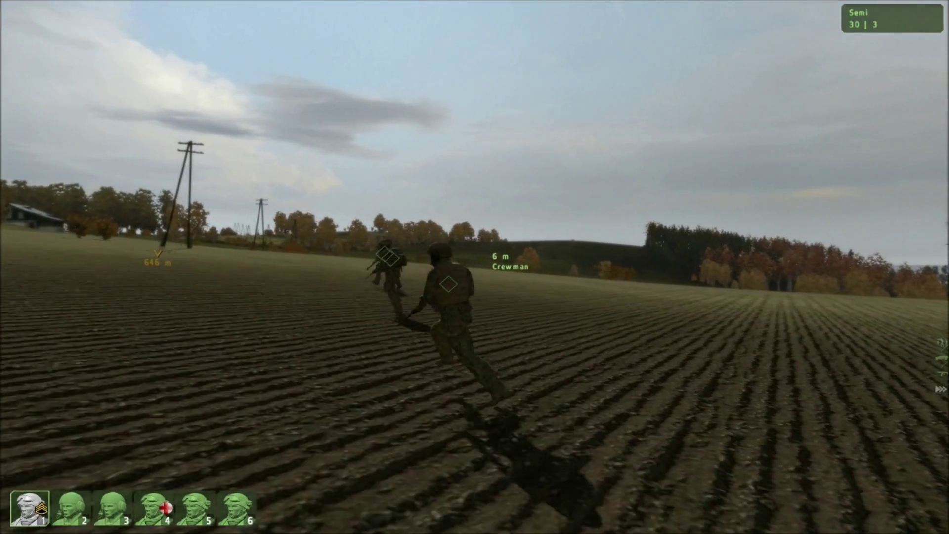
pyautogui.press('KP_Enter')
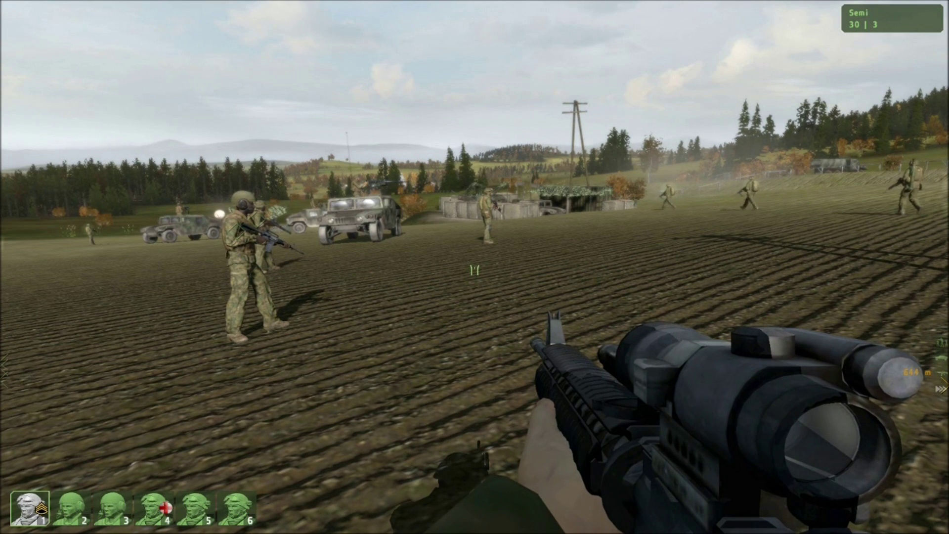
pyautogui.press('m')
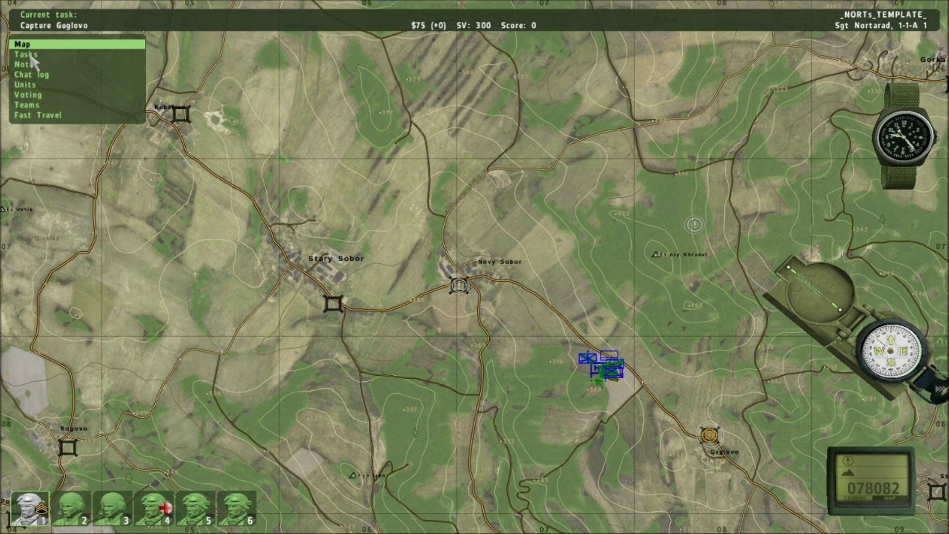
pyautogui.click(28, 54)
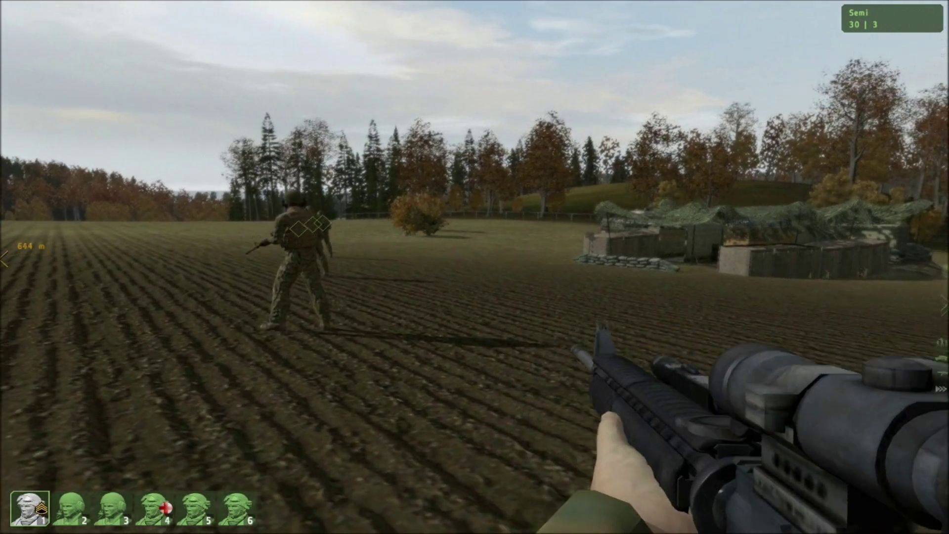
# Step: Move across the ploughed field toward the Salvage Truck beyond the base
pyautogui.press('w')
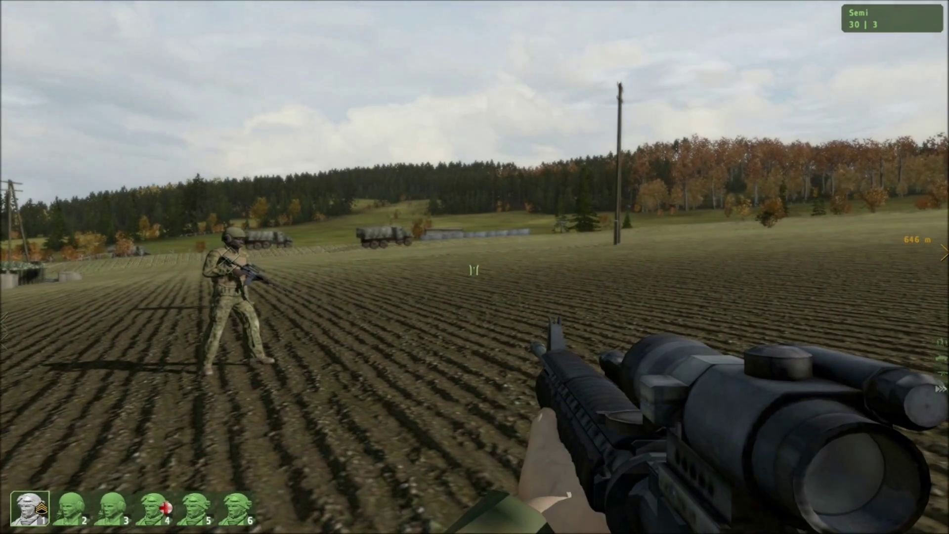
pyautogui.press('w')
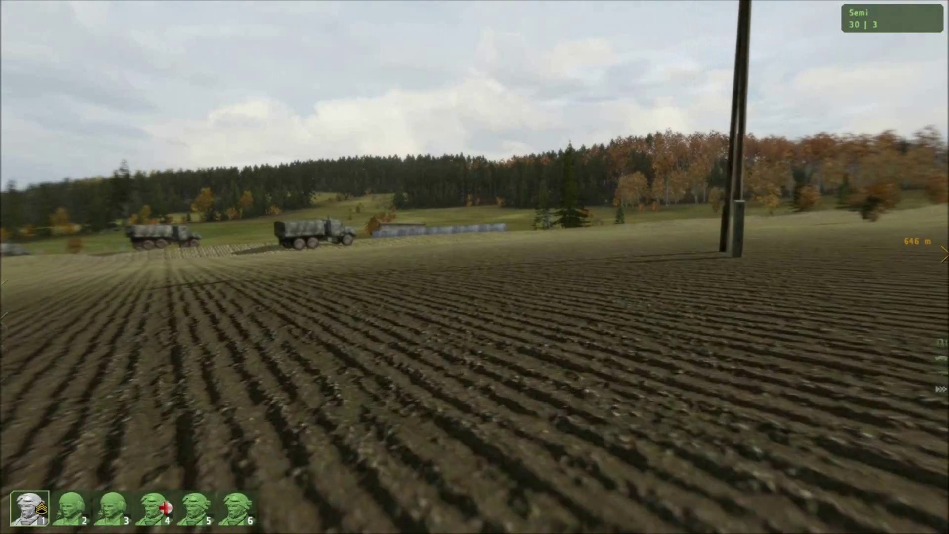
pyautogui.press('w')
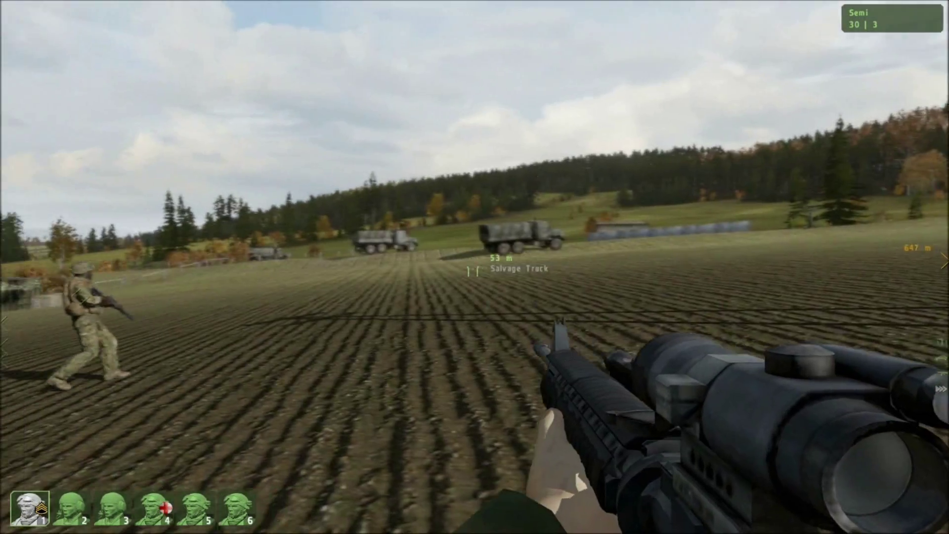